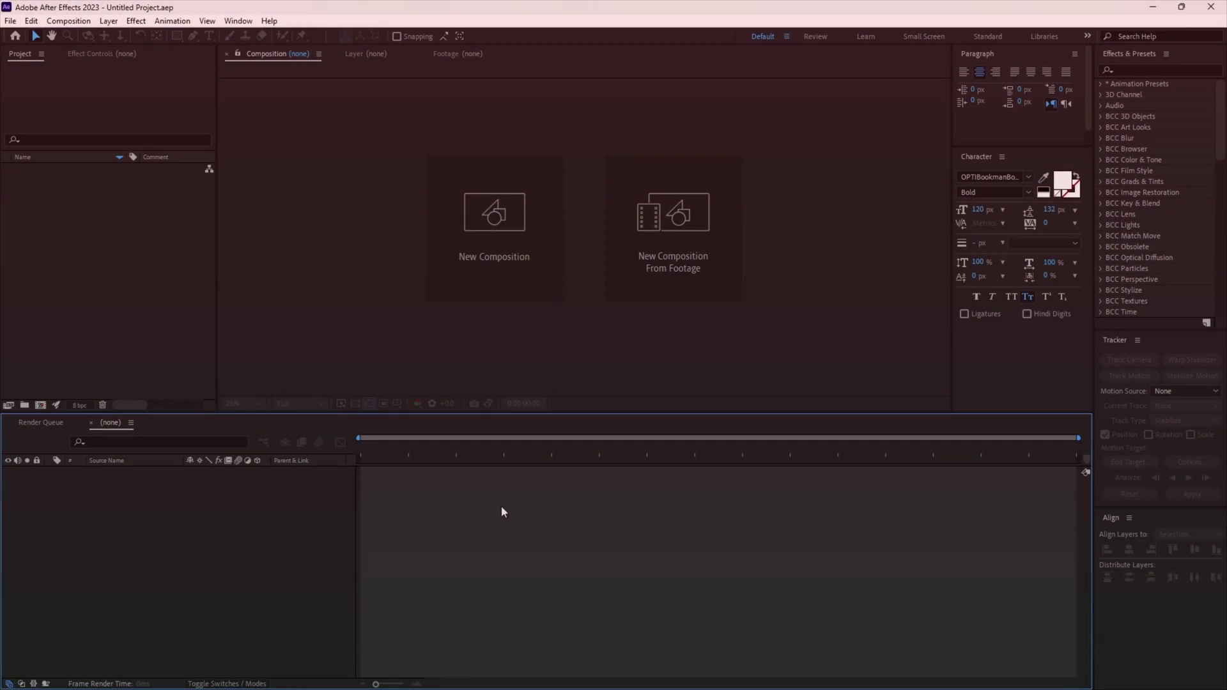
Create the vertical 'tiktok edit' composition and set the Softcore song's In point at 3:14.
{"action": "left_click", "coordinate": [492, 256]}
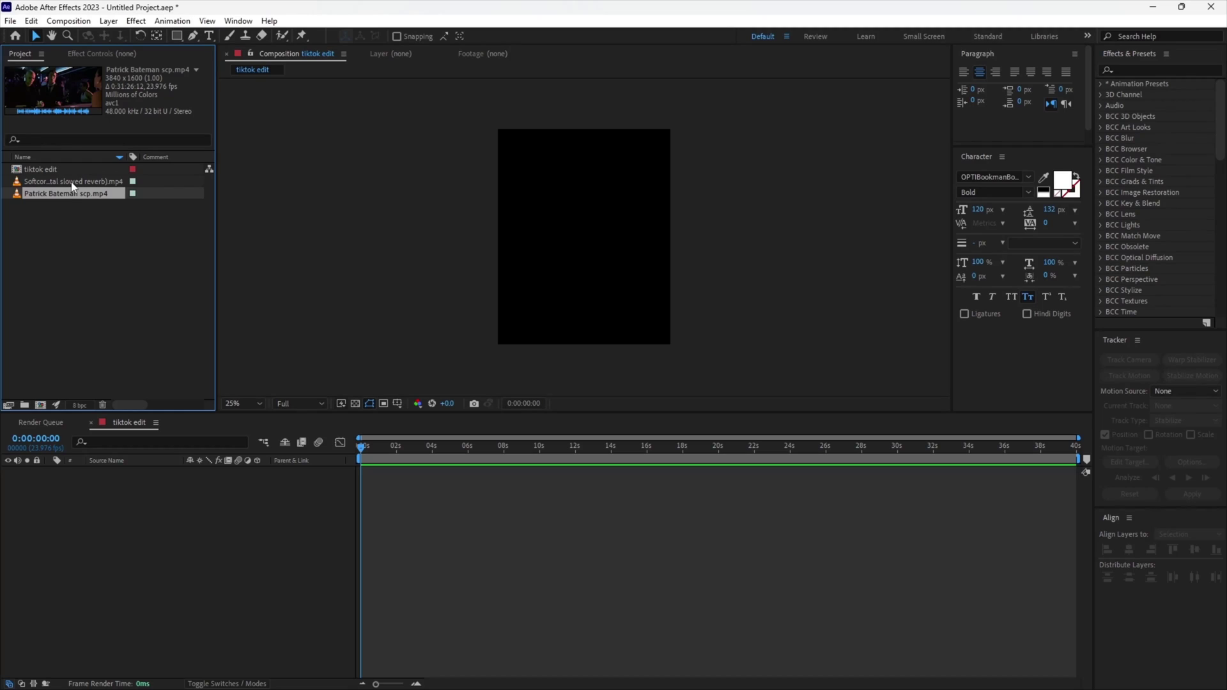
{"action": "double_click", "coordinate": [63, 181]}
{"action": "left_click", "coordinate": [767, 377]}
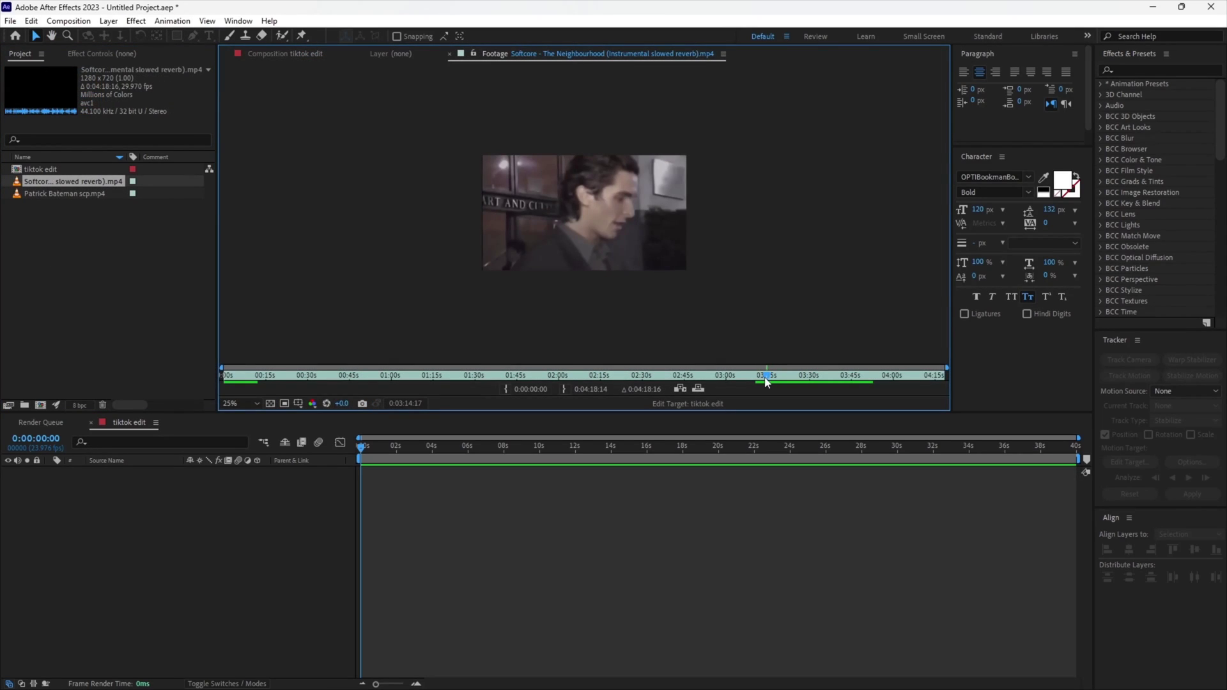
{"action": "left_click", "coordinate": [504, 390]}
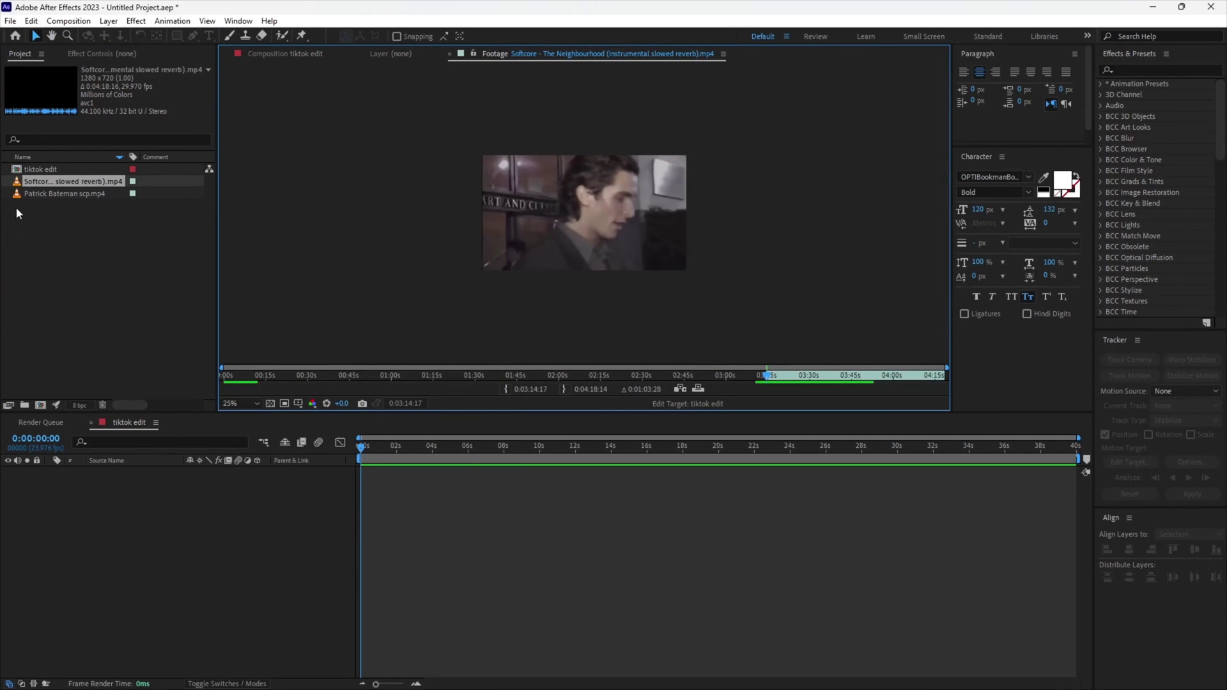
Add the trimmed song as layer 1, show its waveform, and line the time marker up with the beat near 10 seconds.
{"action": "left_click_drag", "start_coordinate": [75, 405], "coordinate": [152, 538]}
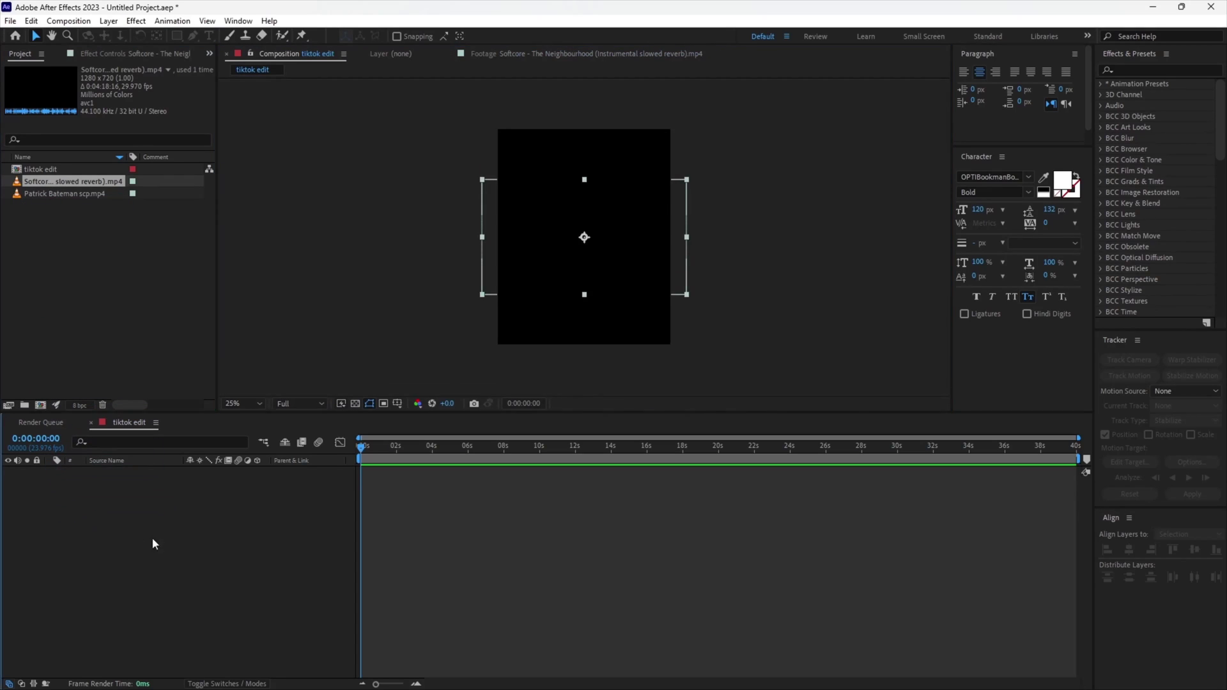
{"action": "key", "text": "l"}
{"action": "key", "text": "l"}
{"action": "left_click", "coordinate": [548, 458]}
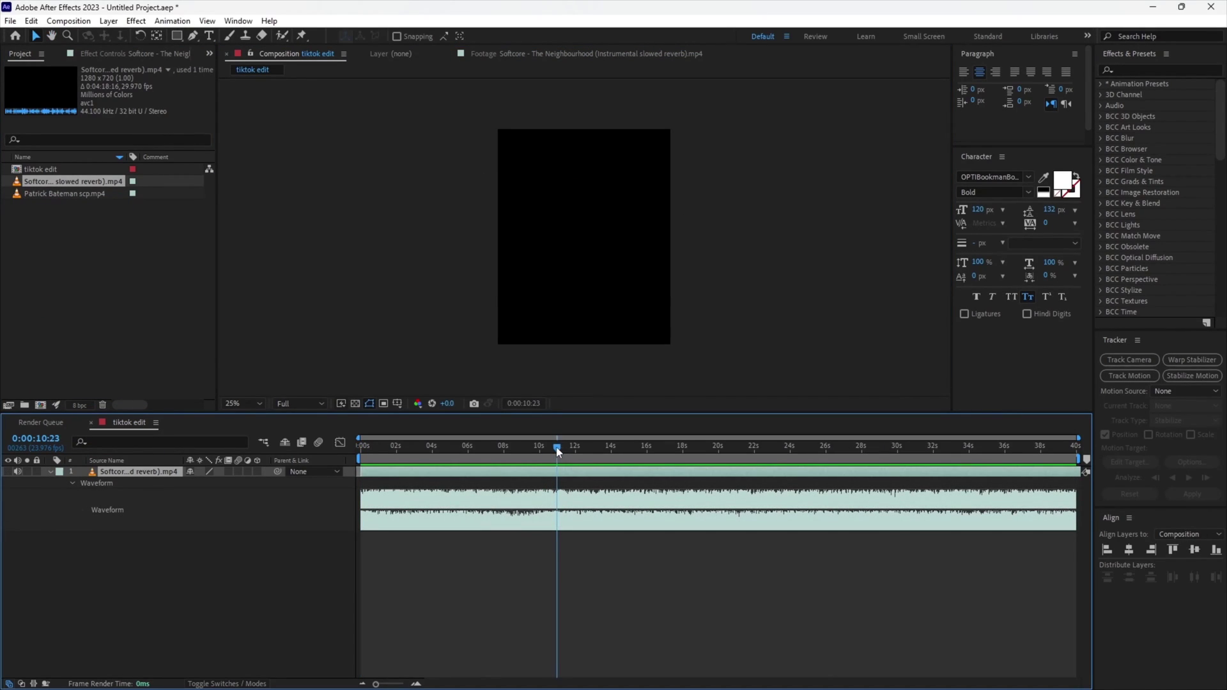
{"action": "left_click_drag", "start_coordinate": [548, 449], "coordinate": [547, 450]}
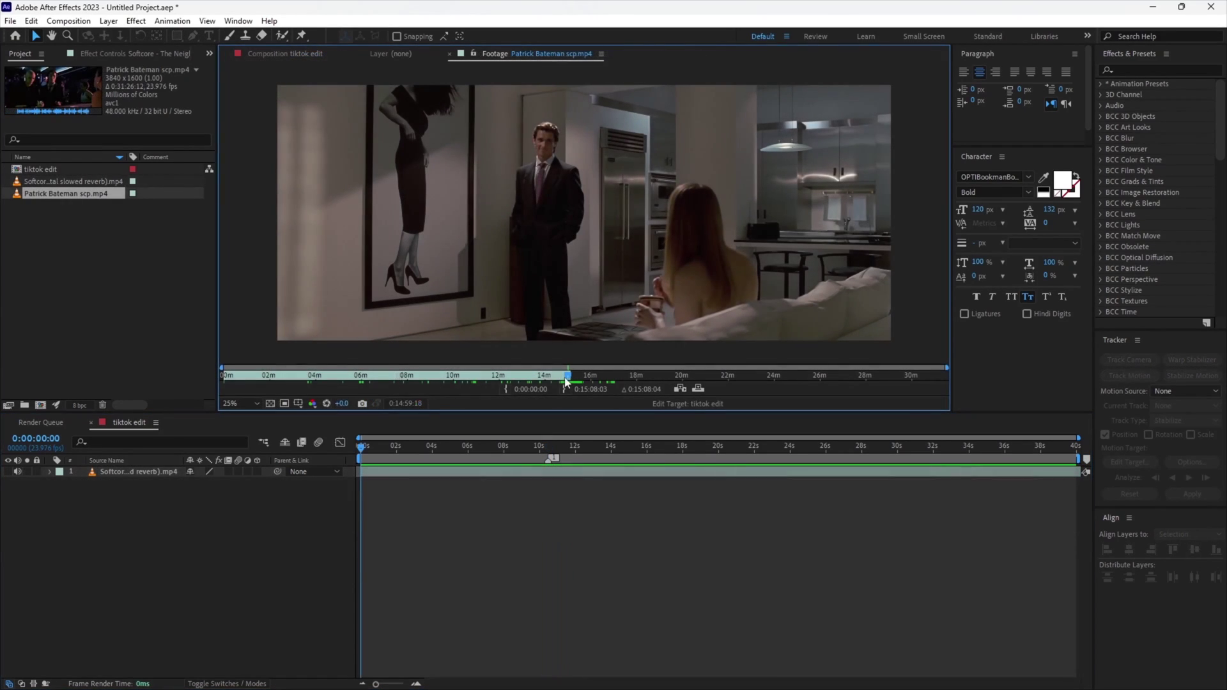
Add Patrick Bateman scp.mp4 to the timeline and split it at the beats into three shots.
{"action": "mouse_move", "coordinate": [38, 193]}
{"action": "left_mouse_down"}
{"action": "mouse_move", "coordinate": [395, 454]}
{"action": "mouse_move", "coordinate": [393, 469]}
{"action": "left_mouse_up"}
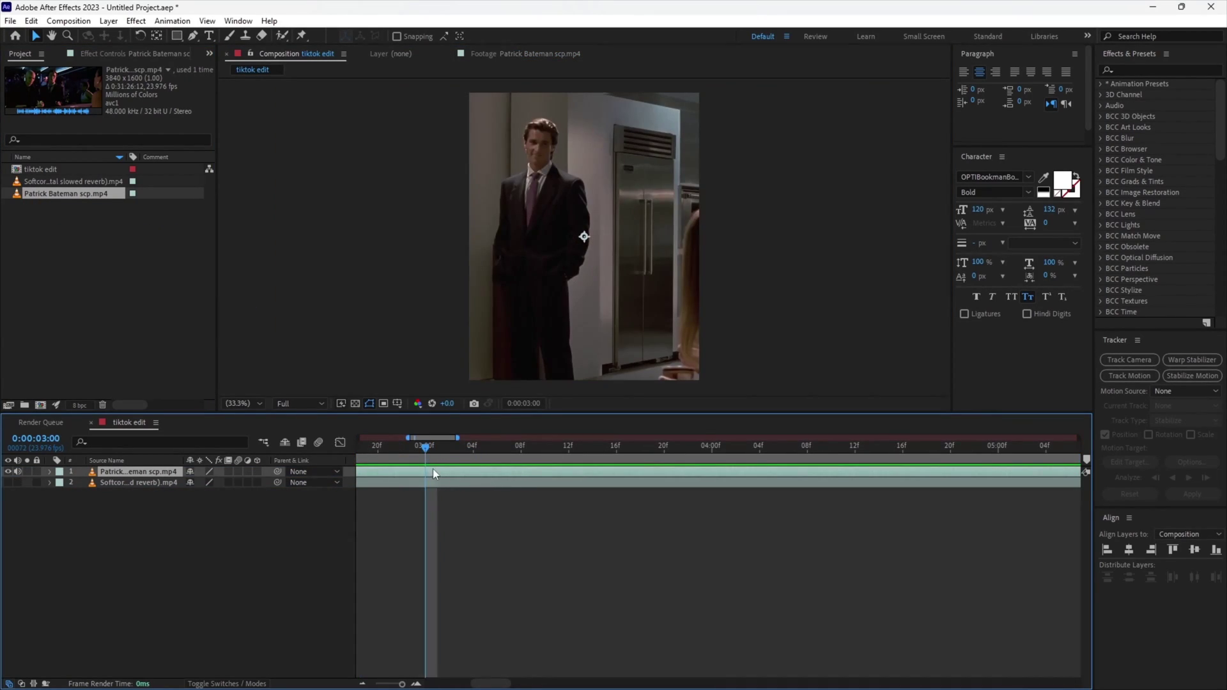
{"action": "key", "text": "ctrl+shift+d"}
{"action": "key", "text": "space"}
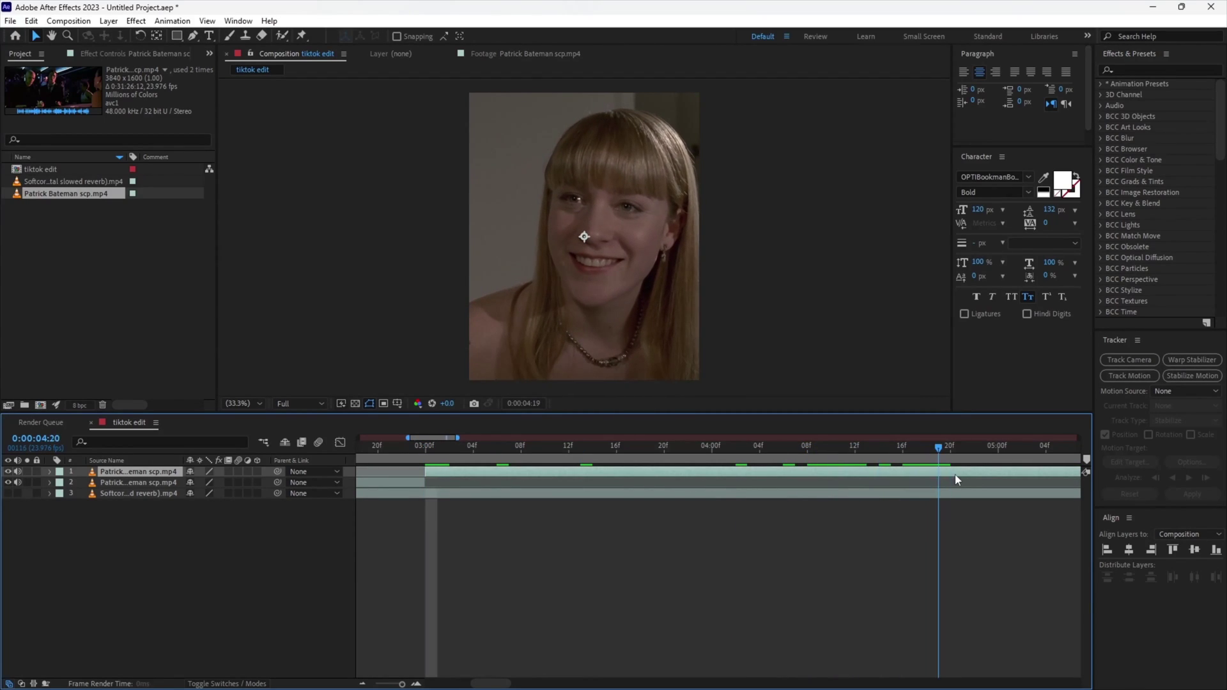
{"action": "left_click", "coordinate": [364, 683]}
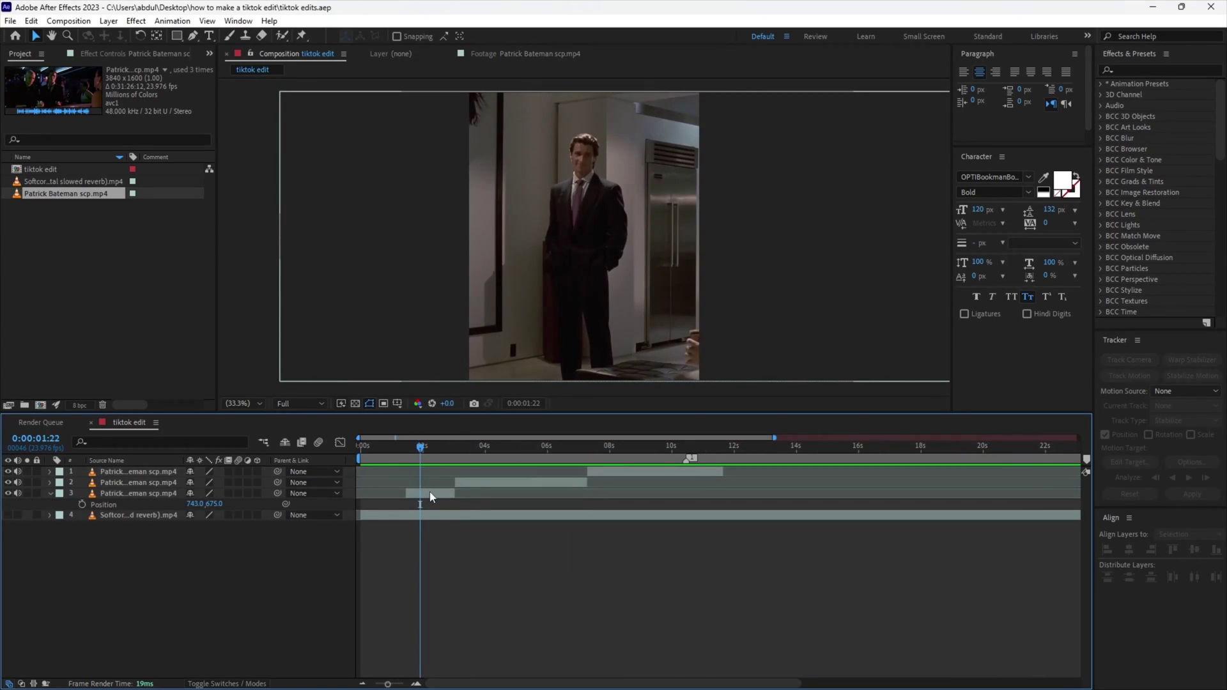
Select the three clip layers, scrub through them, and save the project.
{"action": "left_click", "coordinate": [618, 473], "text": "shift"}
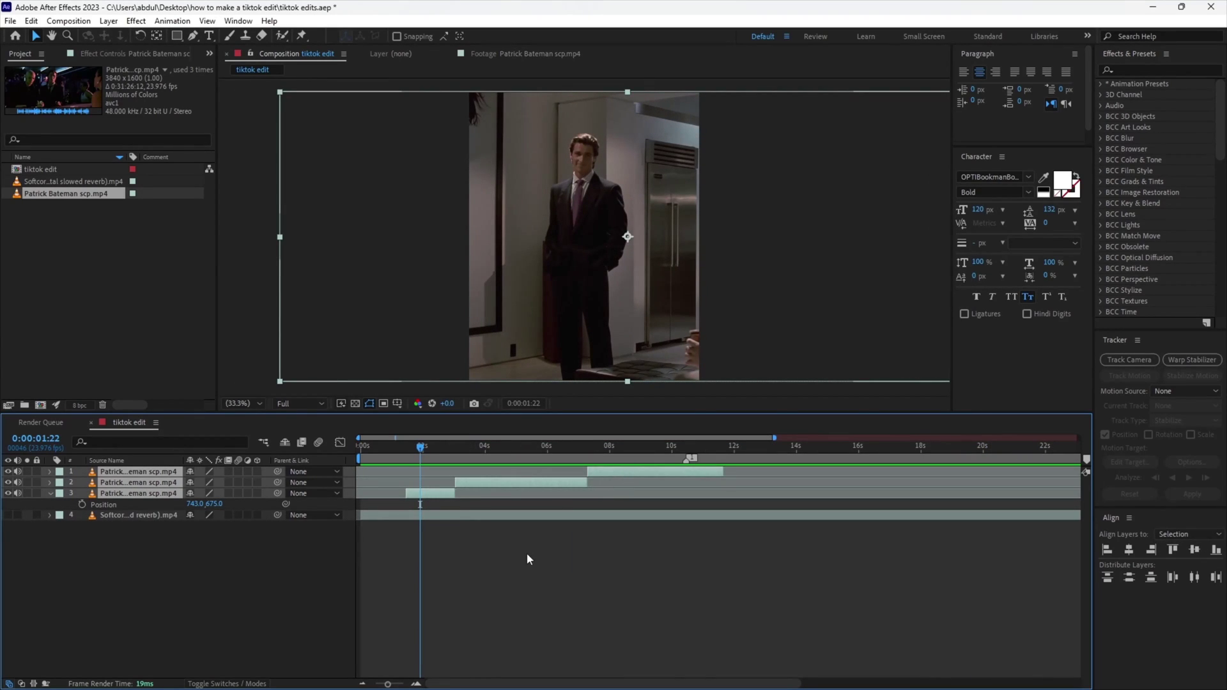
{"action": "mouse_move", "coordinate": [460, 458]}
{"action": "left_mouse_down"}
{"action": "mouse_move", "coordinate": [627, 462]}
{"action": "mouse_move", "coordinate": [408, 480]}
{"action": "left_mouse_up"}
{"action": "key", "text": "ctrl+s"}
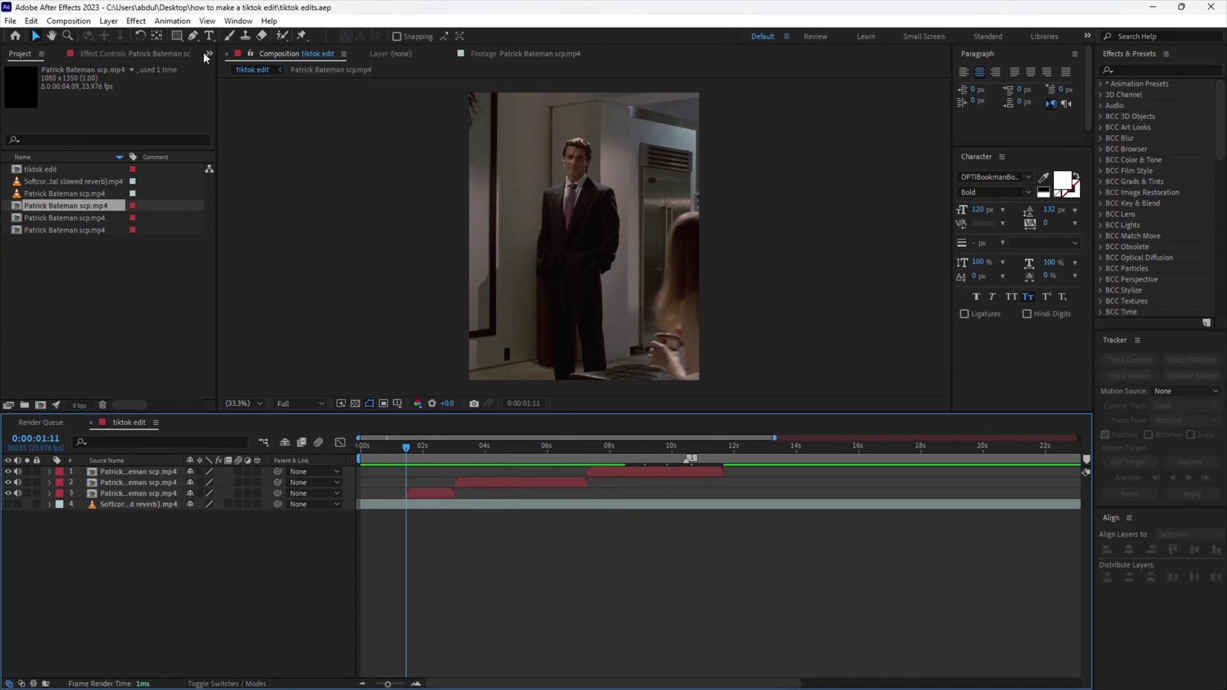
Add a 'YOU DONT NEED TO' caption in the Utsaah font at 100 px.
{"action": "left_click", "coordinate": [208, 37]}
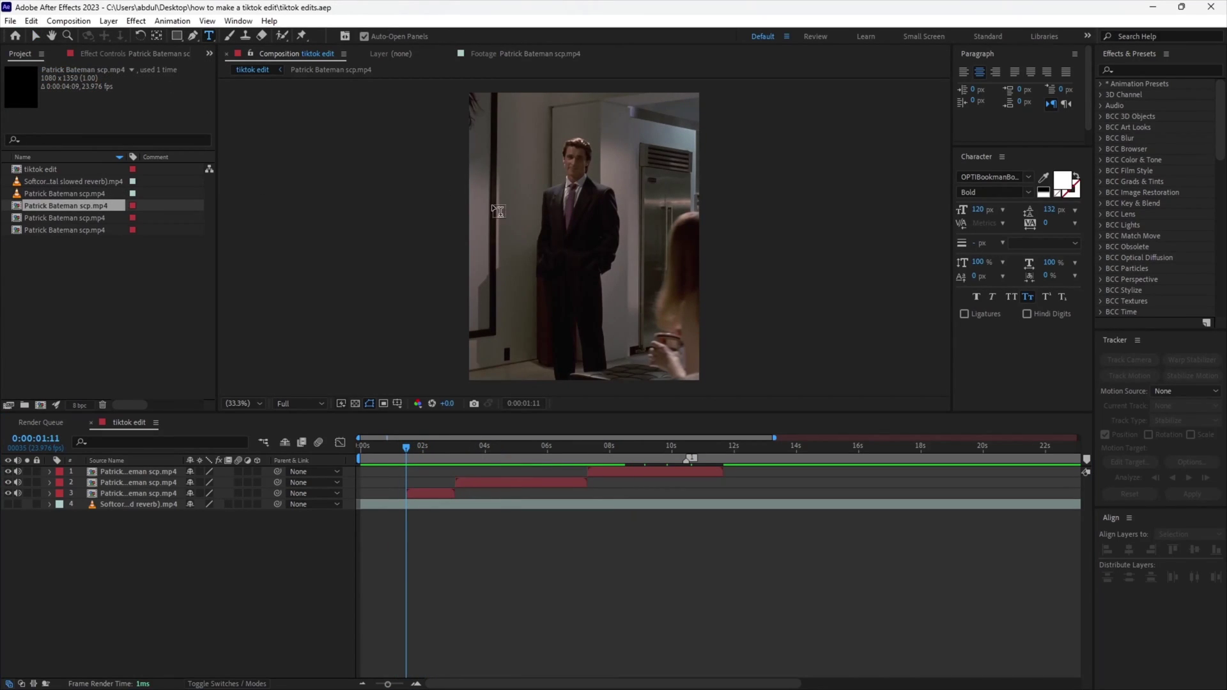
{"action": "left_click", "coordinate": [574, 245]}
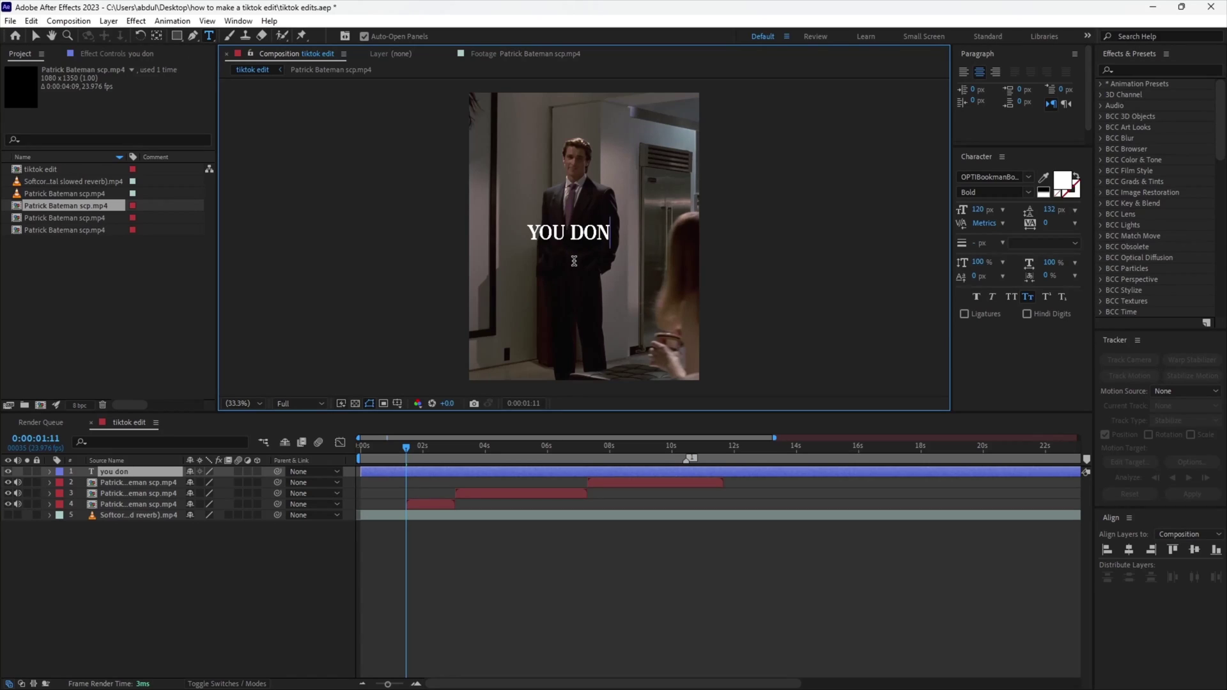
{"action": "type", "text": "to"}
{"action": "key", "text": "ctrl+a"}
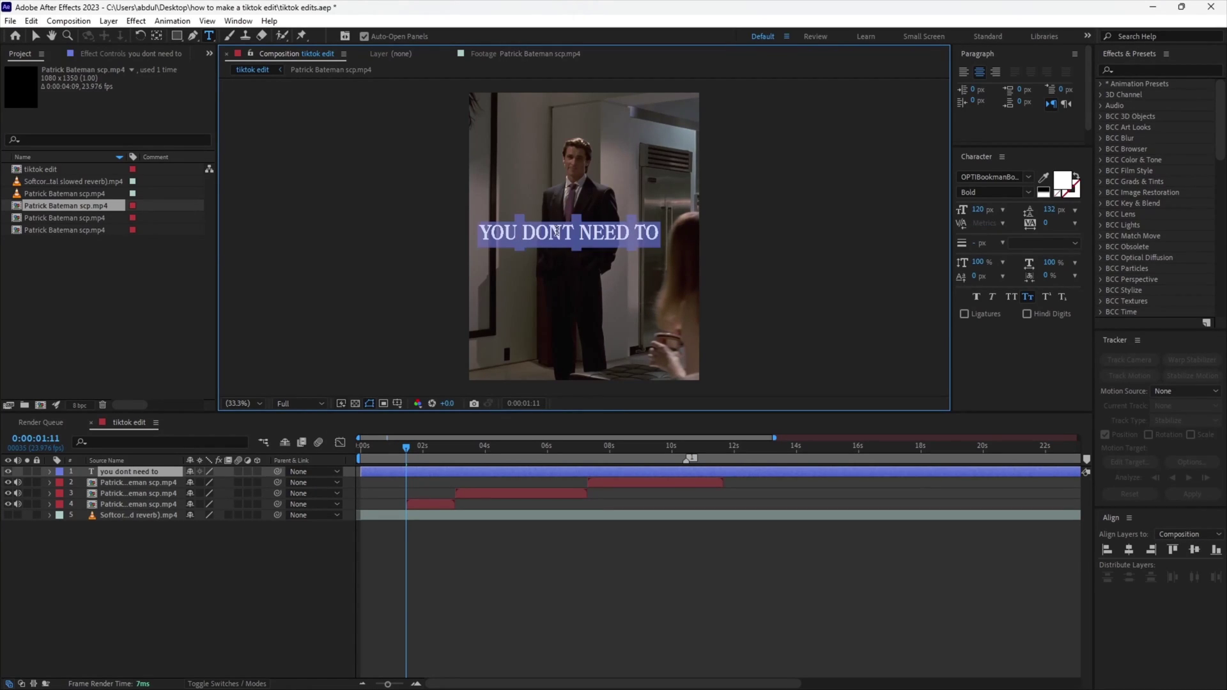
{"action": "type", "text": "Utsaah"}
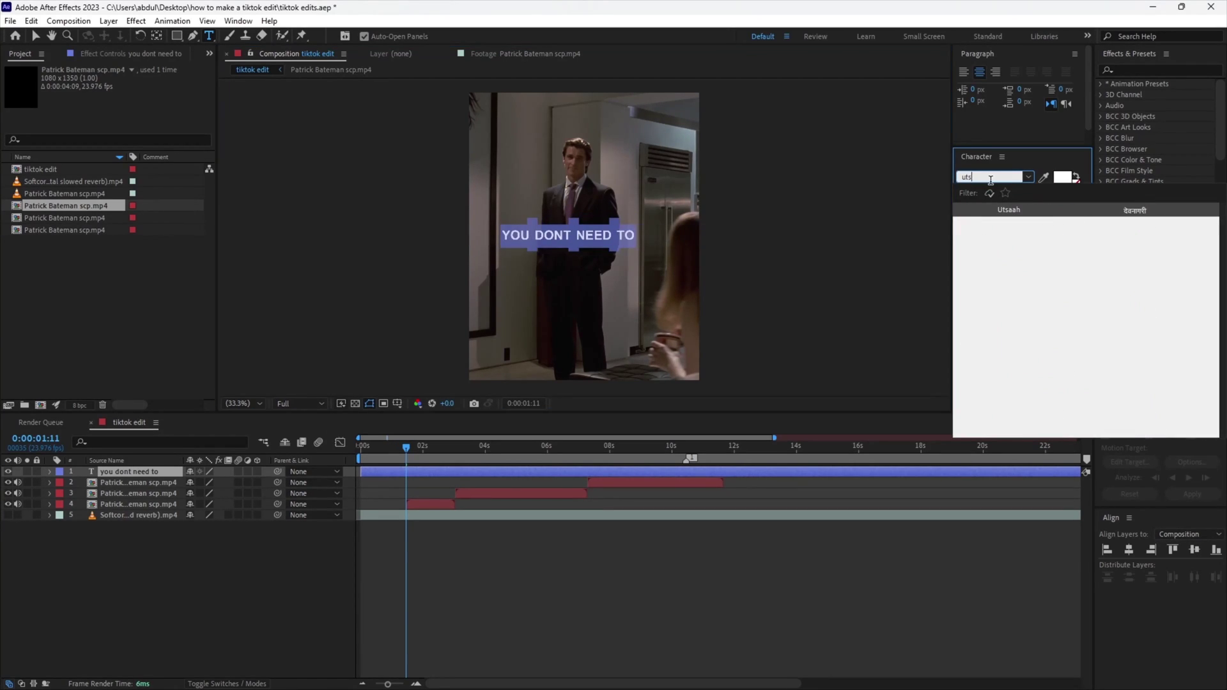
{"action": "key", "text": "Return"}
{"action": "left_click", "coordinate": [984, 210]}
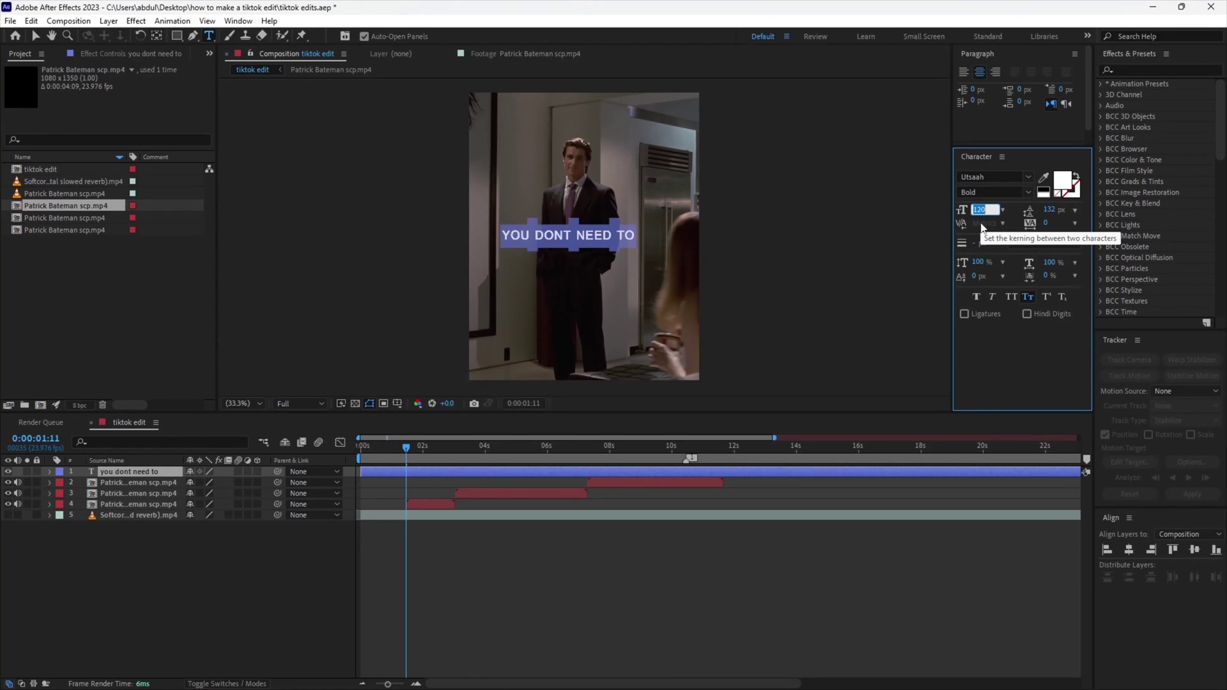
{"action": "type", "text": "100"}
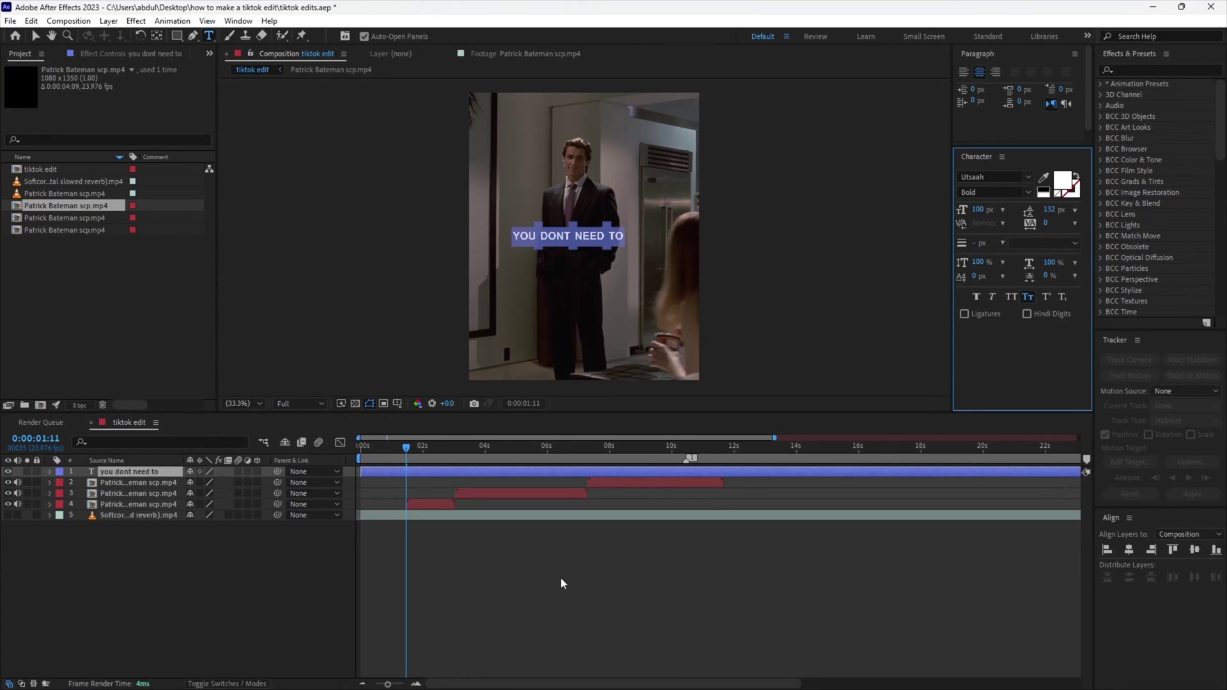
Trim the caption to start at 1:11 and centre it horizontally in the frame.
{"action": "left_click", "coordinate": [427, 470]}
{"action": "key", "text": "ctrl+shift+d"}
{"action": "left_click", "coordinate": [399, 481]}
{"action": "key", "text": "Delete"}
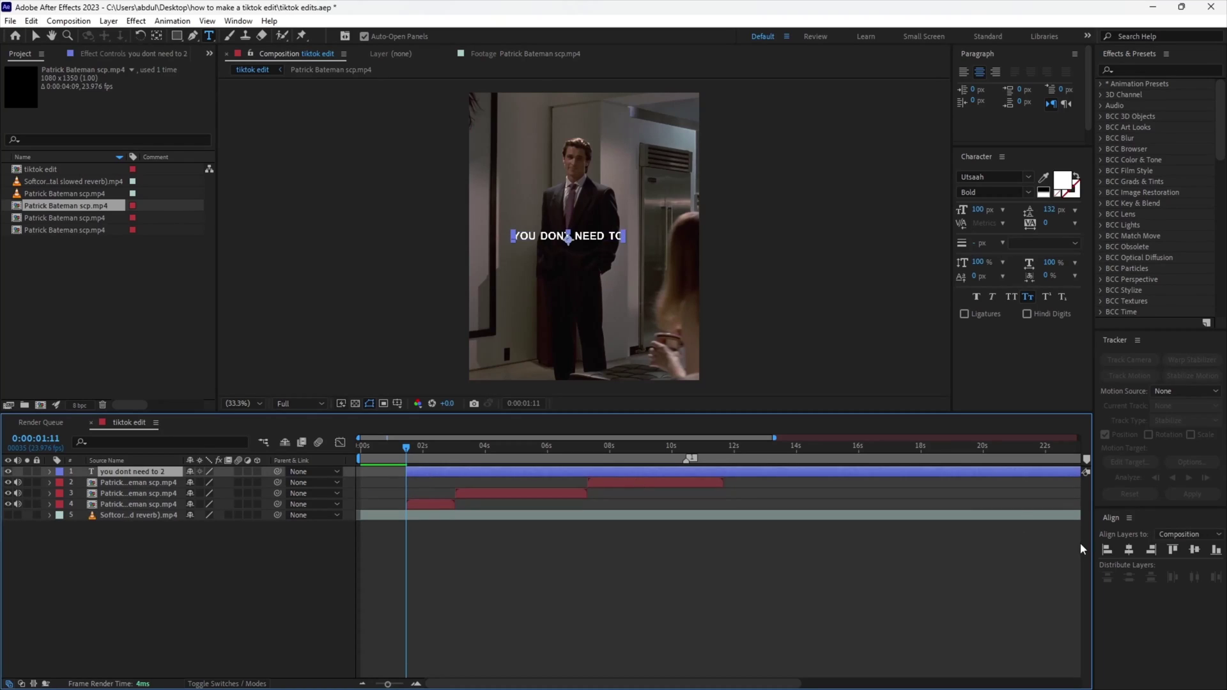
{"action": "left_click", "coordinate": [1129, 550]}
{"action": "left_click", "coordinate": [589, 576]}
Apply the Slow Fade On text preset to the caption and preview it.
{"action": "left_click", "coordinate": [1128, 70]}
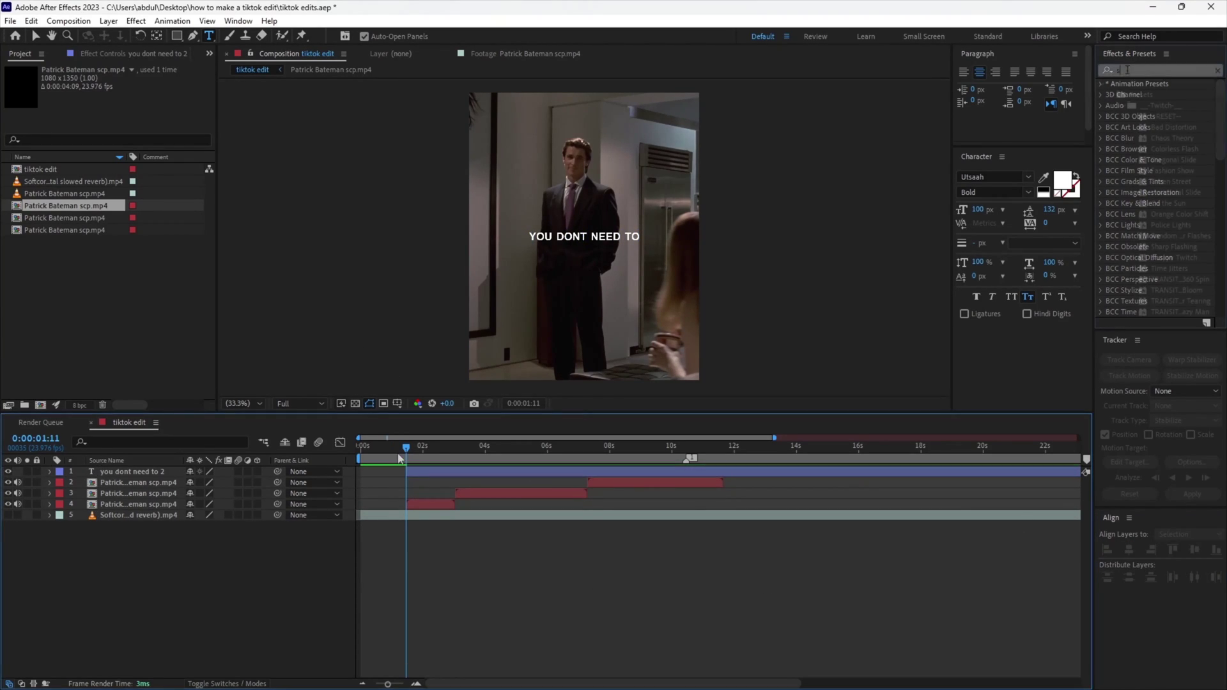
{"action": "type", "text": "slow"}
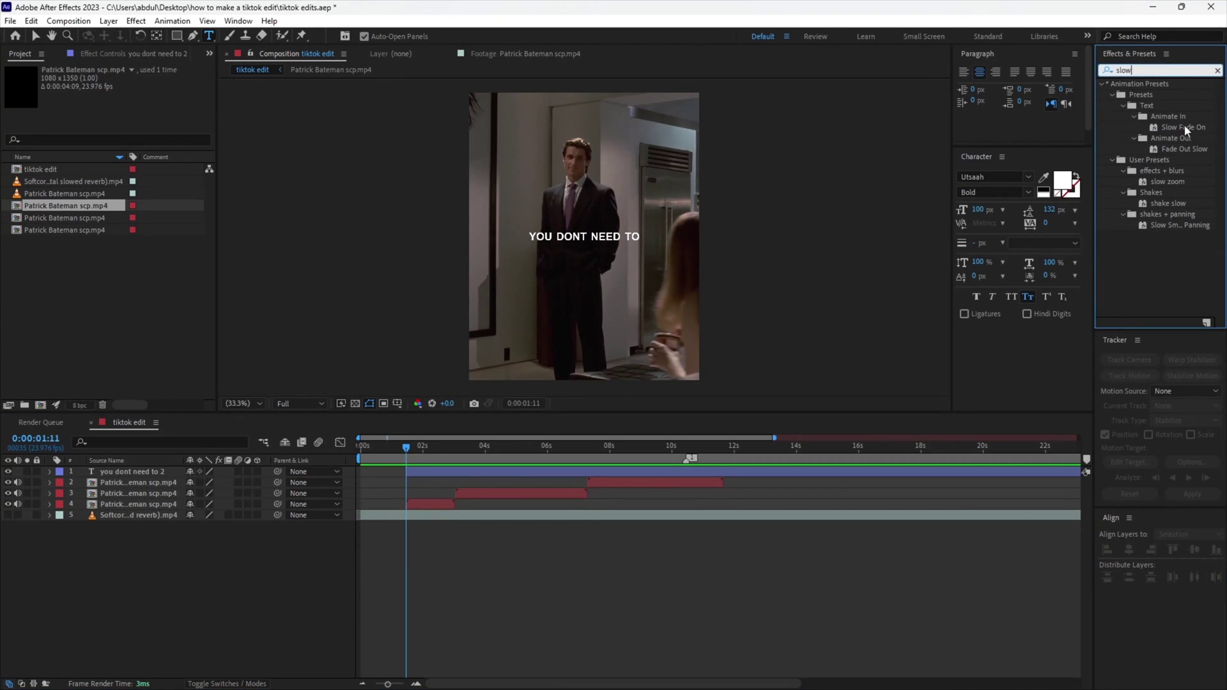
{"action": "left_click", "coordinate": [1185, 128]}
{"action": "left_click_drag", "start_coordinate": [478, 492], "coordinate": [461, 470]}
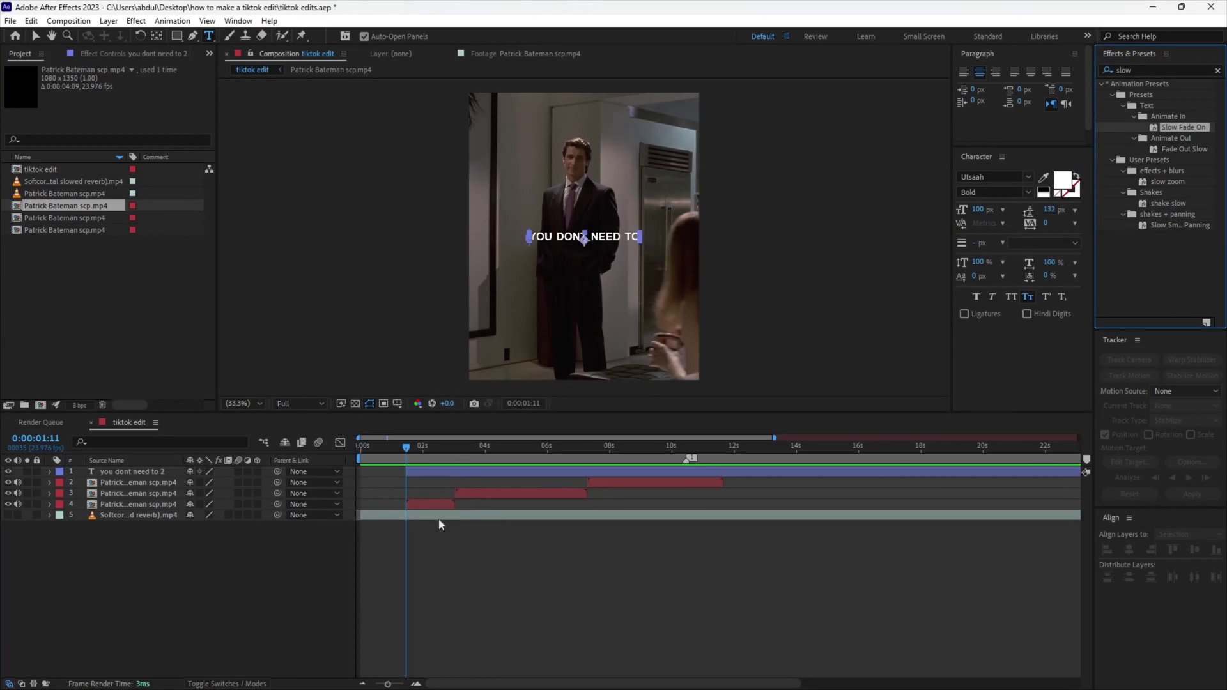
{"action": "key", "text": "space"}
{"action": "left_click", "coordinate": [457, 452]}
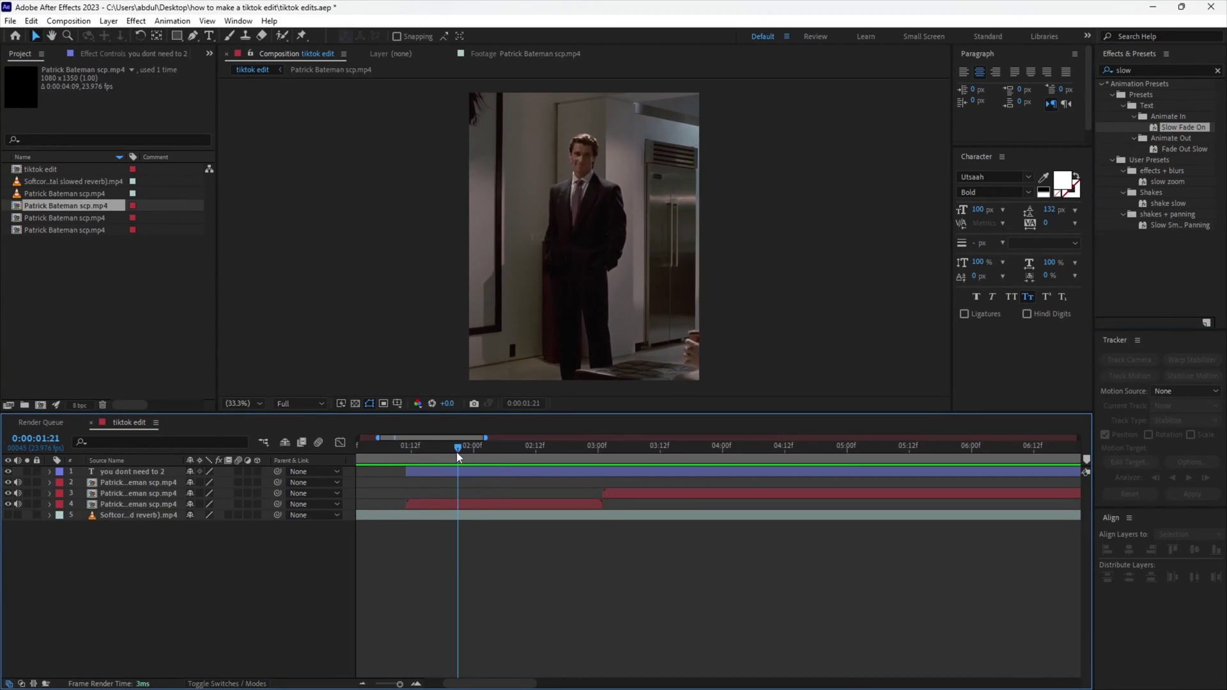
Pull the fade's end Offset keyframe earlier and duplicate the caption layer.
{"action": "left_click", "coordinate": [465, 471]}
{"action": "key", "text": "u"}
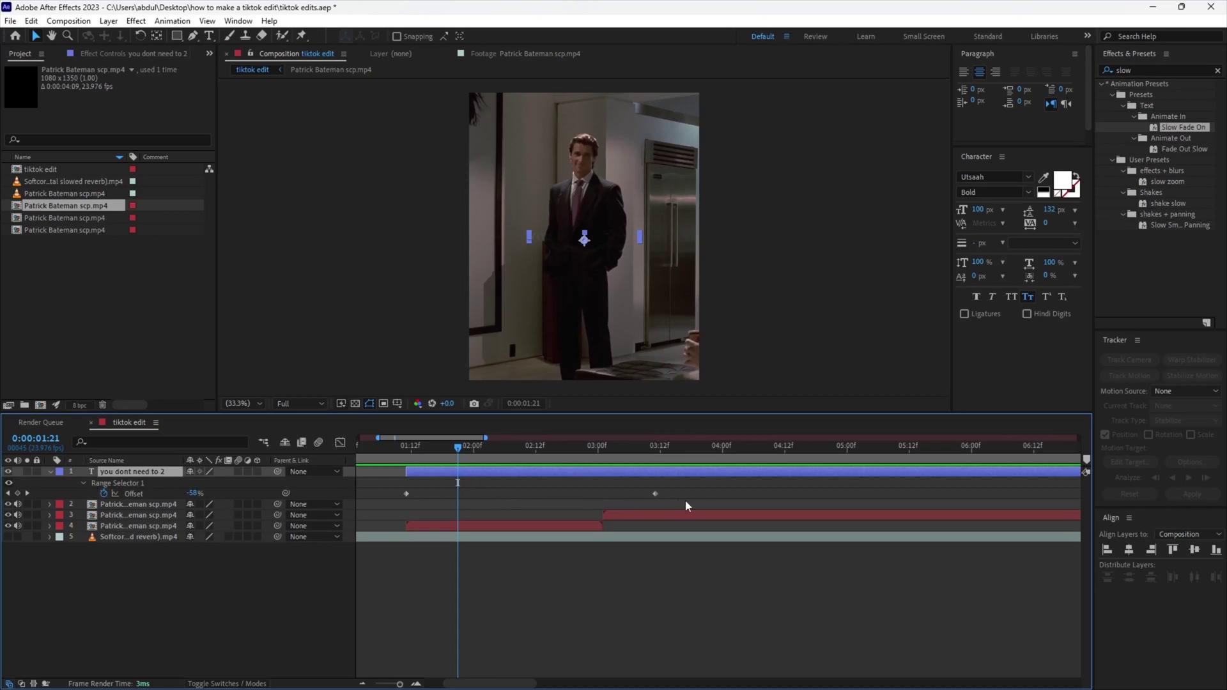
{"action": "left_click_drag", "start_coordinate": [655, 494], "coordinate": [467, 523]}
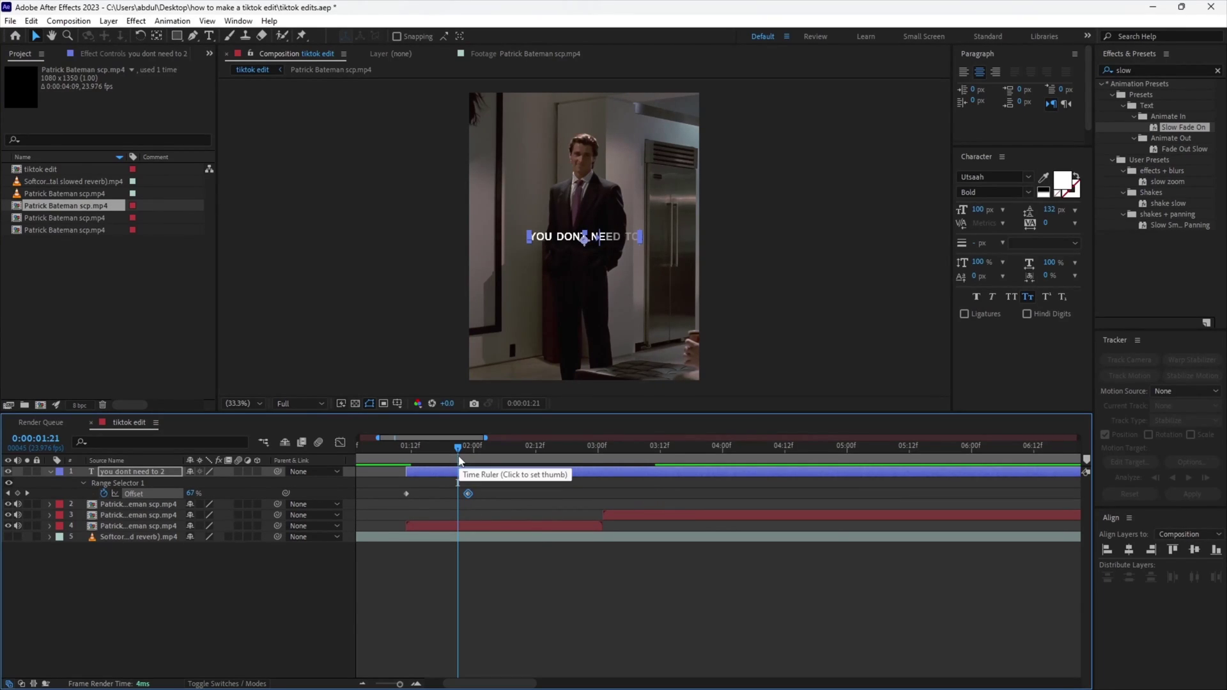
{"action": "key", "text": "k"}
{"action": "key", "text": "ctrl+d"}
Move the duplicate caption to start at 1:23 and replace its text with 'LOSE ANY WEIGHT'.
{"action": "left_click_drag", "start_coordinate": [460, 472], "coordinate": [524, 473]}
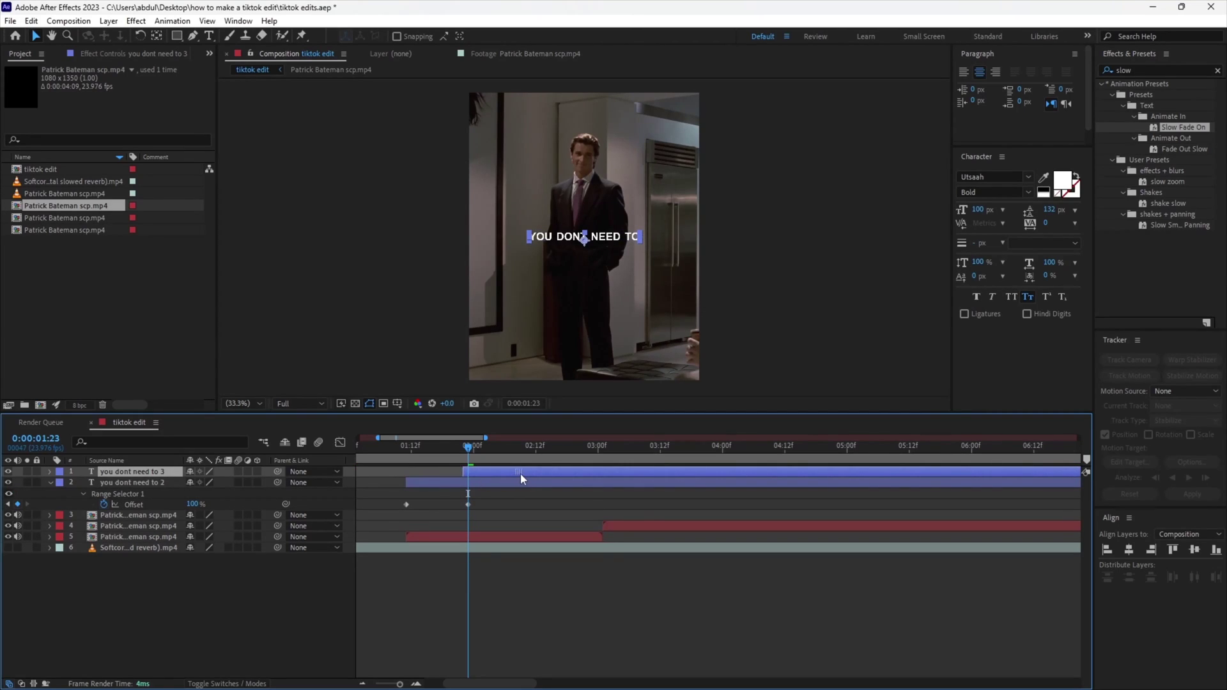
{"action": "double_click", "coordinate": [527, 473]}
{"action": "key", "text": "ctrl+v"}
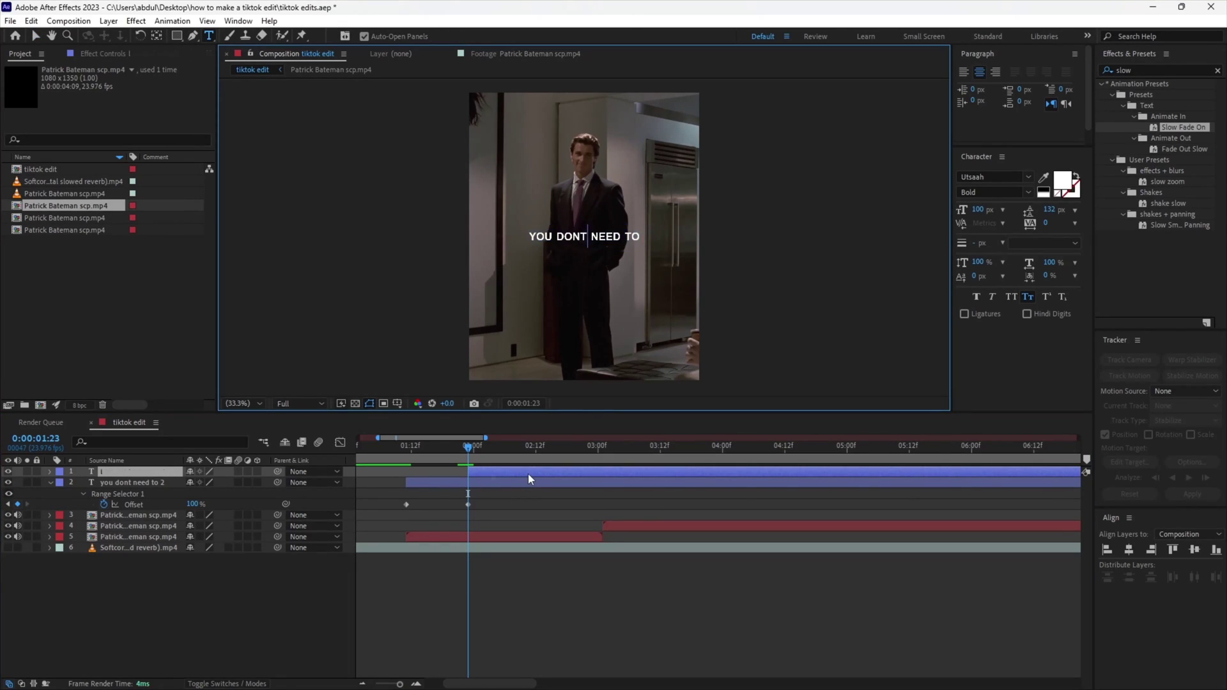
{"action": "key", "text": "KP_Enter"}
{"action": "key", "text": "p"}
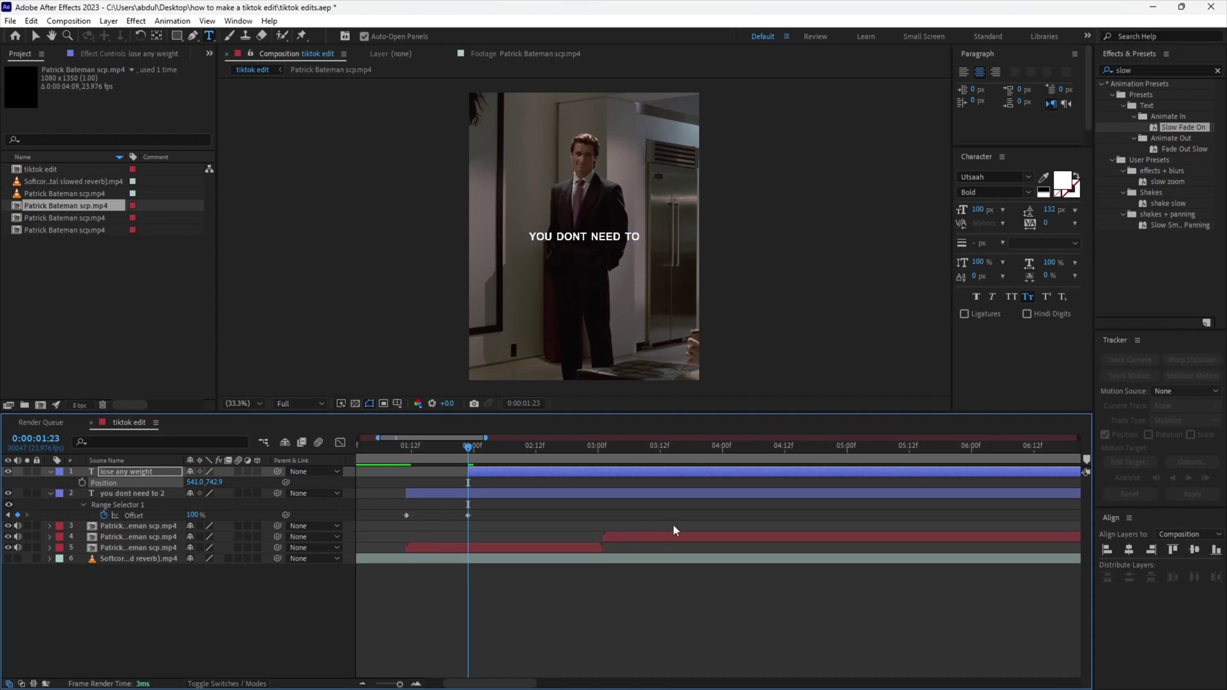
Move the second caption's fade end keyframe to 2:20 and preview both captions.
{"action": "key", "text": "space"}
{"action": "key", "text": "space"}
{"action": "key", "text": "u"}
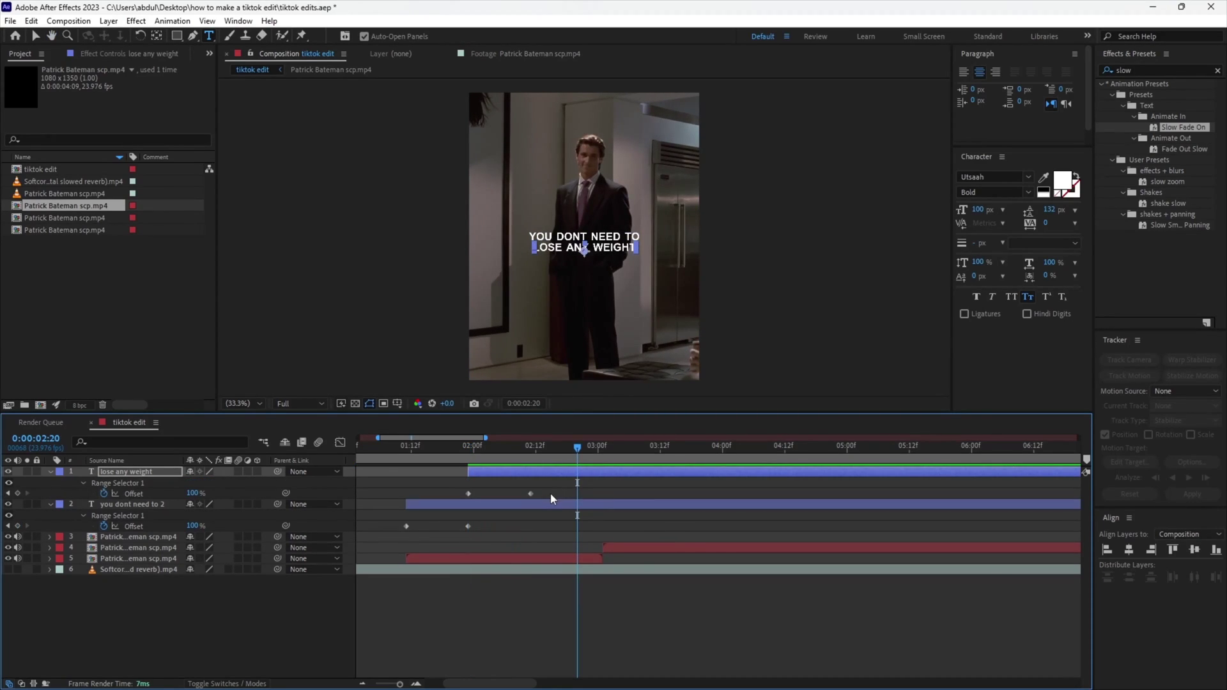
{"action": "left_click_drag", "start_coordinate": [531, 493], "coordinate": [578, 494]}
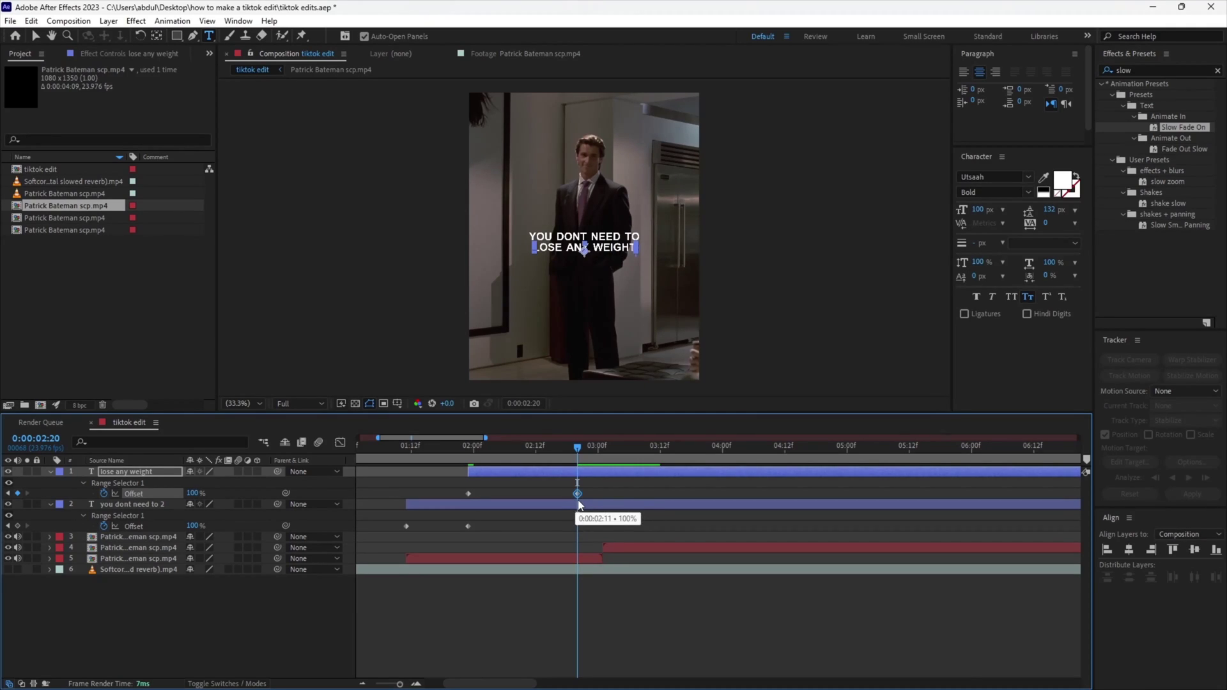
{"action": "key", "text": "space"}
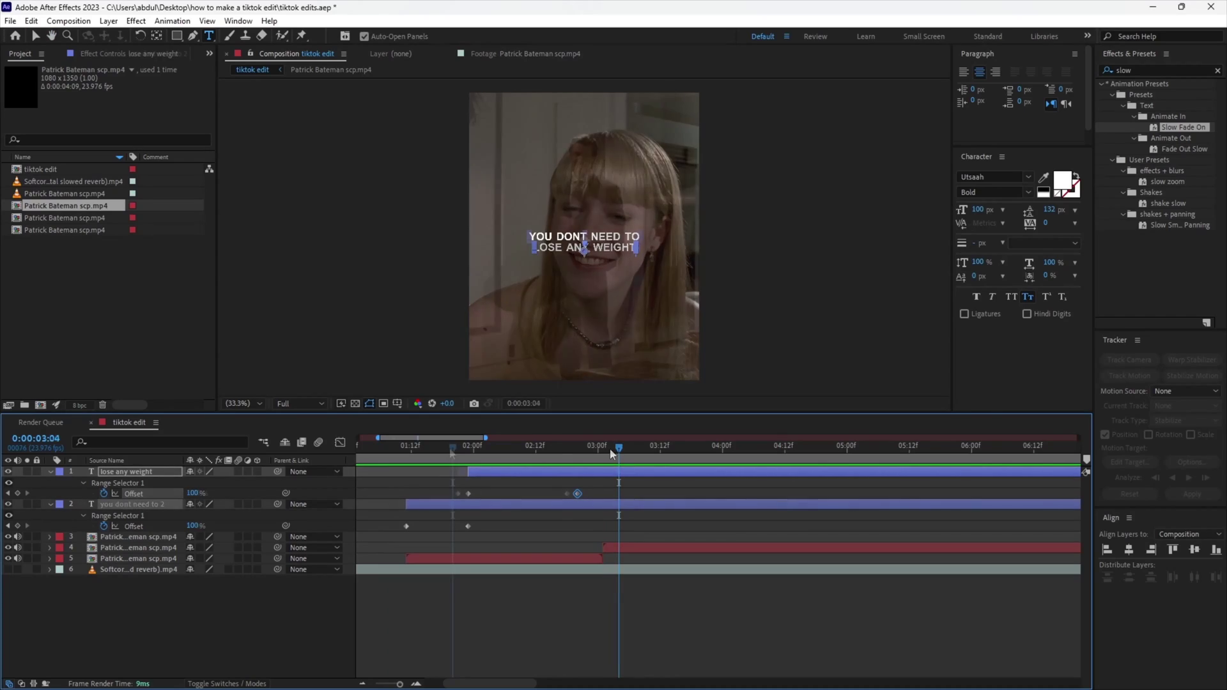
{"action": "left_click", "coordinate": [458, 447]}
{"action": "key", "text": "bracketleft"}
{"action": "left_click_drag", "start_coordinate": [457, 451], "coordinate": [451, 451]}
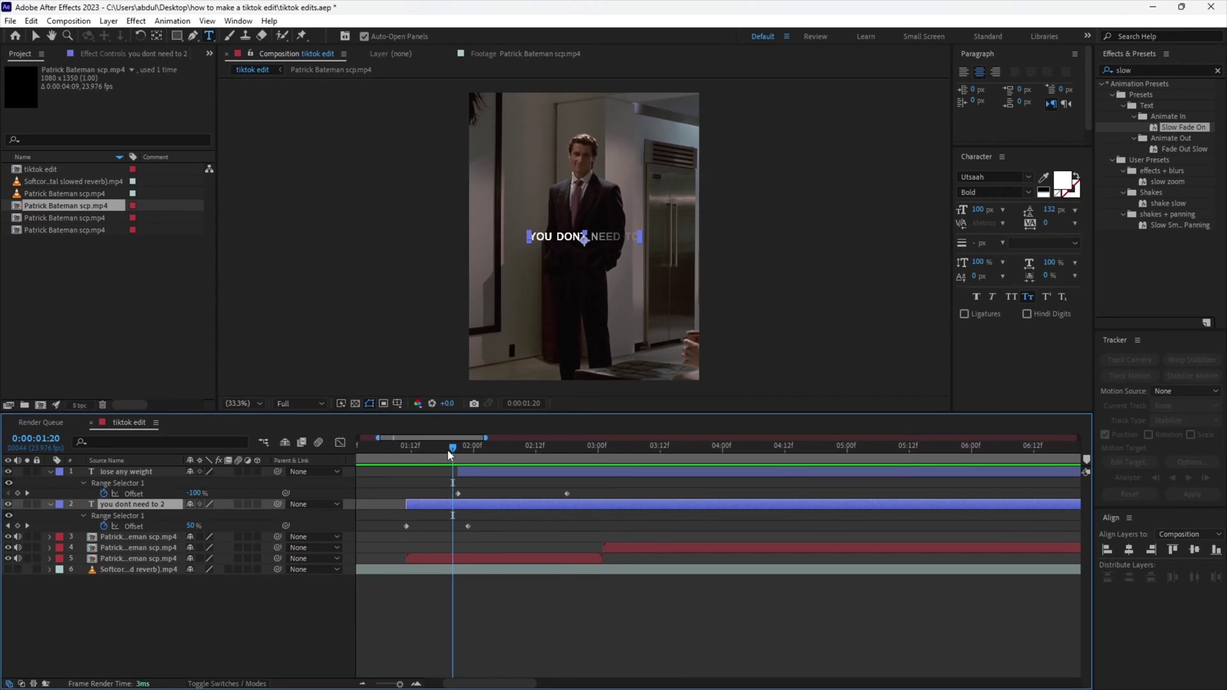
Apply Fade Out Slow to the 'you dont need to 2' and 'lose any weight' captions.
{"action": "left_click_drag", "start_coordinate": [1181, 155], "coordinate": [489, 521]}
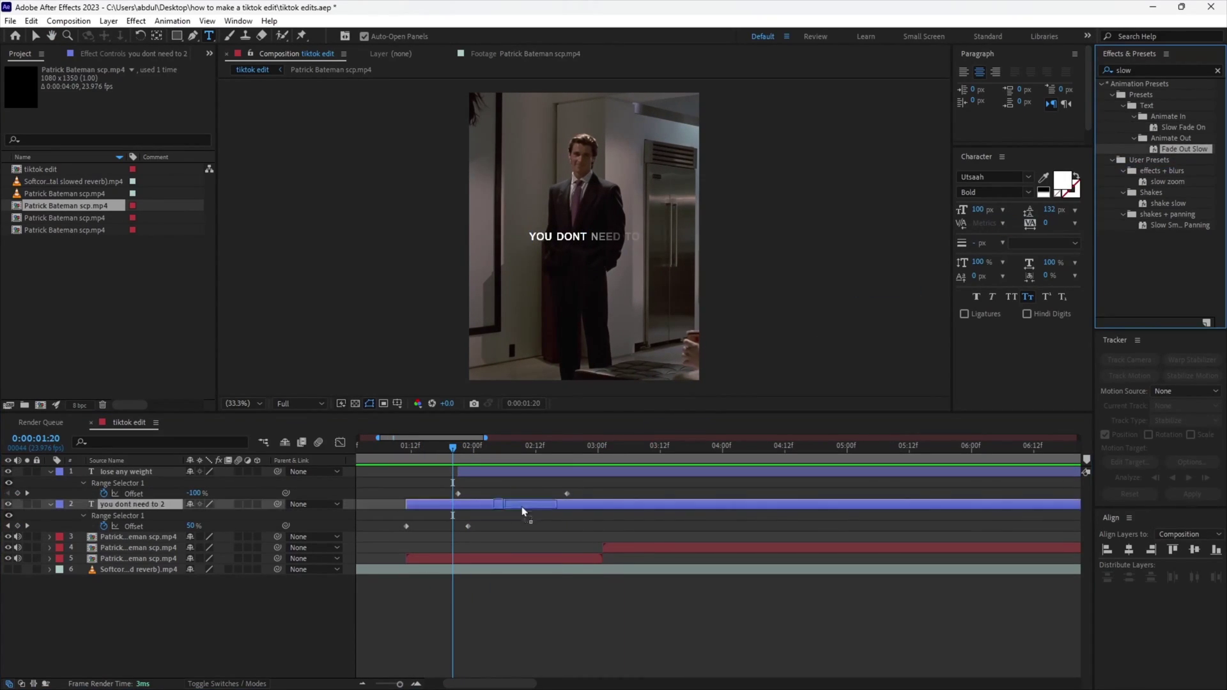
{"action": "left_click", "coordinate": [499, 533]}
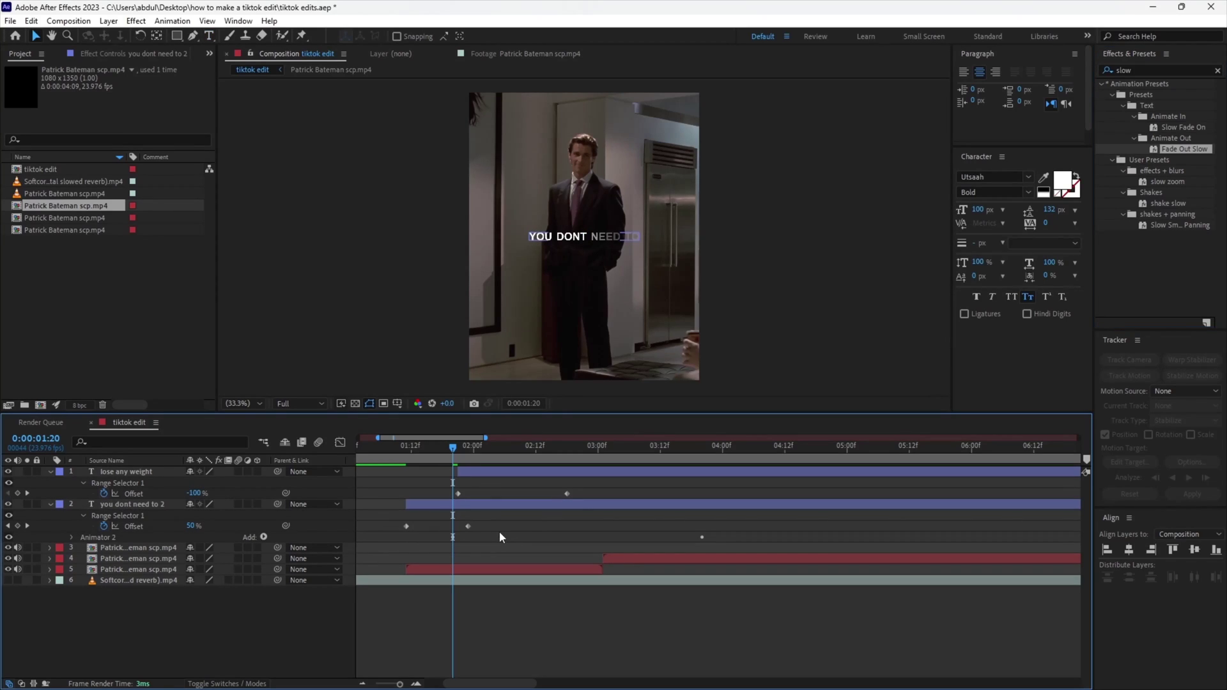
{"action": "left_click_drag", "start_coordinate": [521, 457], "coordinate": [554, 461]}
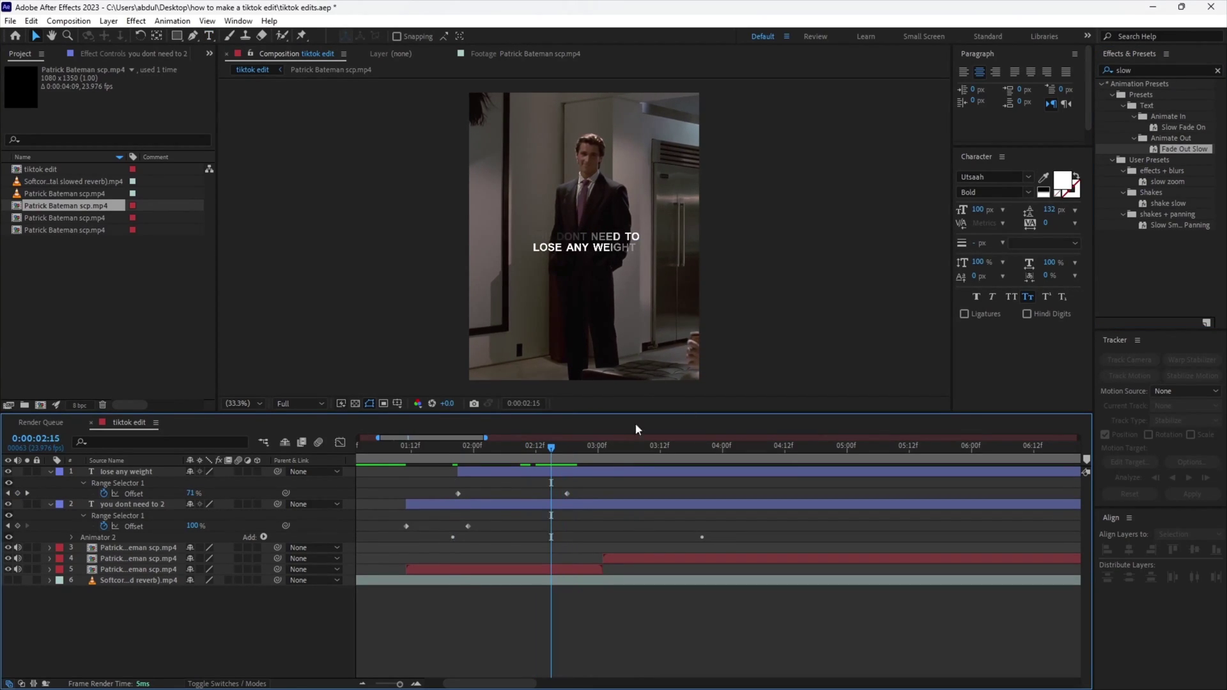
{"action": "left_click_drag", "start_coordinate": [1185, 149], "coordinate": [608, 473]}
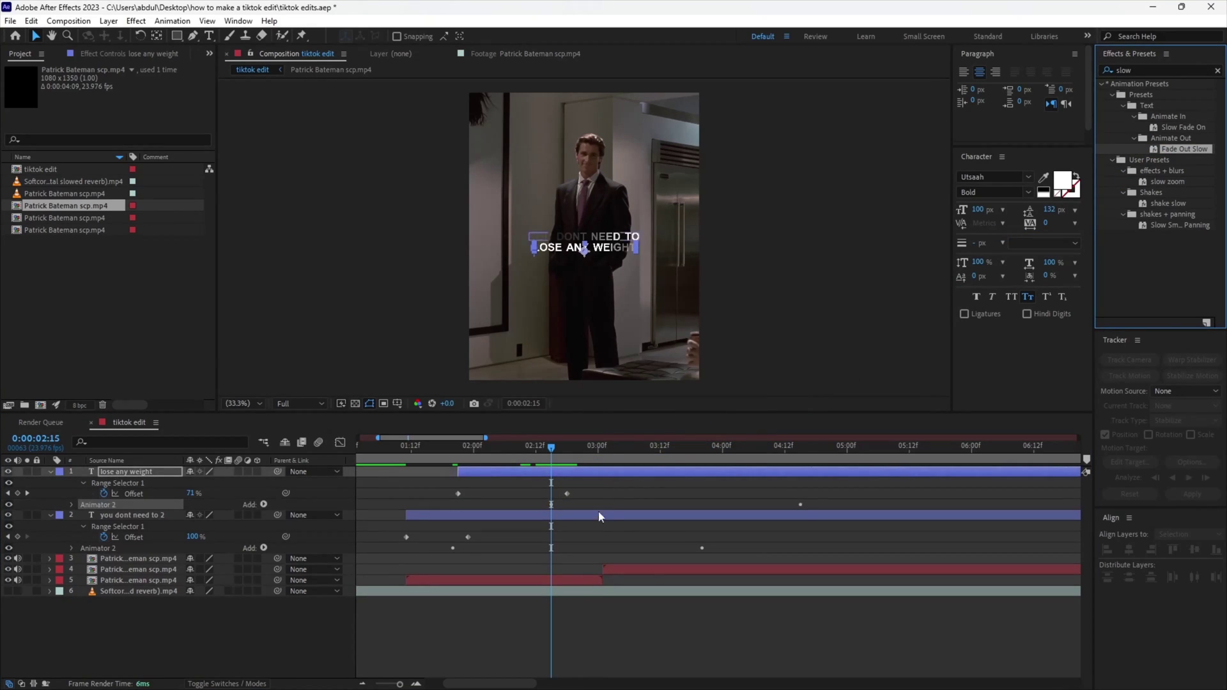
Split the 'you dont need to 2' caption at 03:22 and 'lose any weight' at 04:18.
{"action": "left_click", "coordinate": [672, 455]}
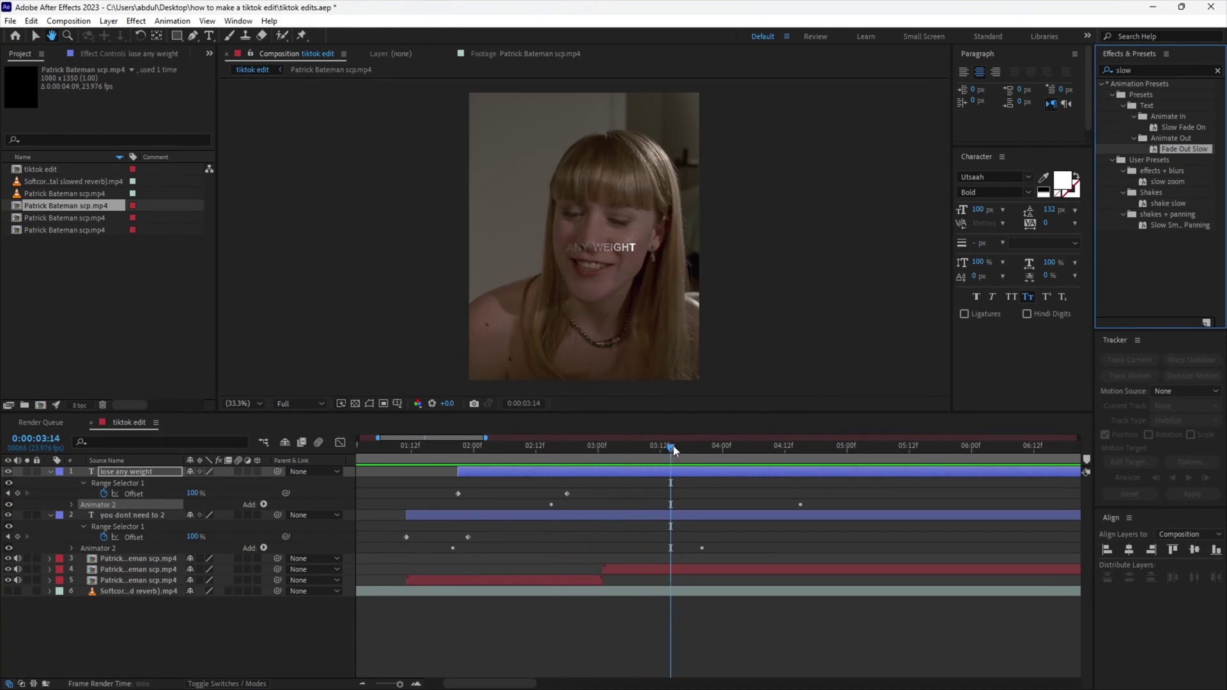
{"action": "left_click_drag", "start_coordinate": [672, 455], "coordinate": [817, 474]}
{"action": "key", "text": "u"}
{"action": "left_click", "coordinate": [727, 526]}
{"action": "key", "text": "ctrl+shift+d"}
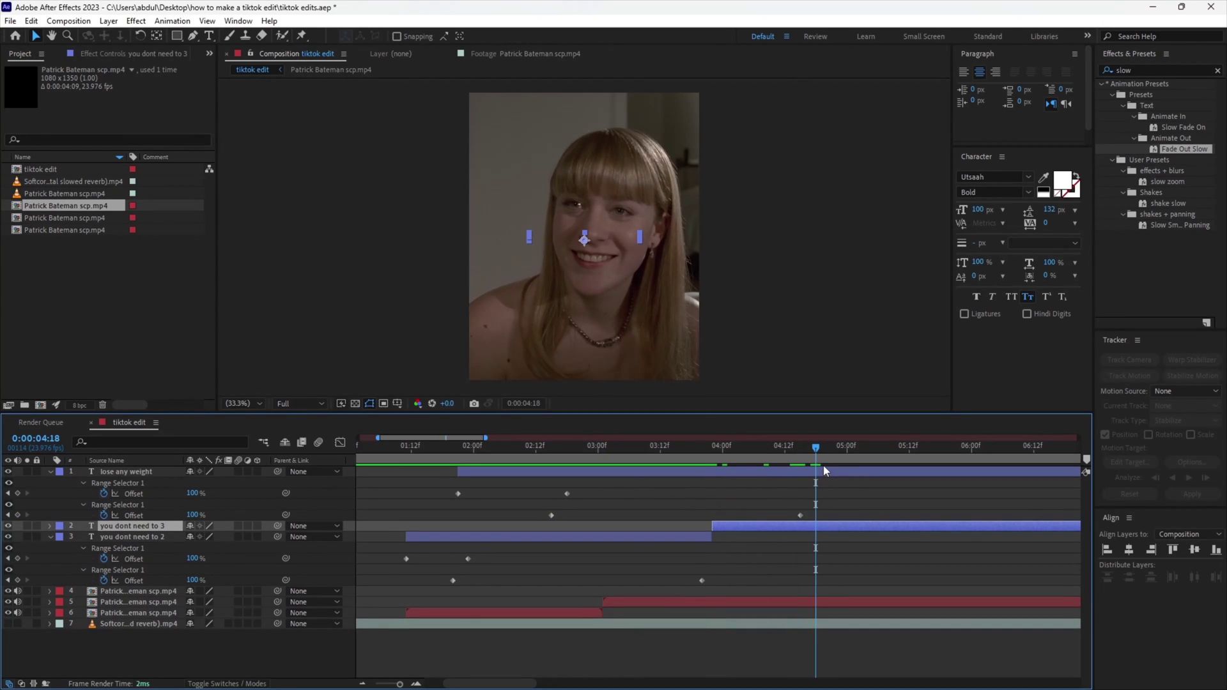
{"action": "left_click", "coordinate": [824, 475]}
{"action": "key", "text": "alt+bracketright"}
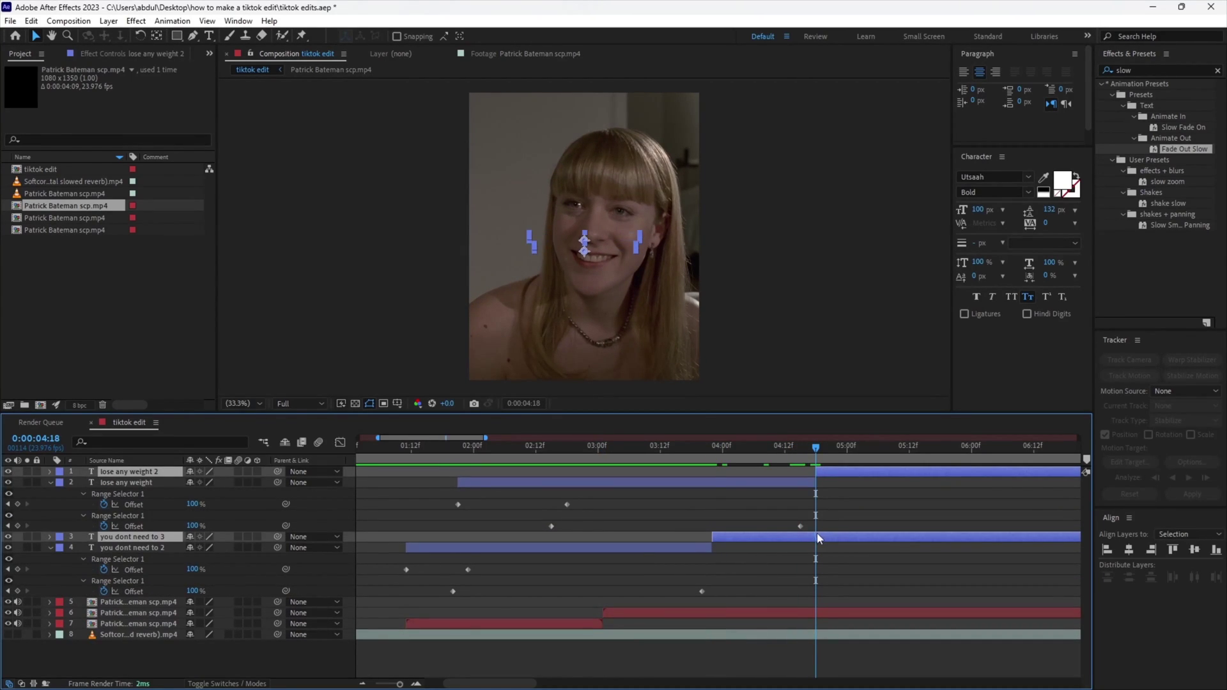
Shift the earlier caption later and retype it as 'YOU ARE KIDDING'.
{"action": "left_click", "coordinate": [161, 481]}
{"action": "mouse_move", "coordinate": [491, 482]}
{"action": "left_mouse_down"}
{"action": "mouse_move", "coordinate": [688, 482]}
{"action": "mouse_move", "coordinate": [681, 459]}
{"action": "mouse_move", "coordinate": [755, 475]}
{"action": "left_mouse_up"}
{"action": "double_click", "coordinate": [684, 471]}
{"action": "type", "text": "you are kidding"}
Duplicate it into a 'RIGHT?' caption starting at 03:16, trimmed to end earlier.
{"action": "key", "text": "ctrl+d"}
{"action": "type", "text": "right?"}
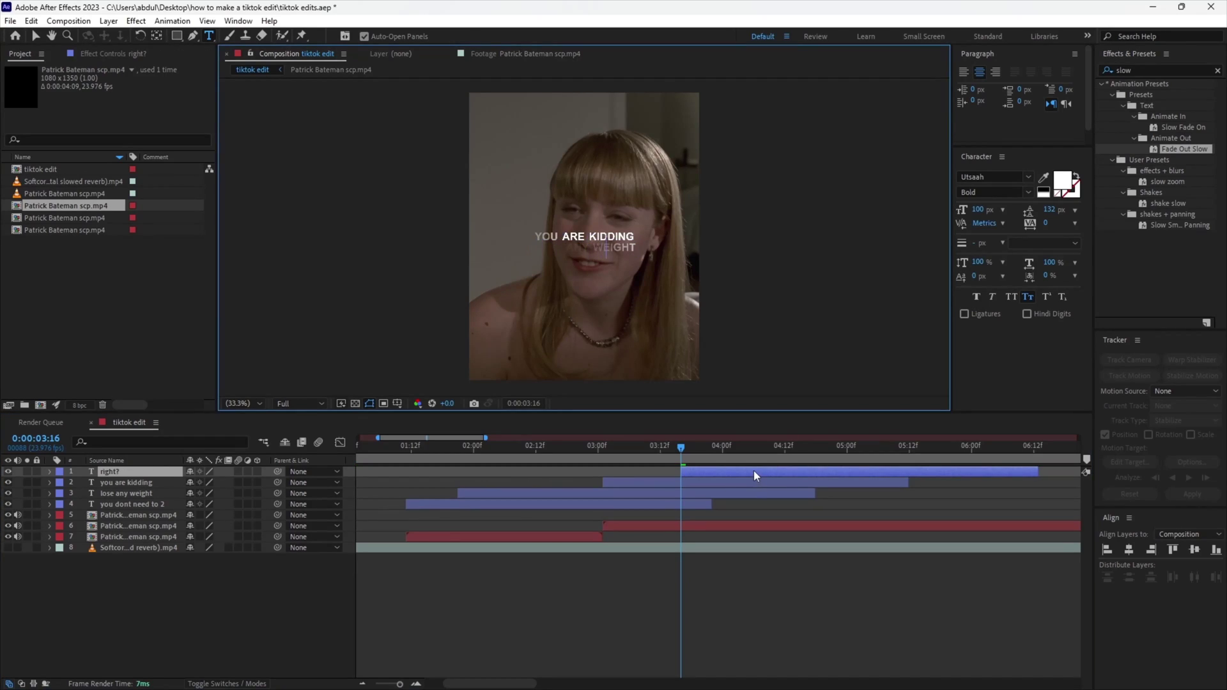
{"action": "left_click_drag", "start_coordinate": [681, 447], "coordinate": [598, 470]}
{"action": "left_click", "coordinate": [824, 446]}
{"action": "left_click", "coordinate": [631, 472]}
{"action": "key", "text": "u"}
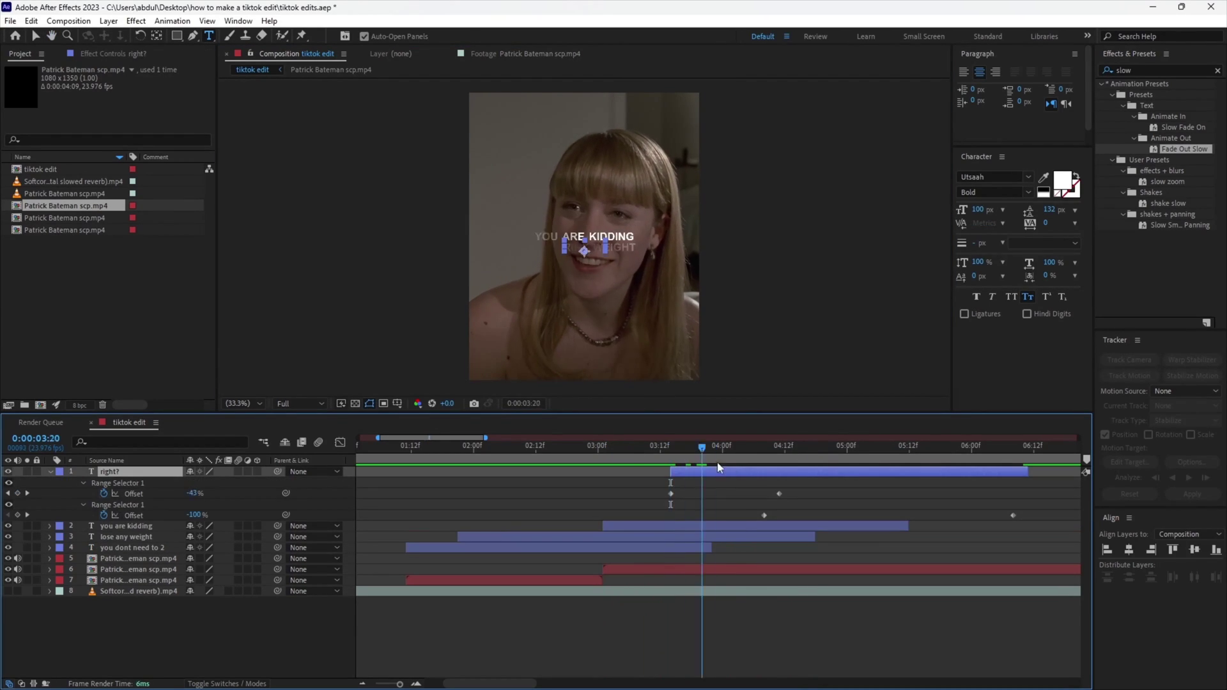
{"action": "key", "text": "u"}
{"action": "left_click_drag", "start_coordinate": [1026, 472], "coordinate": [981, 471]}
Set the RIGHT? caption's font size to 80 px.
{"action": "left_click", "coordinate": [424, 524]}
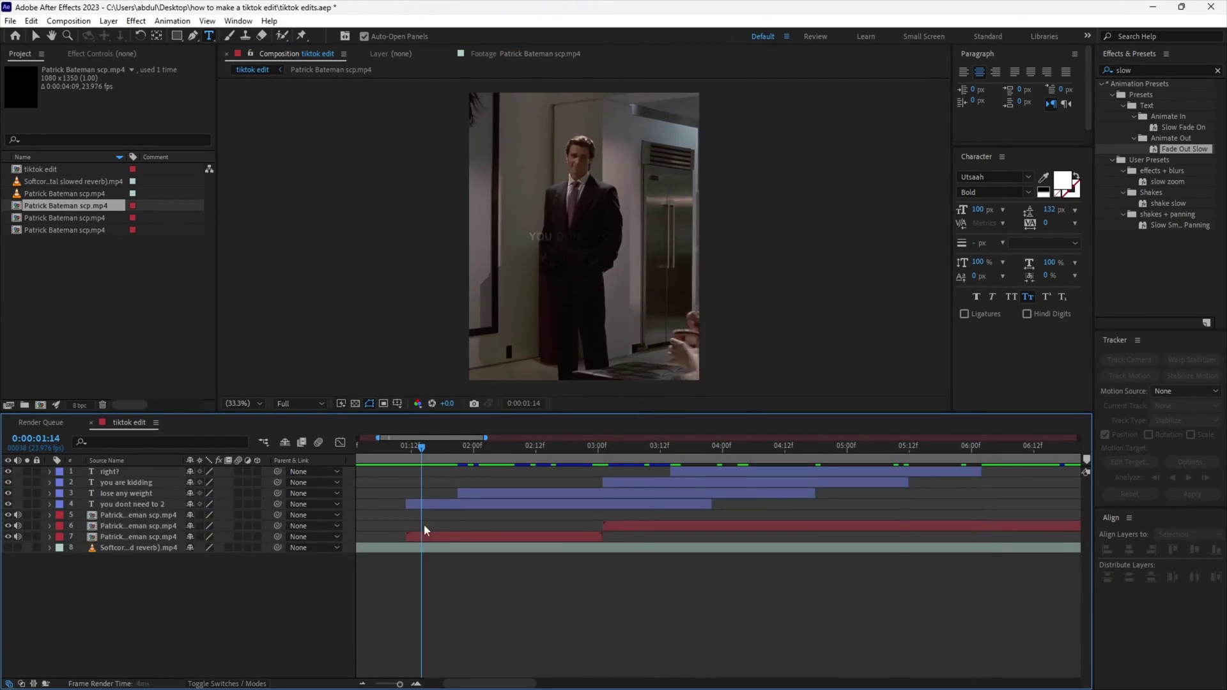
{"action": "left_click", "coordinate": [800, 472]}
{"action": "left_click", "coordinate": [978, 210]}
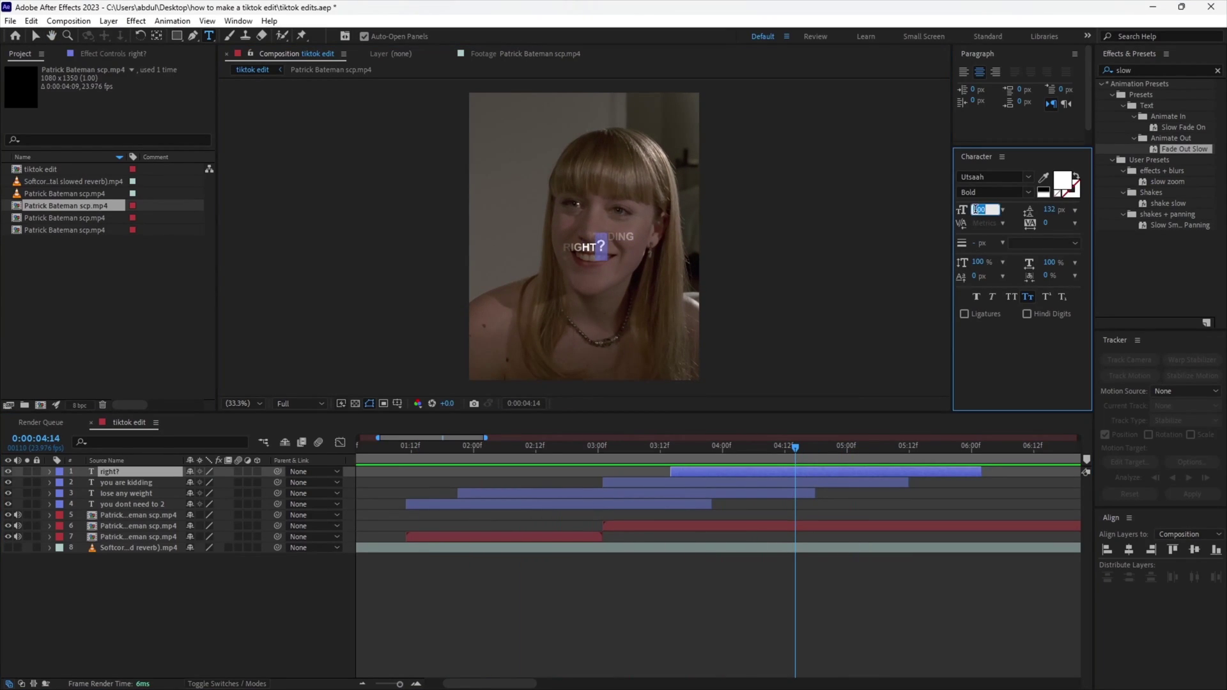
{"action": "type", "text": "80"}
{"action": "key", "text": "Return"}
Duplicate YOU ARE KIDDING at 05:05 and retype it as 'YOU LOOK GREAT...'.
{"action": "left_click", "coordinate": [873, 446]}
{"action": "left_click", "coordinate": [862, 483]}
{"action": "key", "text": "ctrl+d"}
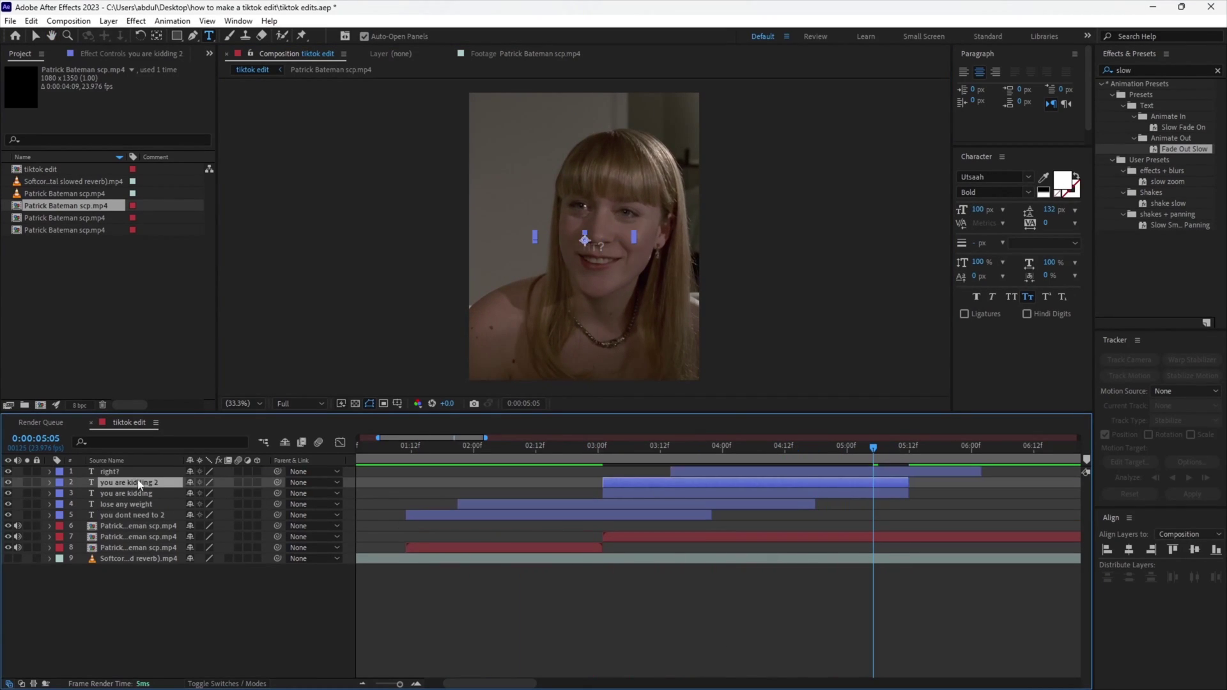
{"action": "key", "text": "bracketleft"}
{"action": "double_click", "coordinate": [892, 471]}
{"action": "type", "text": "you look great..."}
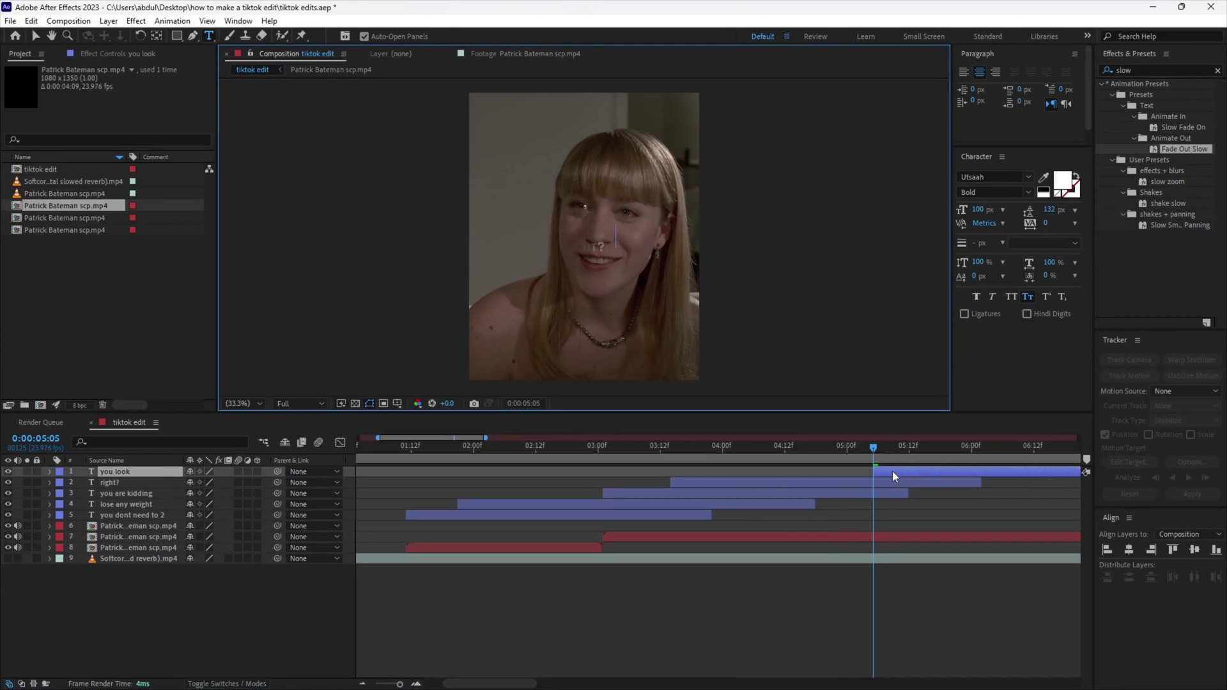
{"action": "key", "text": "space"}
Start a copy at 06:09 for VERY FIT and move YOU LOOK GREAT...'s final fade keyframe earlier.
{"action": "key", "text": "u"}
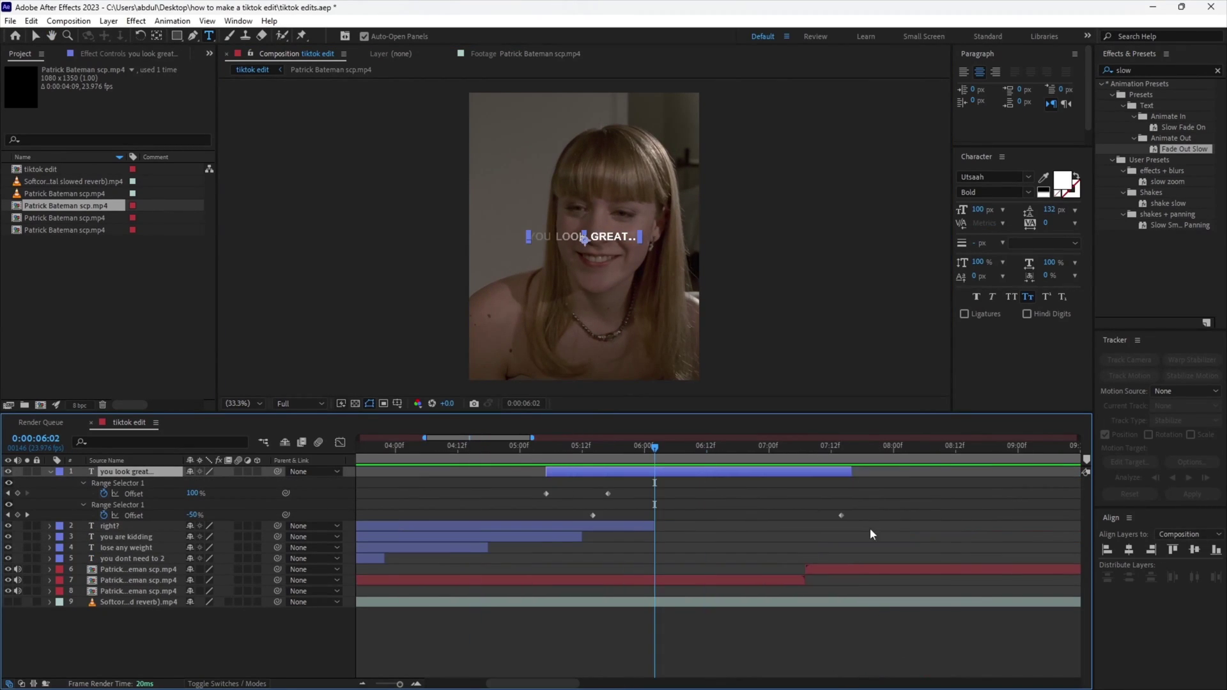
{"action": "left_click", "coordinate": [684, 499]}
{"action": "left_click_drag", "start_coordinate": [424, 446], "coordinate": [690, 447]}
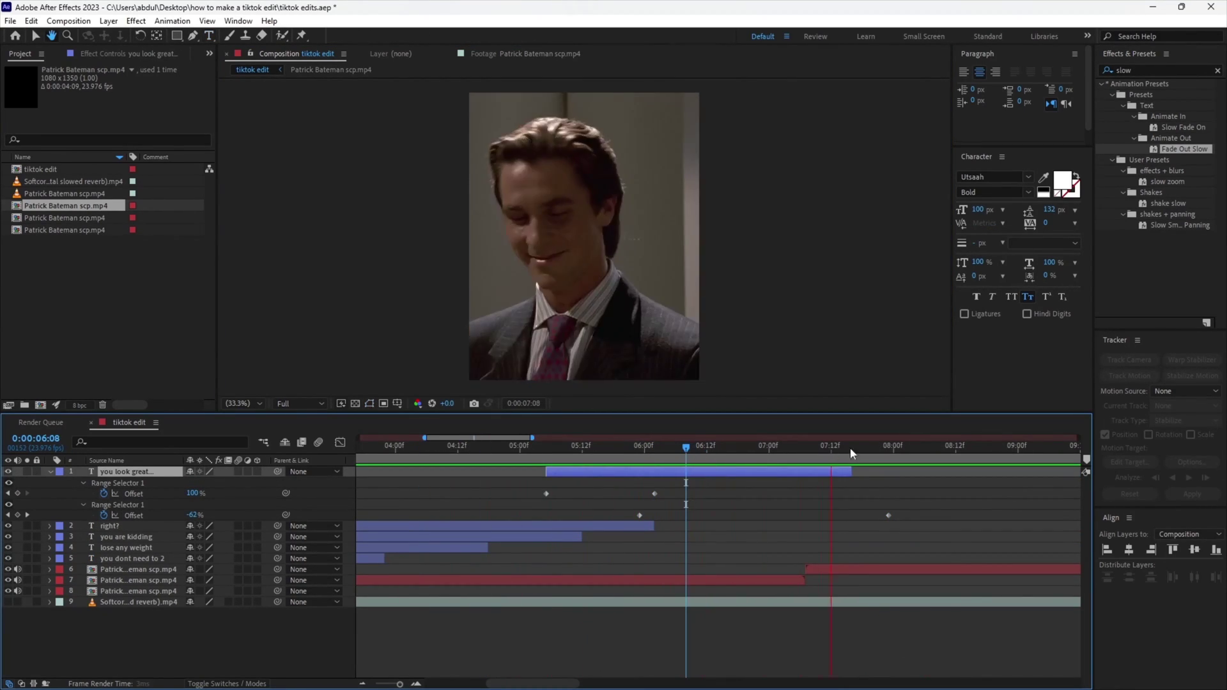
{"action": "key", "text": "ctrl+d"}
{"action": "key", "text": "bracketleft"}
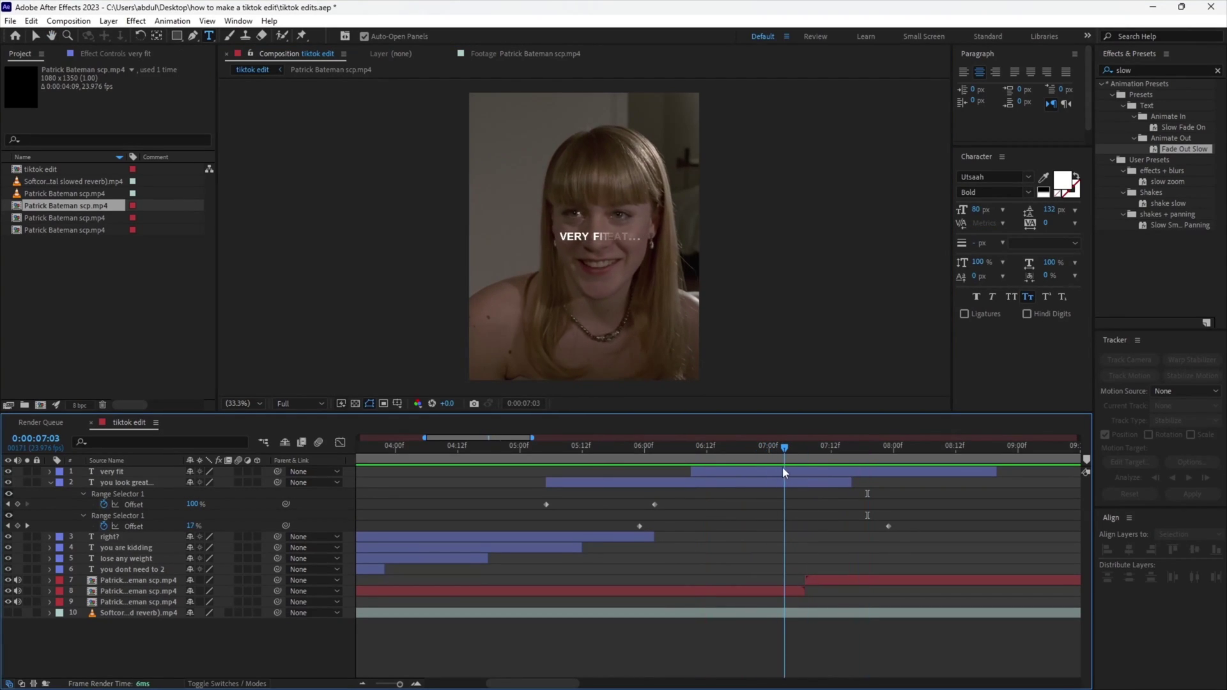
{"action": "left_click", "coordinate": [134, 526]}
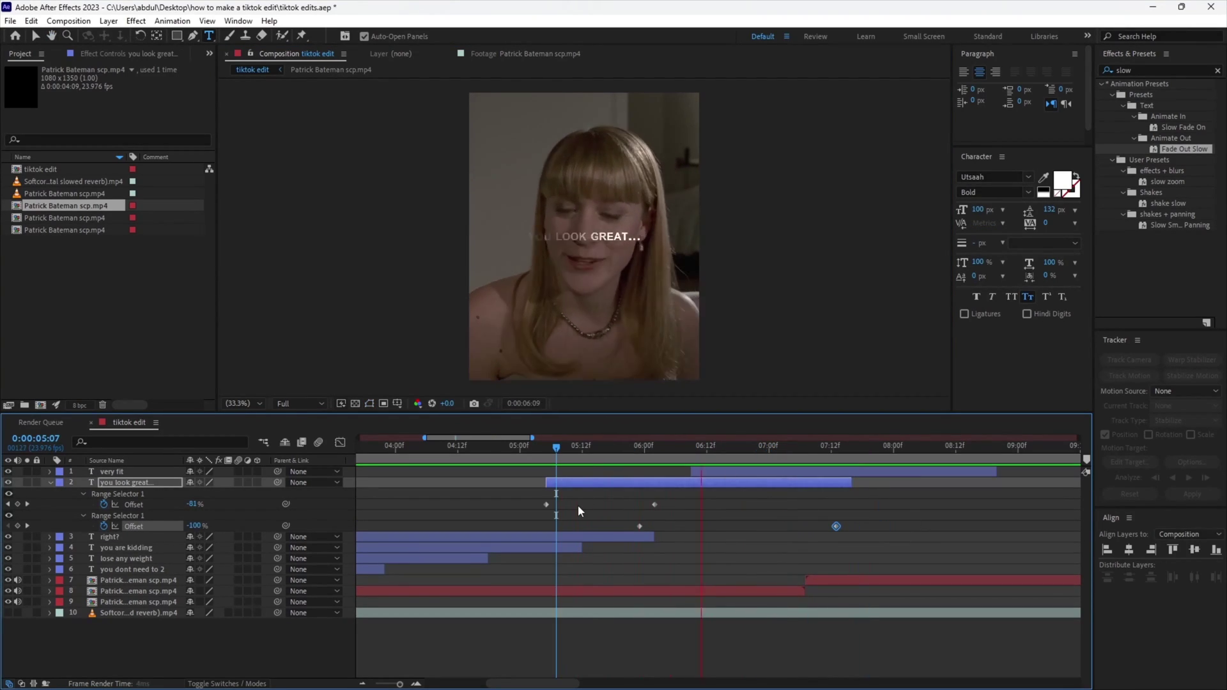
{"action": "left_click_drag", "start_coordinate": [888, 525], "coordinate": [836, 526]}
{"action": "key", "text": "u"}
{"action": "key", "text": "space"}
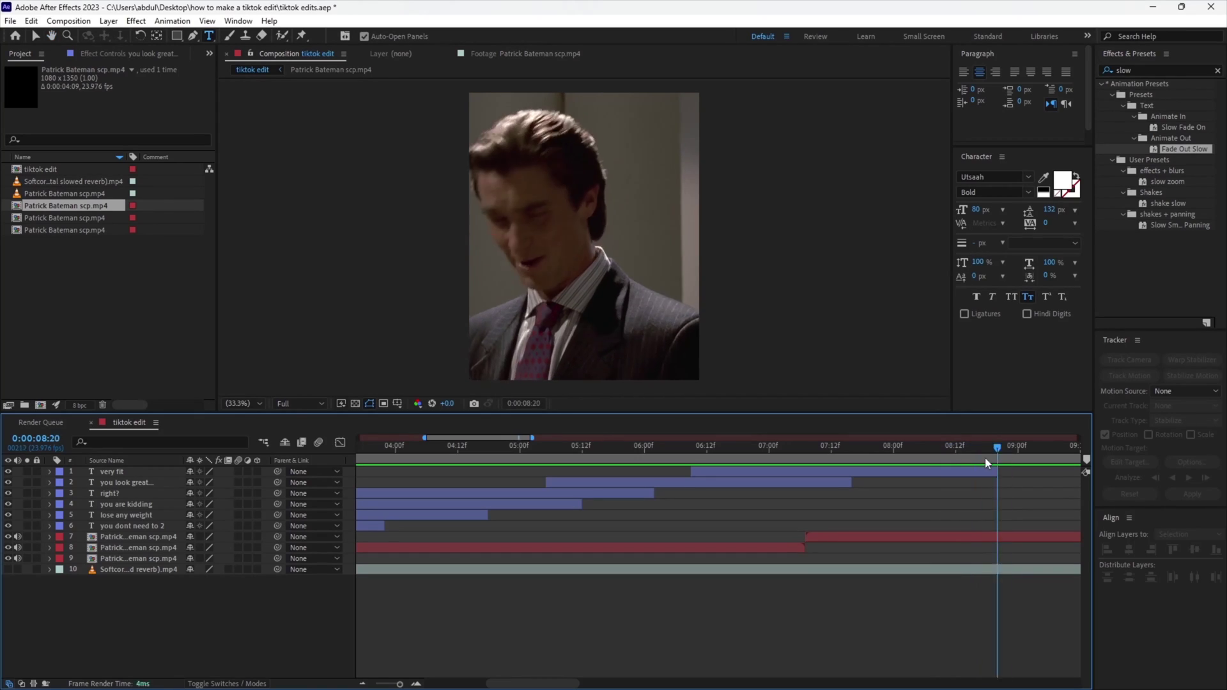
Duplicate VERY FIT into 'YOU CAN ALWAYS BE THINNER' starting at 08:12 and extend its end.
{"action": "left_click", "coordinate": [774, 473]}
{"action": "key", "text": "ctrl+d"}
{"action": "left_click_drag", "start_coordinate": [772, 473], "coordinate": [1000, 472]}
{"action": "left_click_drag", "start_coordinate": [509, 686], "coordinate": [553, 686]}
{"action": "double_click", "coordinate": [800, 473]}
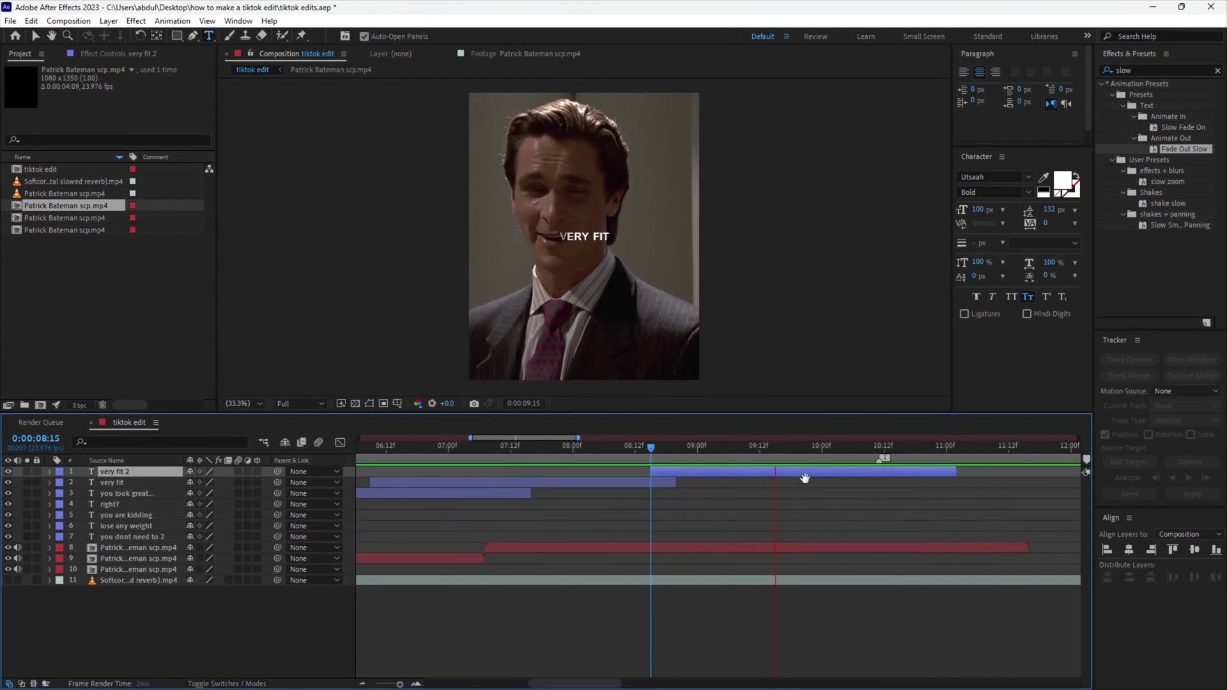
{"action": "type", "text": "you can...ays be thinner"}
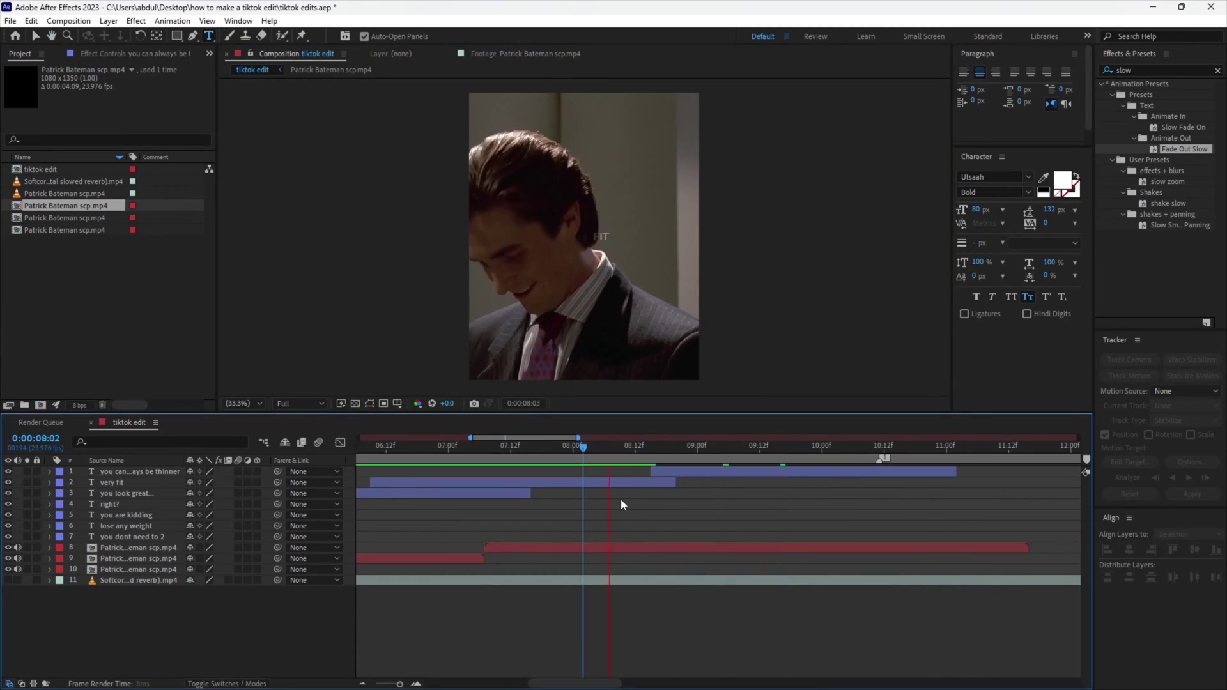
{"action": "left_click_drag", "start_coordinate": [667, 474], "coordinate": [662, 473]}
{"action": "key", "text": "bracketleft"}
{"action": "key", "text": "u"}
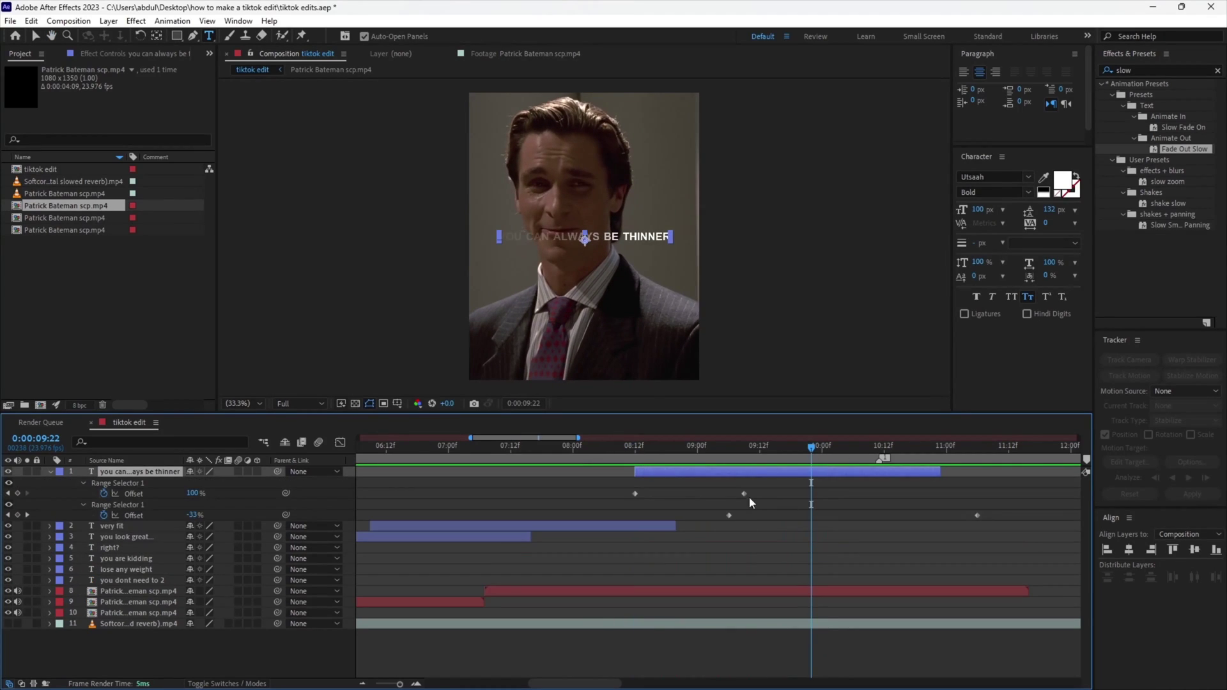
{"action": "left_click_drag", "start_coordinate": [940, 472], "coordinate": [1044, 472]}
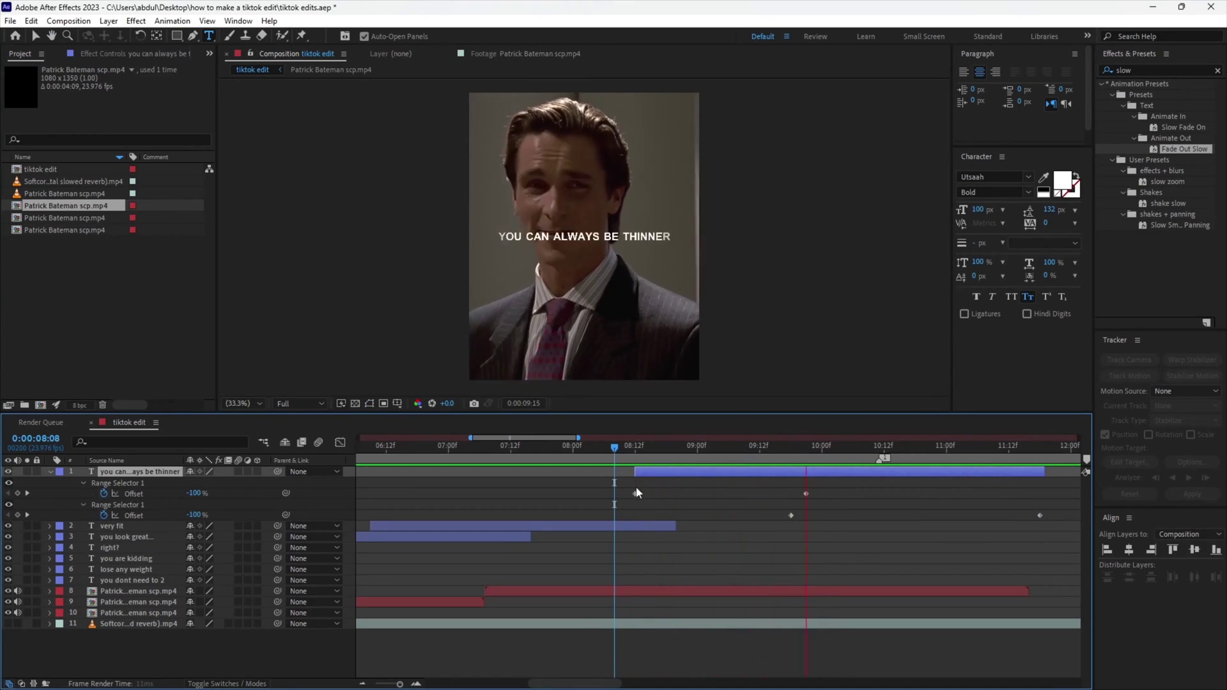
{"action": "left_click_drag", "start_coordinate": [616, 445], "coordinate": [879, 446]}
{"action": "key", "text": "u"}
Add a horizontally centred 'LOOK BETTER' caption at 100 px and delete its earlier half.
{"action": "left_click", "coordinate": [565, 259]}
{"action": "type", "text": "look"}
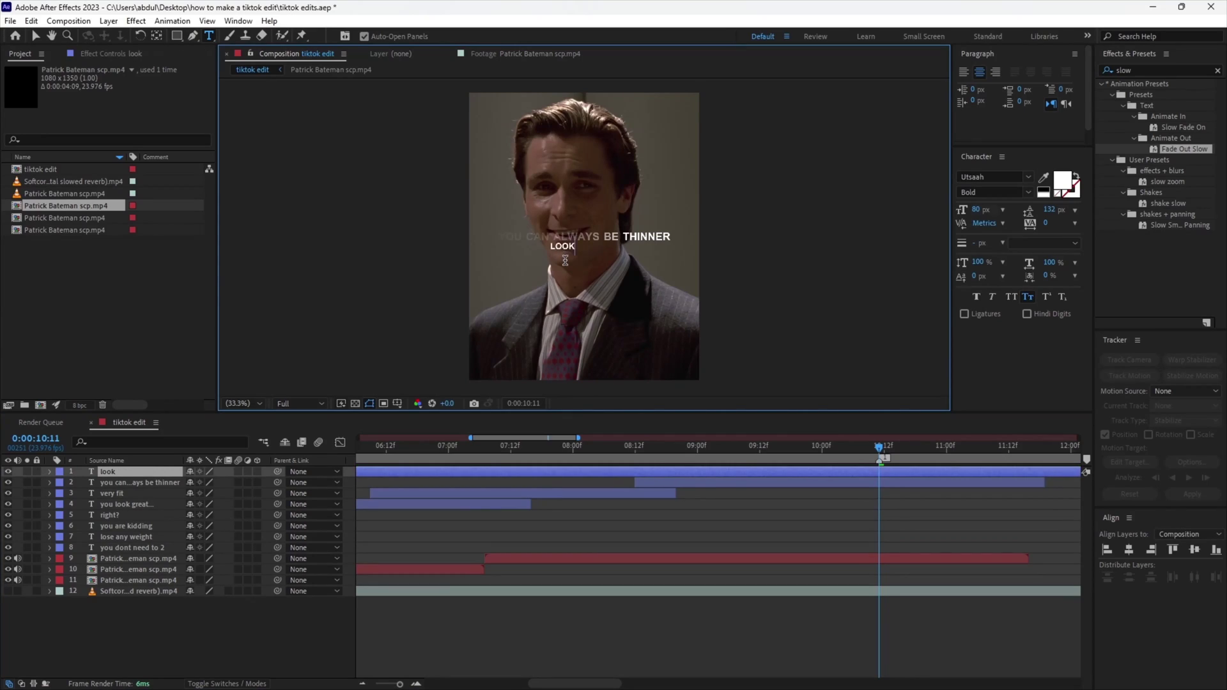
{"action": "type", "text": "100"}
{"action": "left_click", "coordinate": [808, 535]}
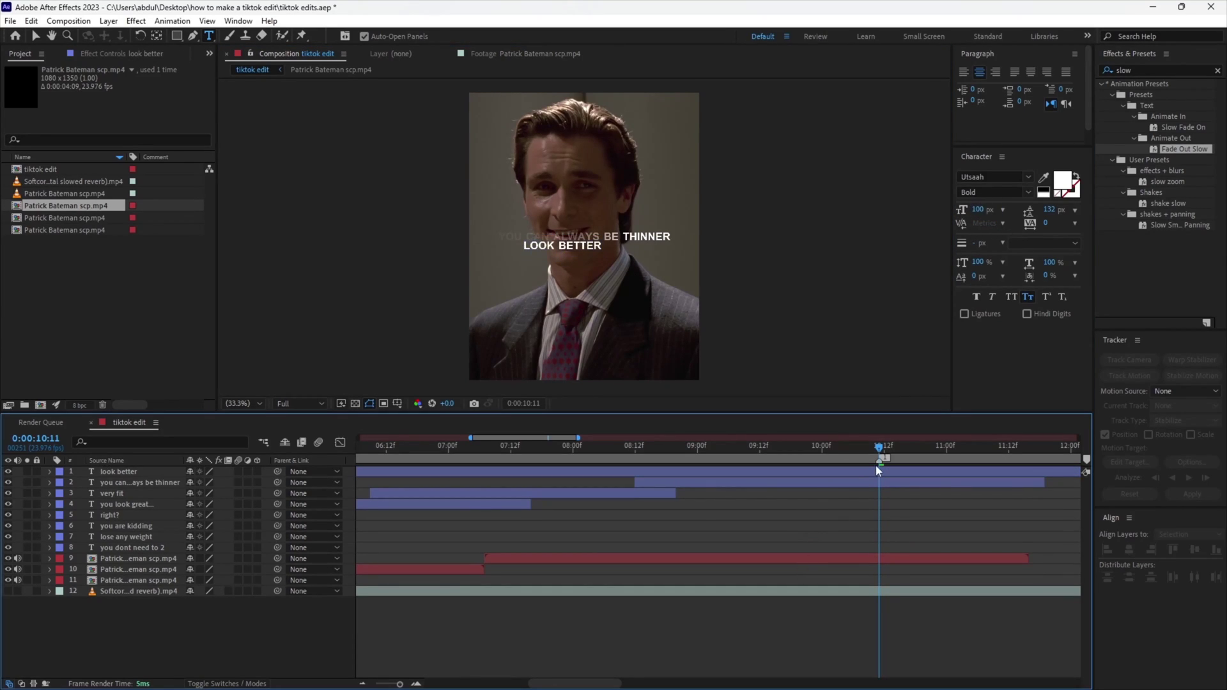
{"action": "left_click", "coordinate": [923, 473]}
{"action": "left_click", "coordinate": [1126, 551]}
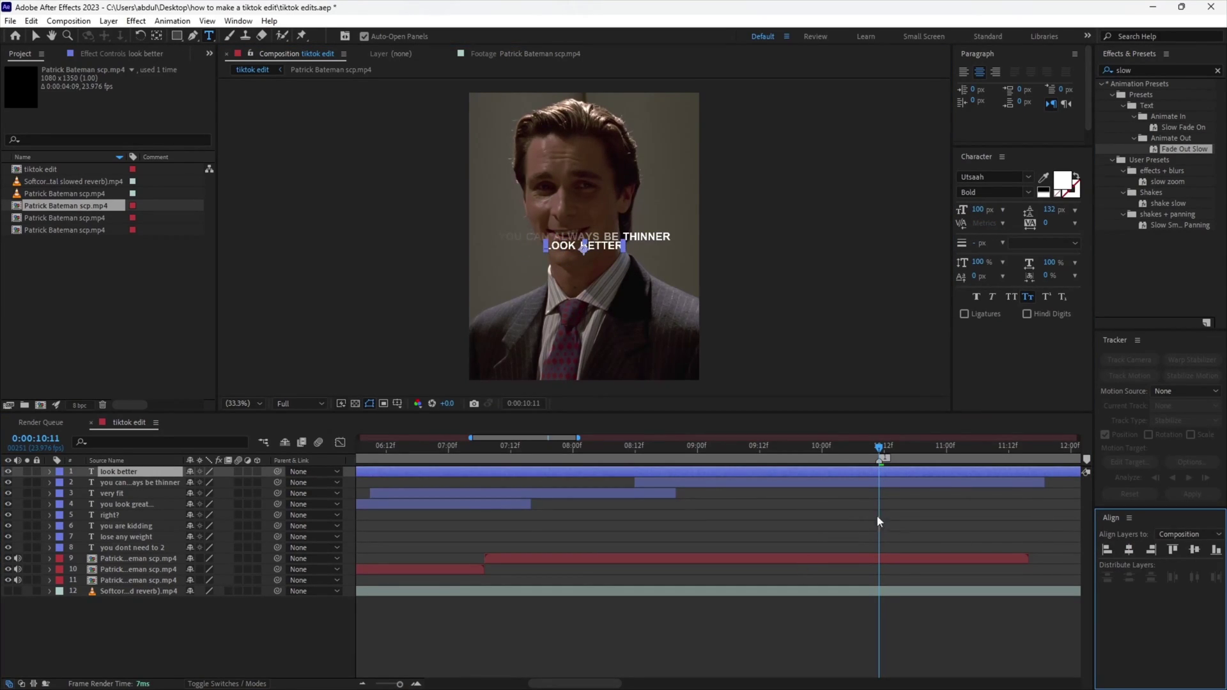
{"action": "key", "text": "ctrl+shift+d"}
{"action": "left_click", "coordinate": [863, 483]}
{"action": "key", "text": "Delete"}
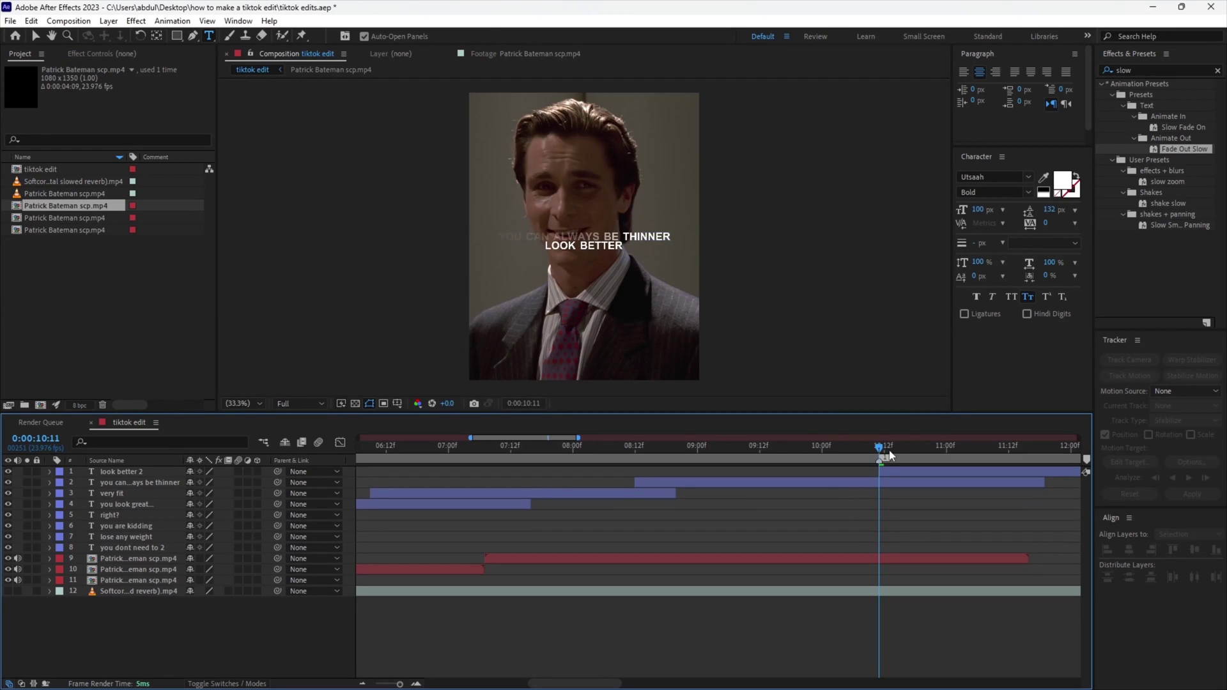
Cut LOOK BETTER off at 11:16 and trim its start to 10:20.
{"action": "left_click", "coordinate": [1028, 461]}
{"action": "key", "text": "ctrl+shift+d"}
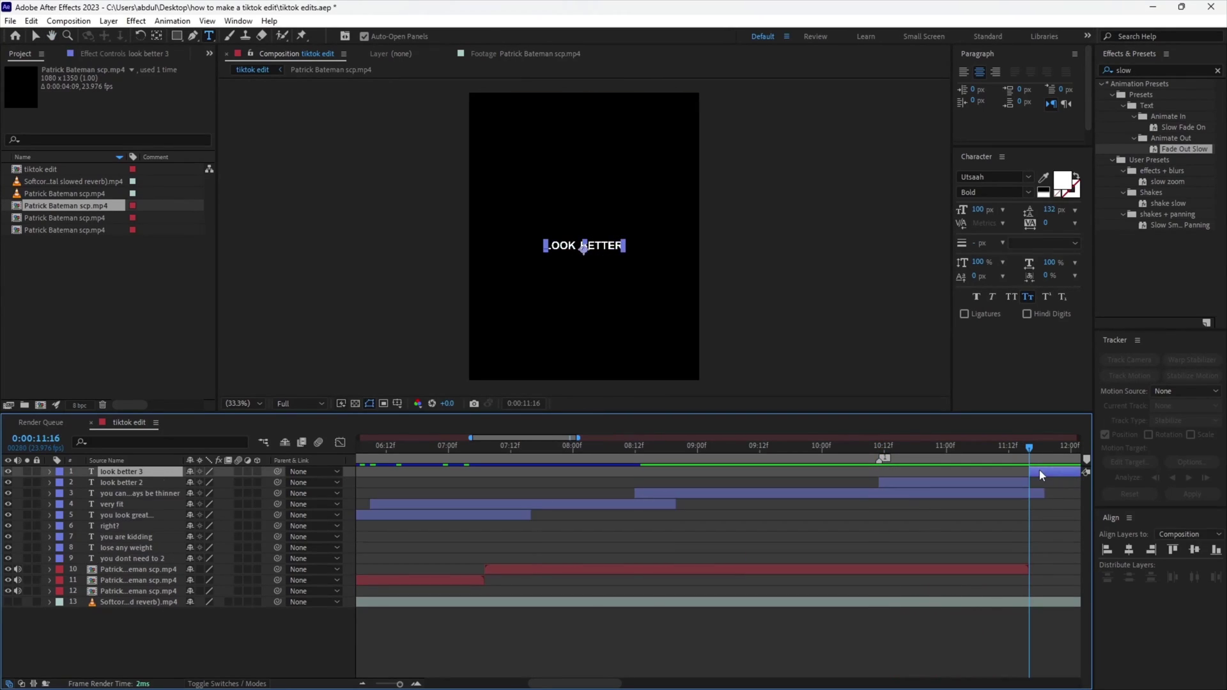
{"action": "key", "text": "Delete"}
{"action": "key", "text": "j"}
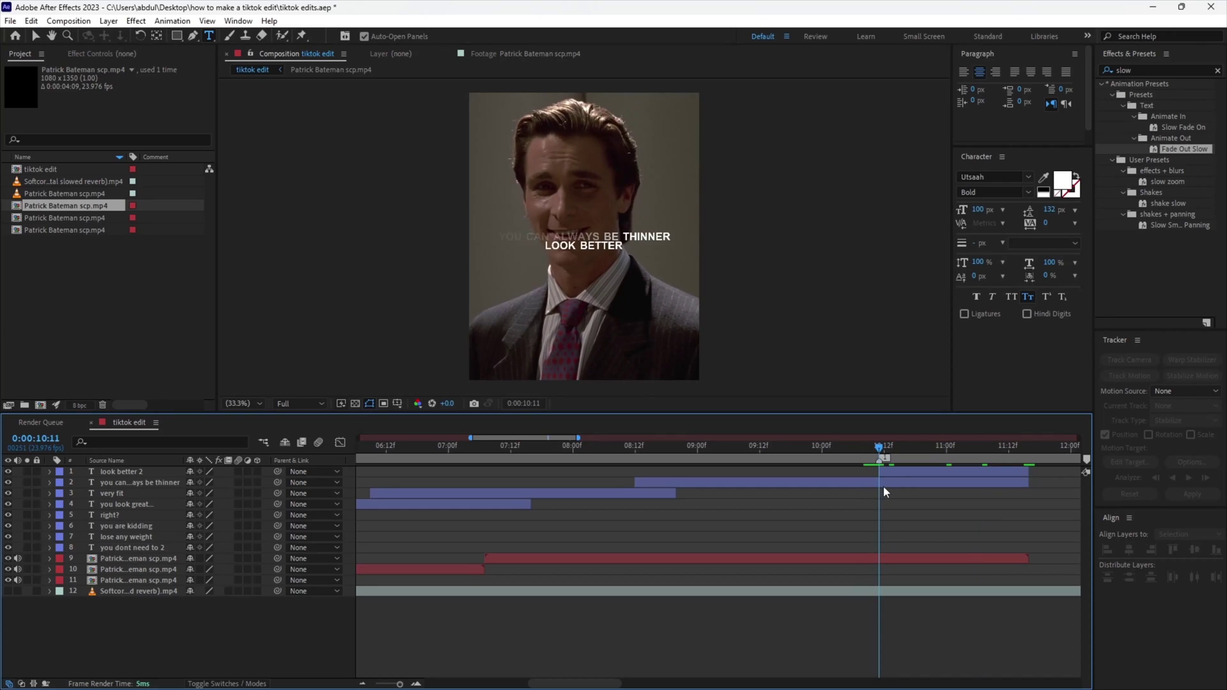
{"action": "left_click", "coordinate": [897, 472]}
{"action": "left_click", "coordinate": [926, 455]}
{"action": "left_click_drag", "start_coordinate": [880, 472], "coordinate": [909, 477]}
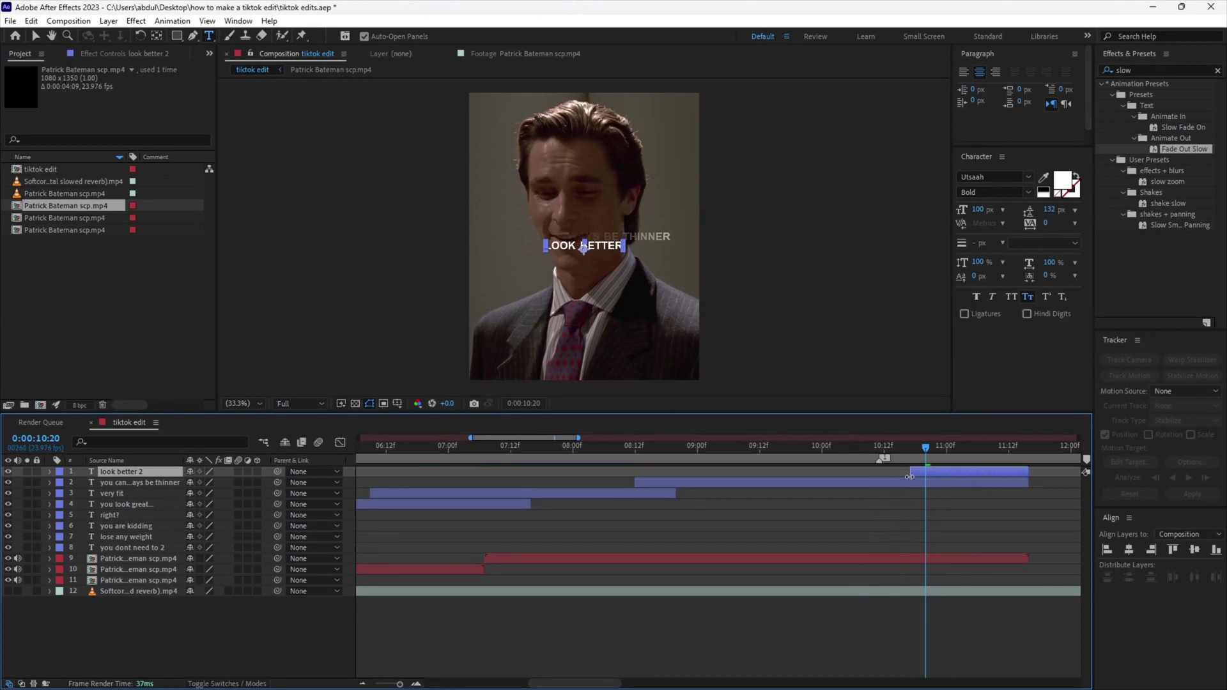
{"action": "left_click", "coordinate": [1144, 69]}
{"action": "type", "text": "fad"}
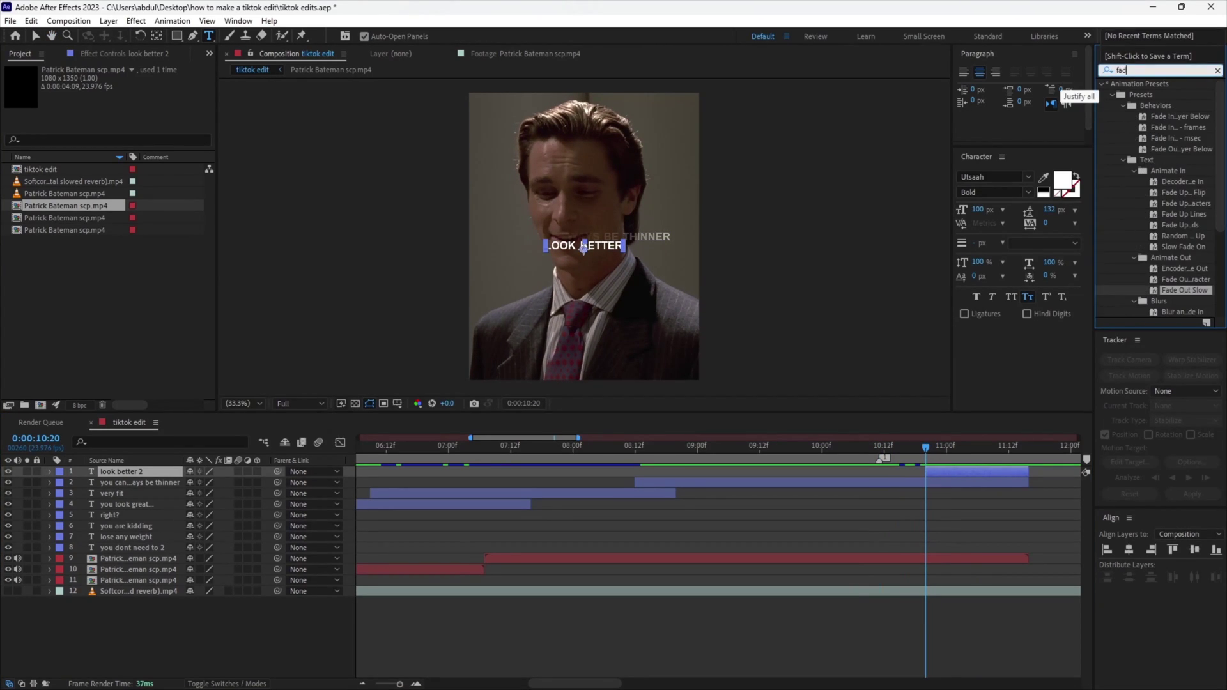
{"action": "type", "text": "e up"}
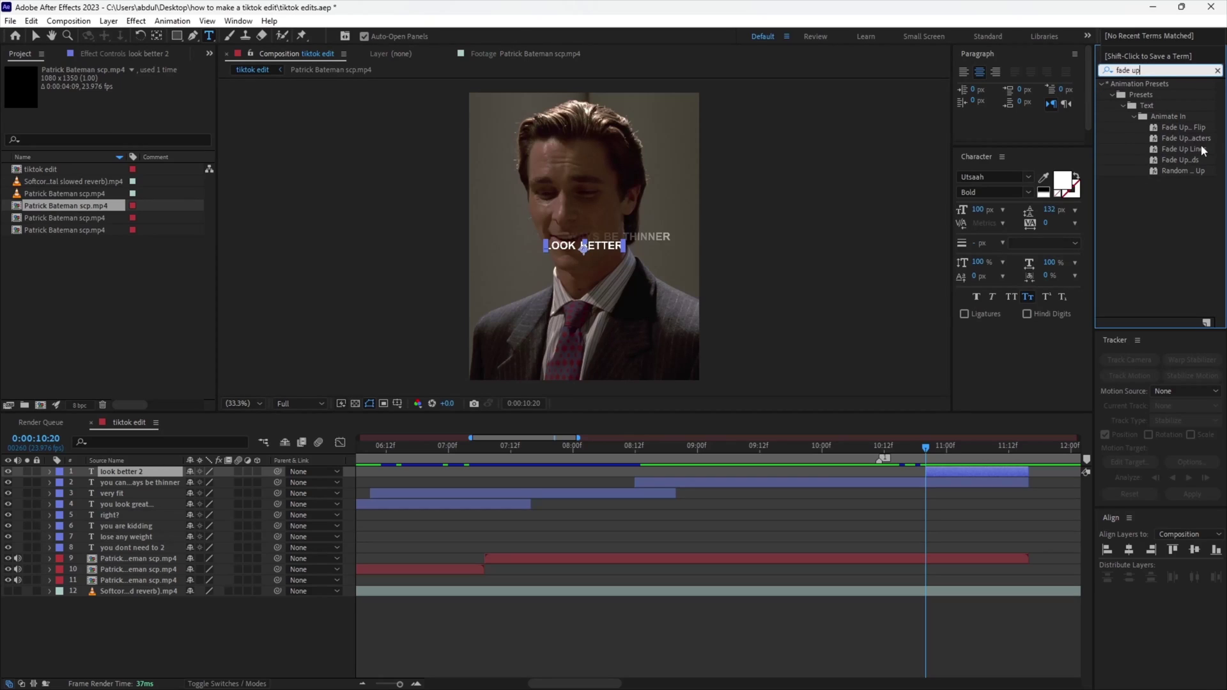
Apply the Fade Up preset to LOOK BETTER, pull its last Start keyframe to 12:00, and preview.
{"action": "left_click", "coordinate": [1133, 187]}
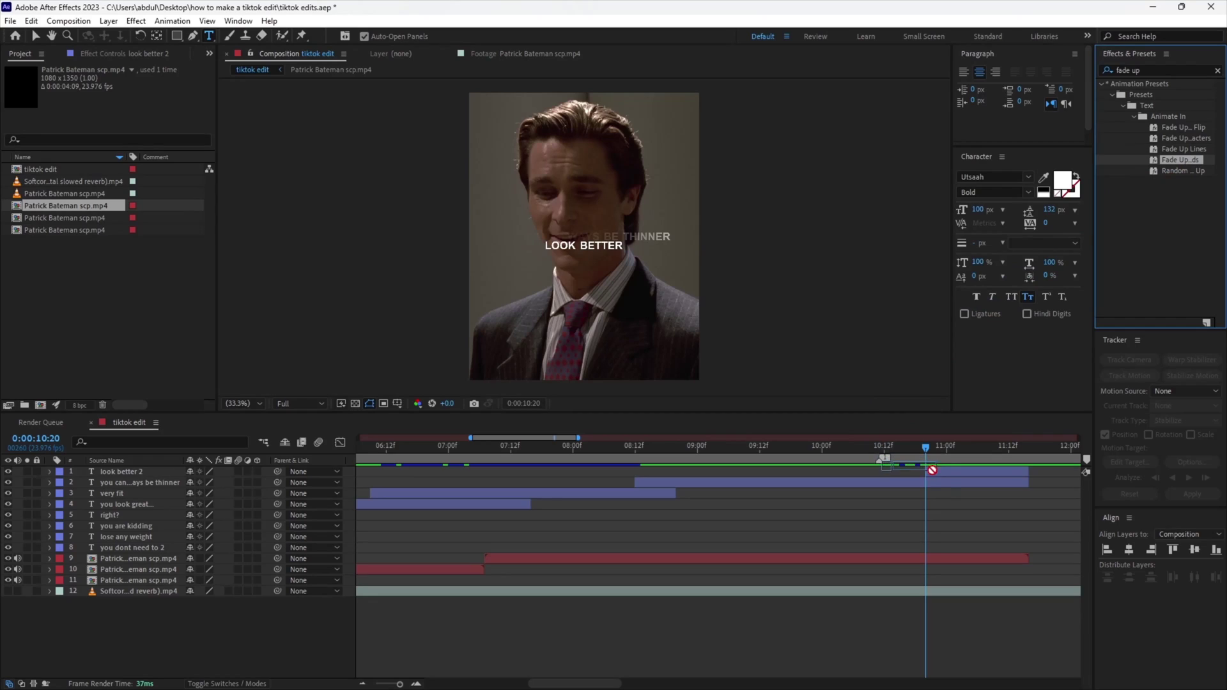
{"action": "left_click_drag", "start_coordinate": [1201, 159], "coordinate": [946, 474]}
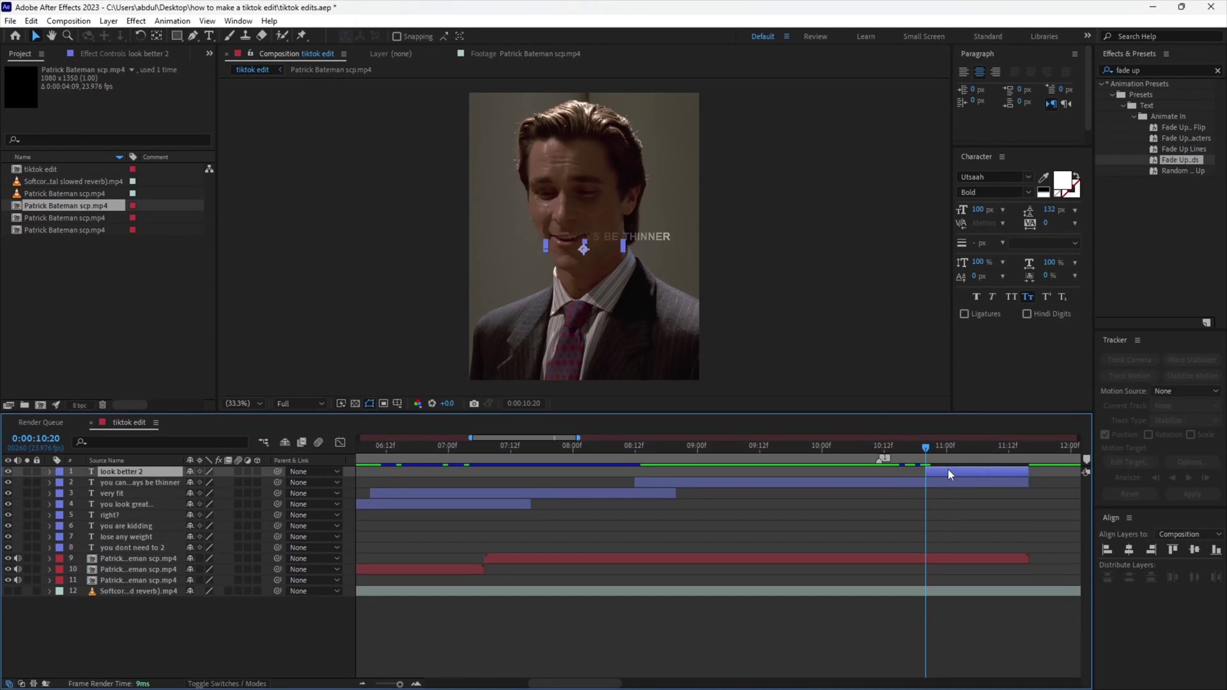
{"action": "key", "text": "u"}
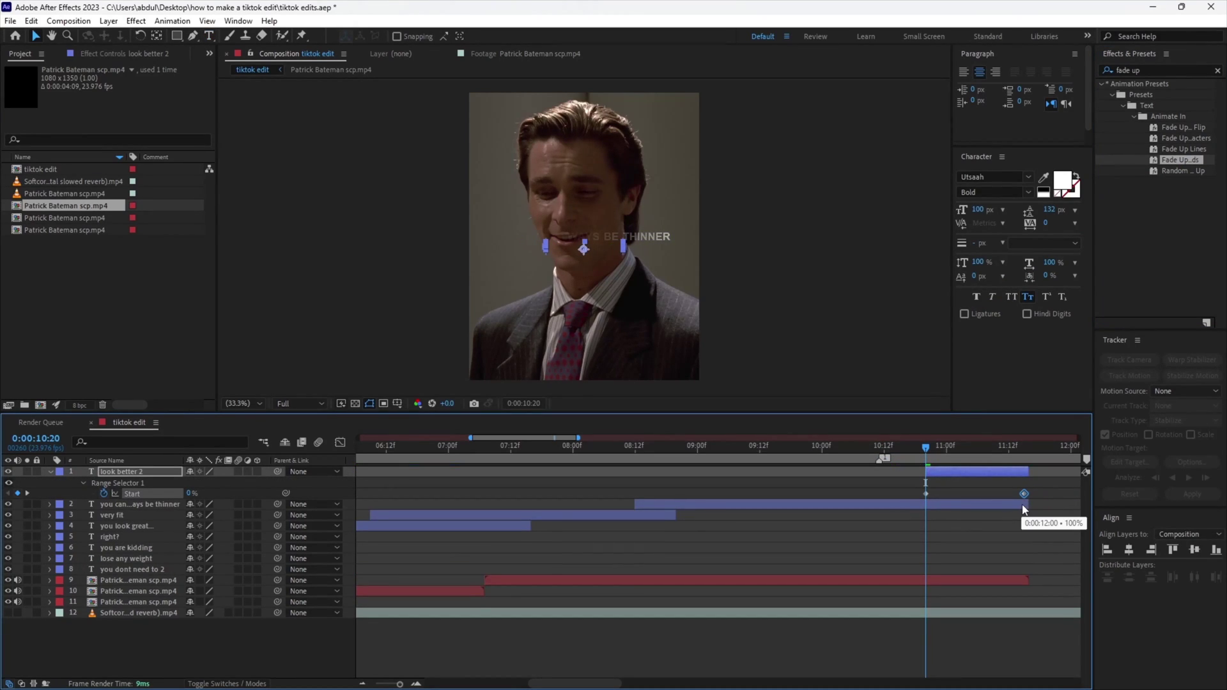
{"action": "left_click_drag", "start_coordinate": [1026, 508], "coordinate": [1025, 506]}
{"action": "key", "text": "space"}
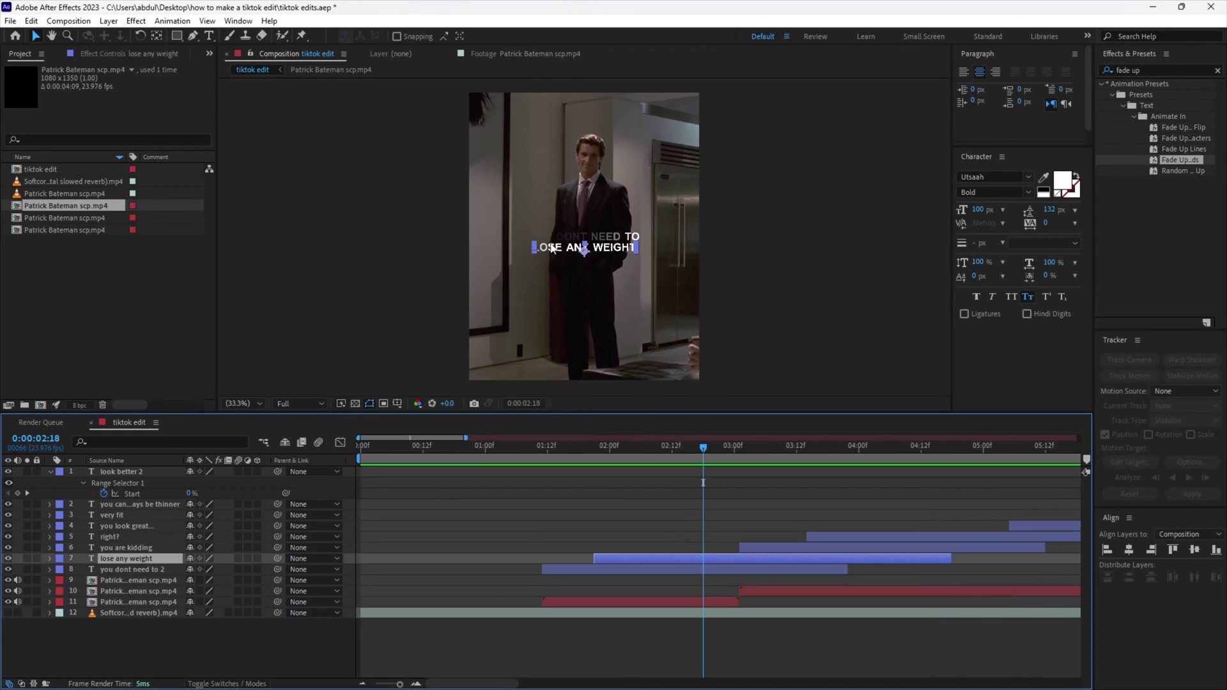
Colour the caption text red, then select all eight caption layers and pre-compose them.
{"action": "double_click", "coordinate": [732, 561]}
{"action": "left_click", "coordinate": [1063, 182]}
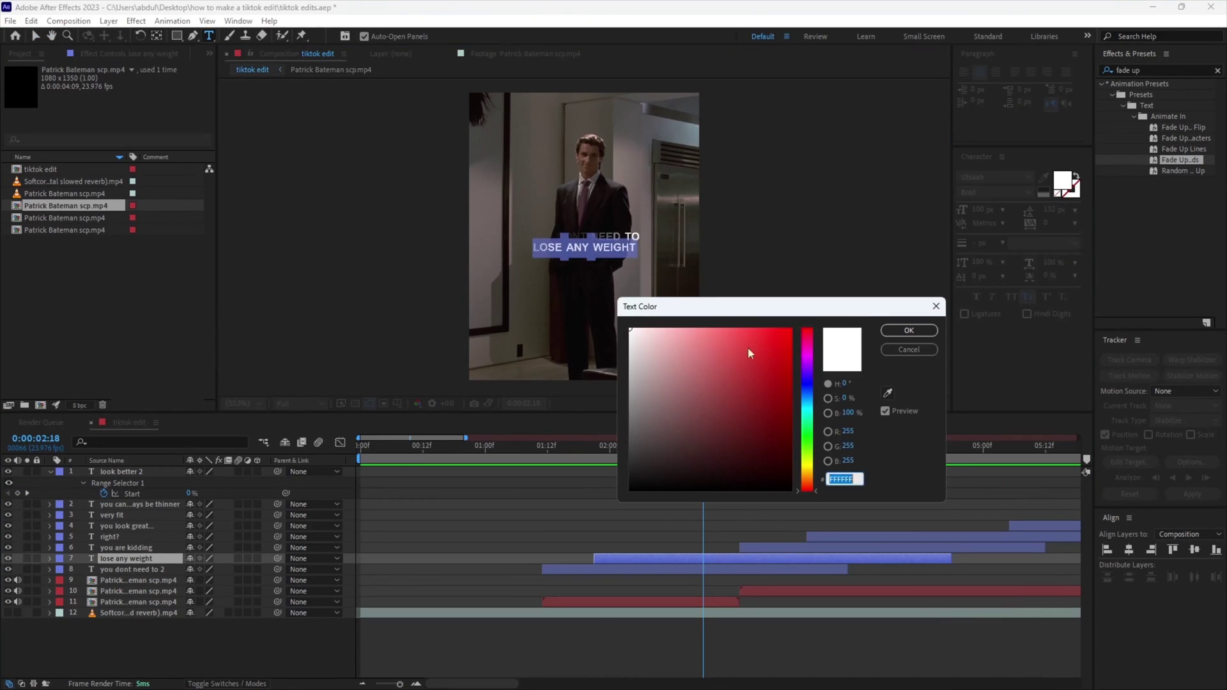
{"action": "left_click", "coordinate": [791, 325]}
{"action": "left_click", "coordinate": [903, 331]}
{"action": "left_click", "coordinate": [810, 622]}
{"action": "key", "text": "space"}
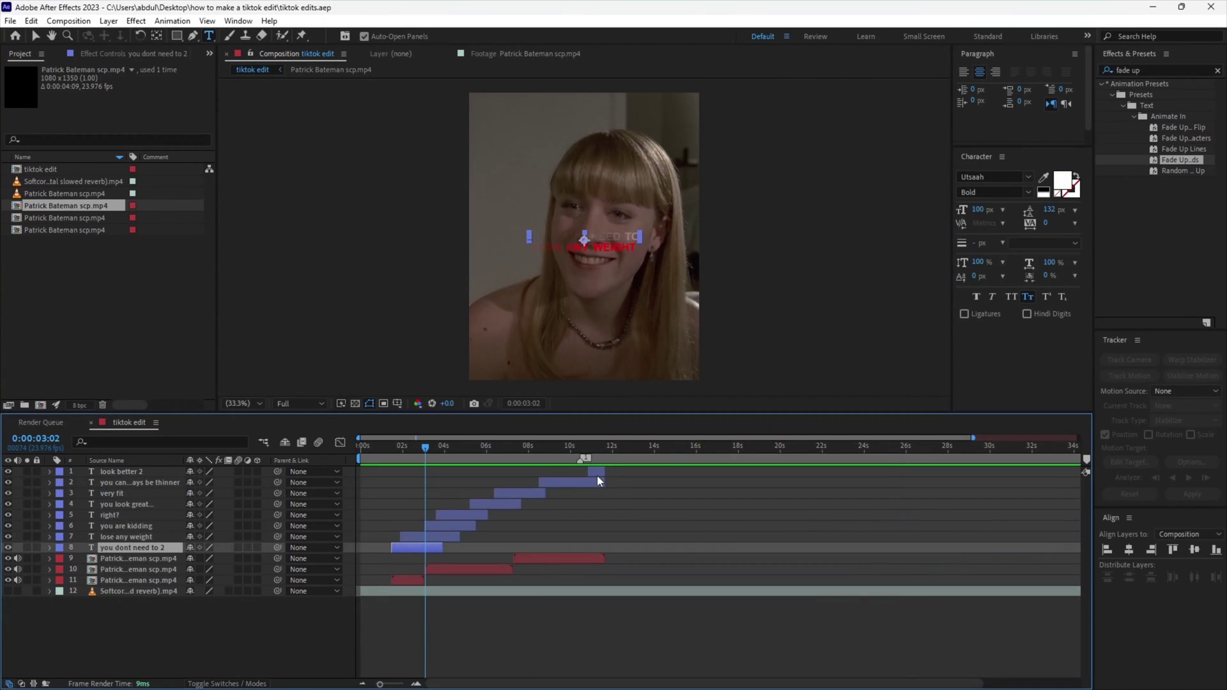
{"action": "left_click", "coordinate": [597, 475], "text": "shift"}
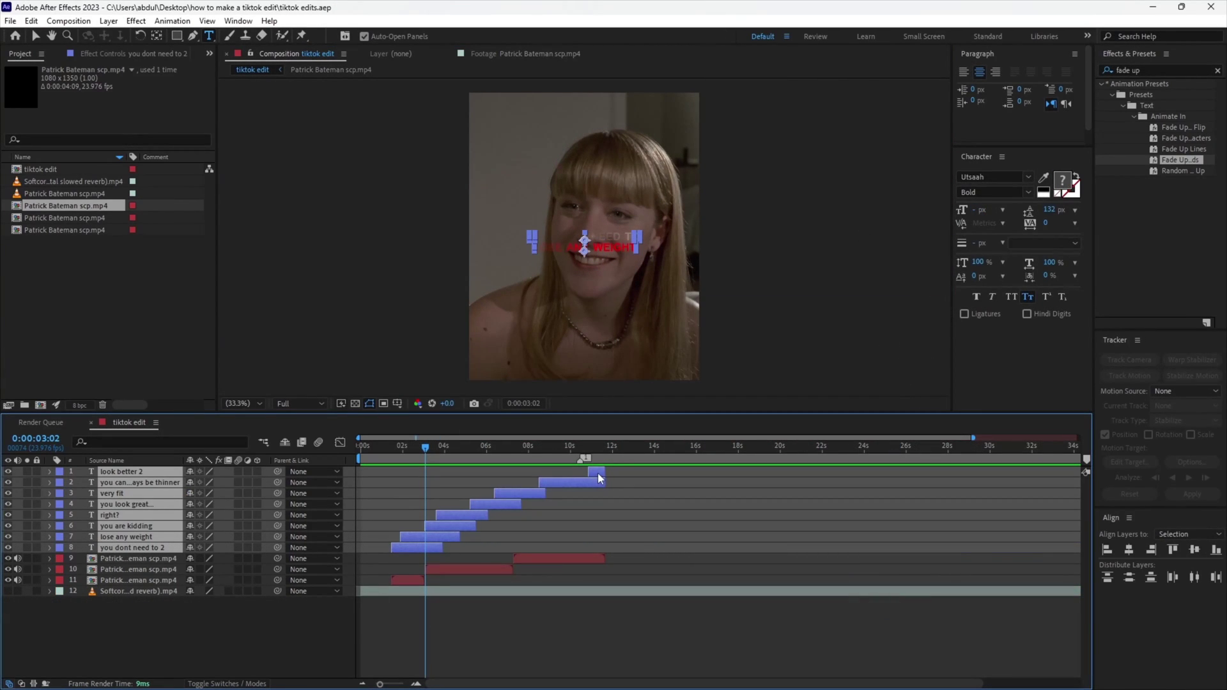
{"action": "key", "text": "ctrl+shift+c"}
{"action": "type", "text": "text layer"}
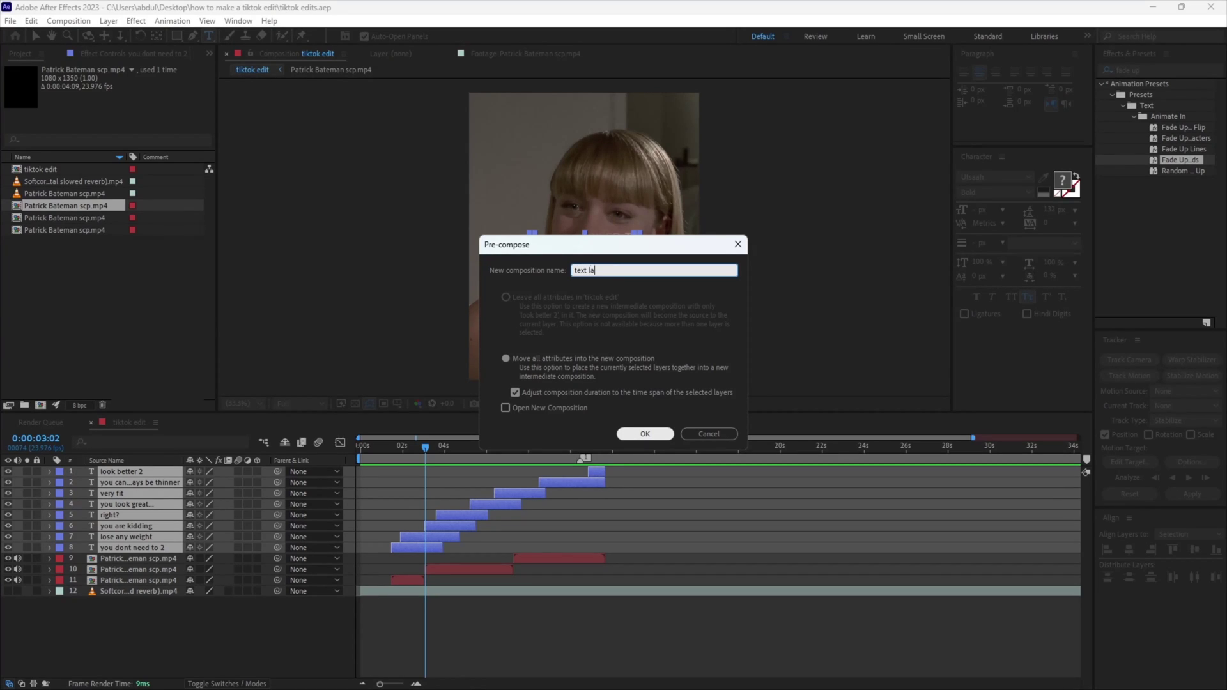
Name the caption precomp 'text layer', apply the glow and shadow preset to it, and enable the song's audio.
{"action": "key", "text": "Return"}
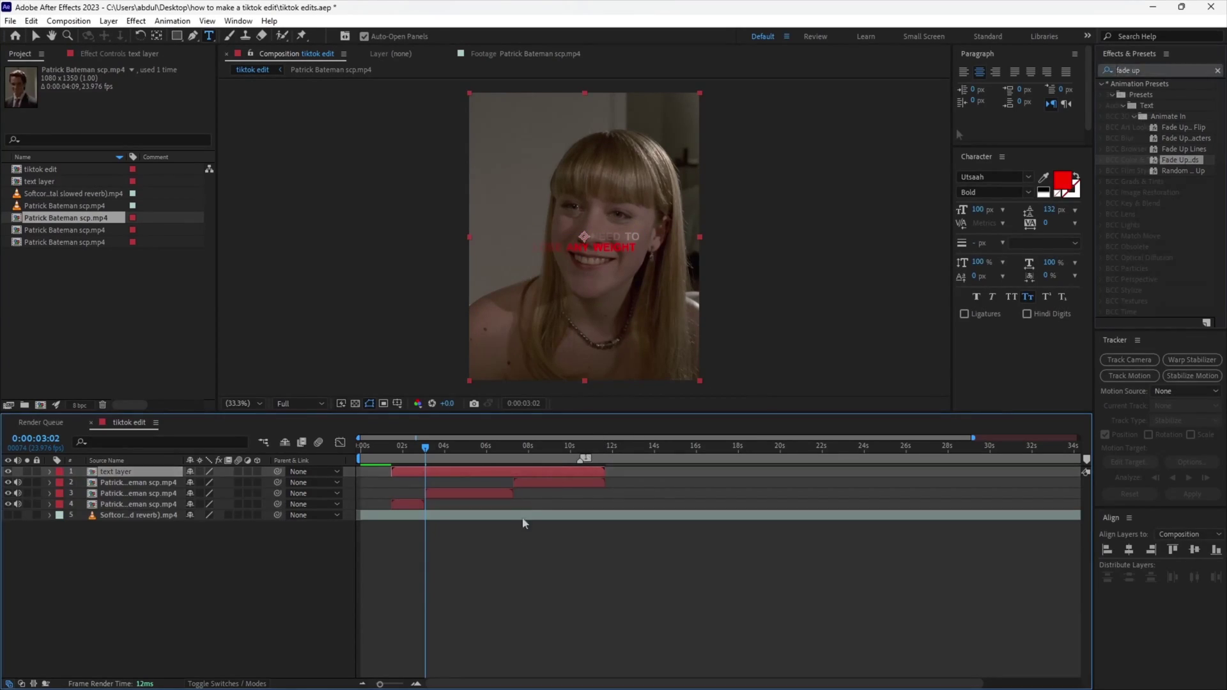
{"action": "type", "text": "glow and"}
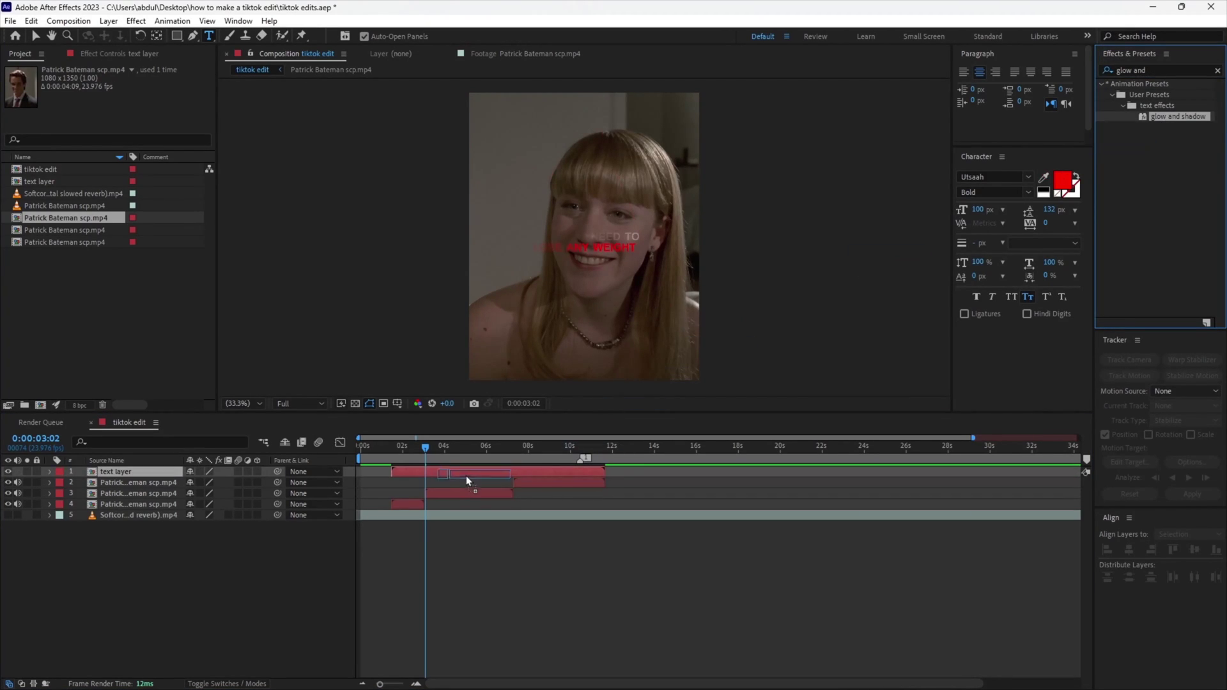
{"action": "left_click_drag", "start_coordinate": [1179, 117], "coordinate": [452, 471]}
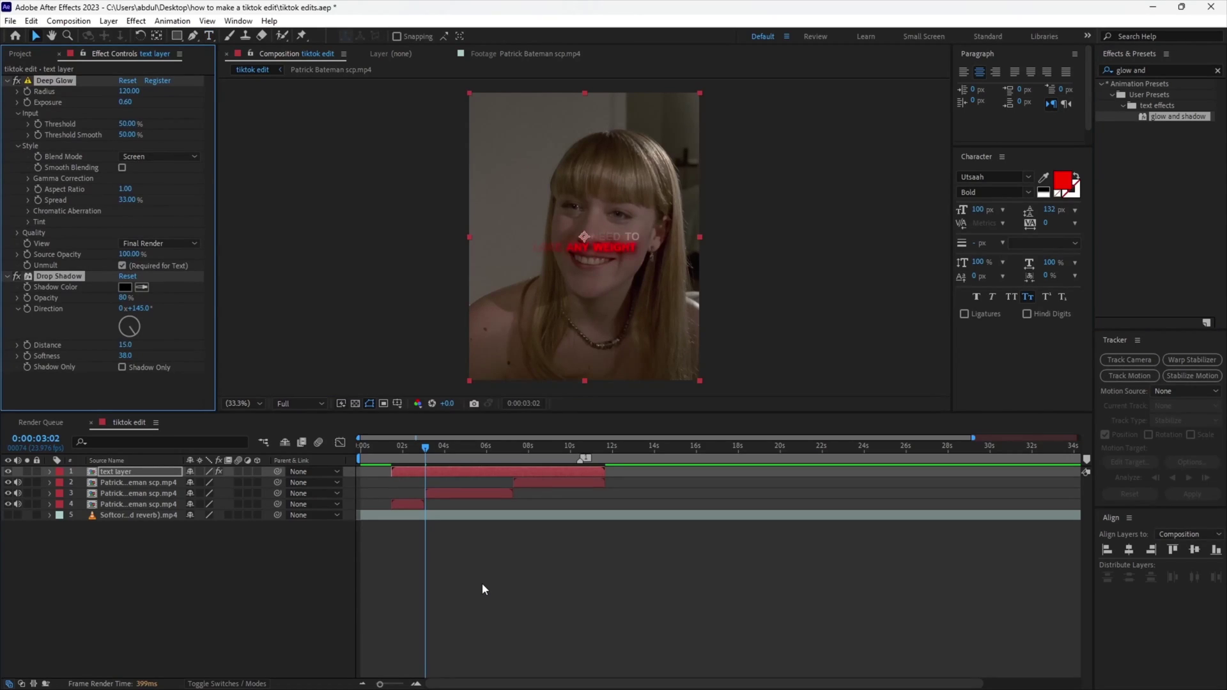
{"action": "key", "text": "v"}
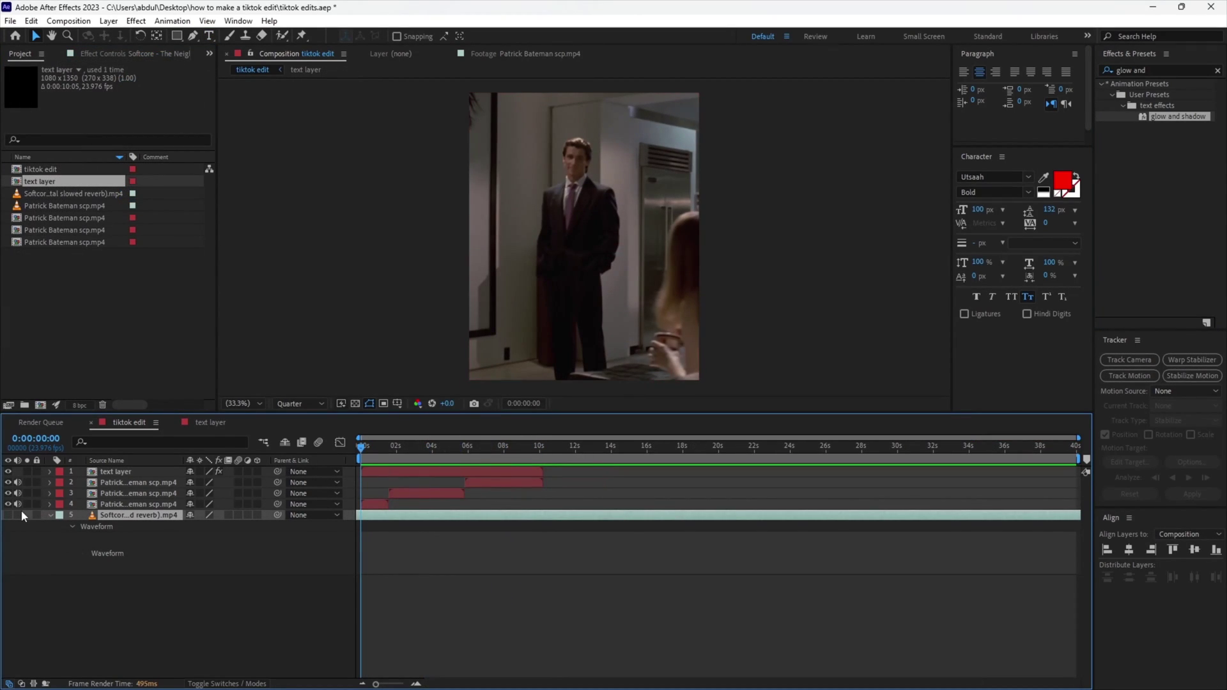
{"action": "left_click", "coordinate": [19, 514]}
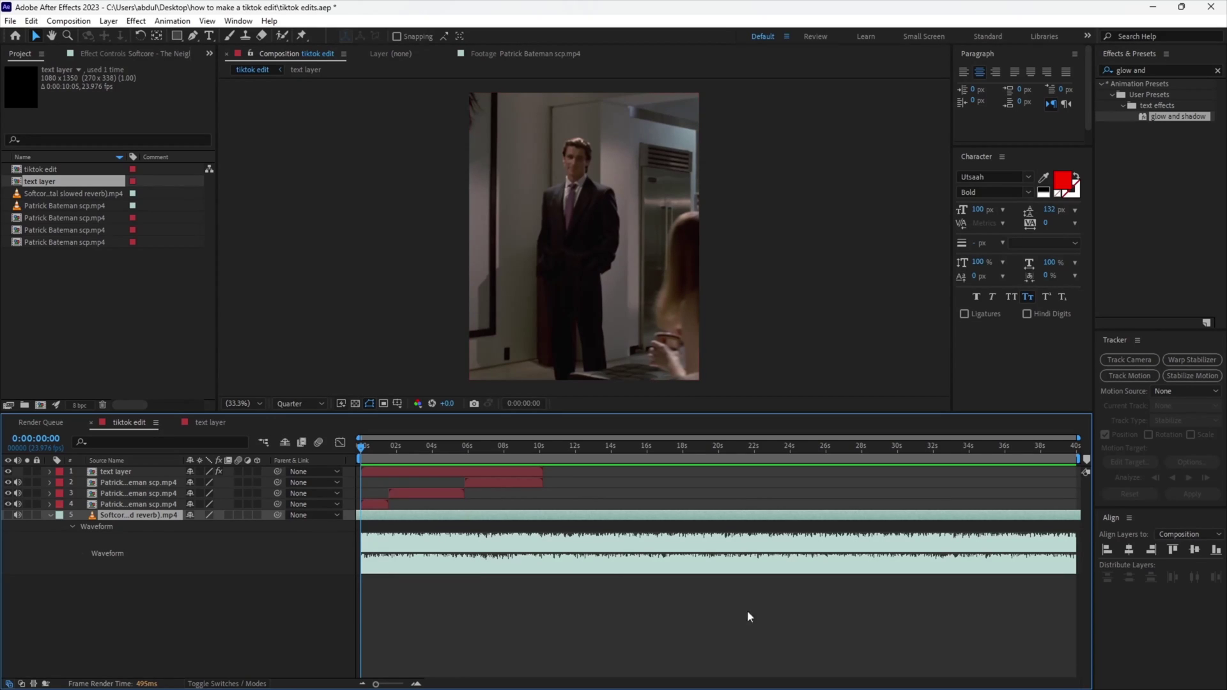
Preview the song with audio and mark the first beats from about 9 s to 11:11.
{"action": "key", "text": "space"}
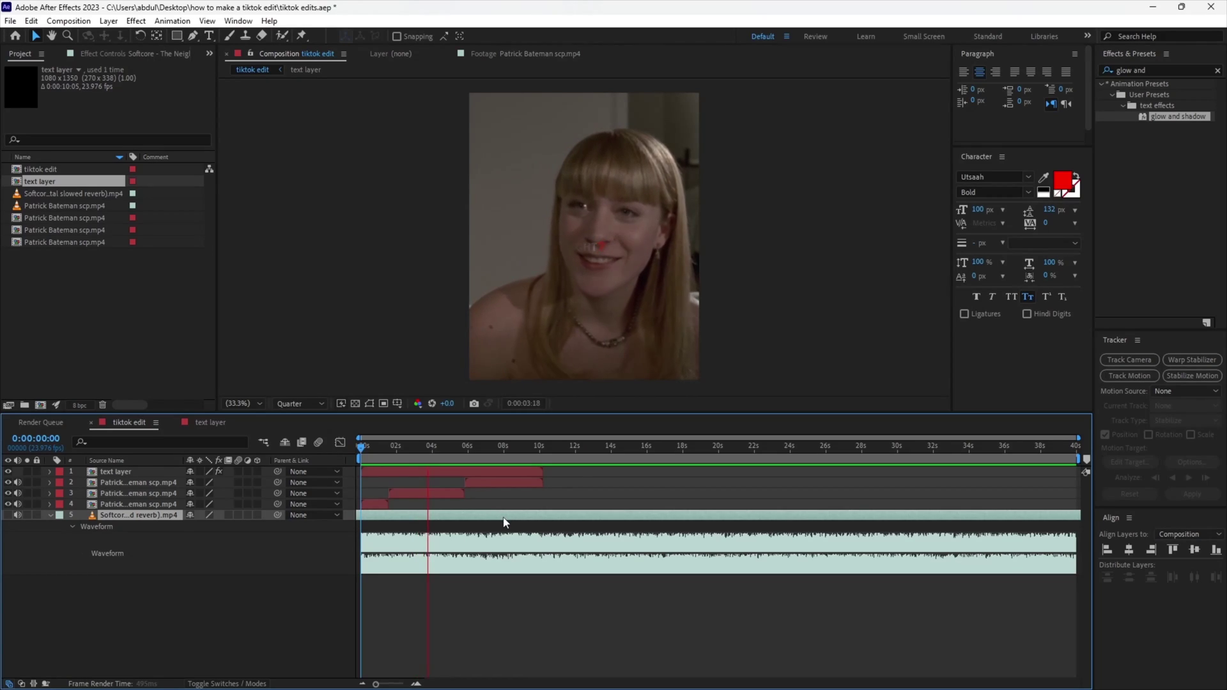
{"action": "key", "text": "space"}
{"action": "key", "text": "equal"}
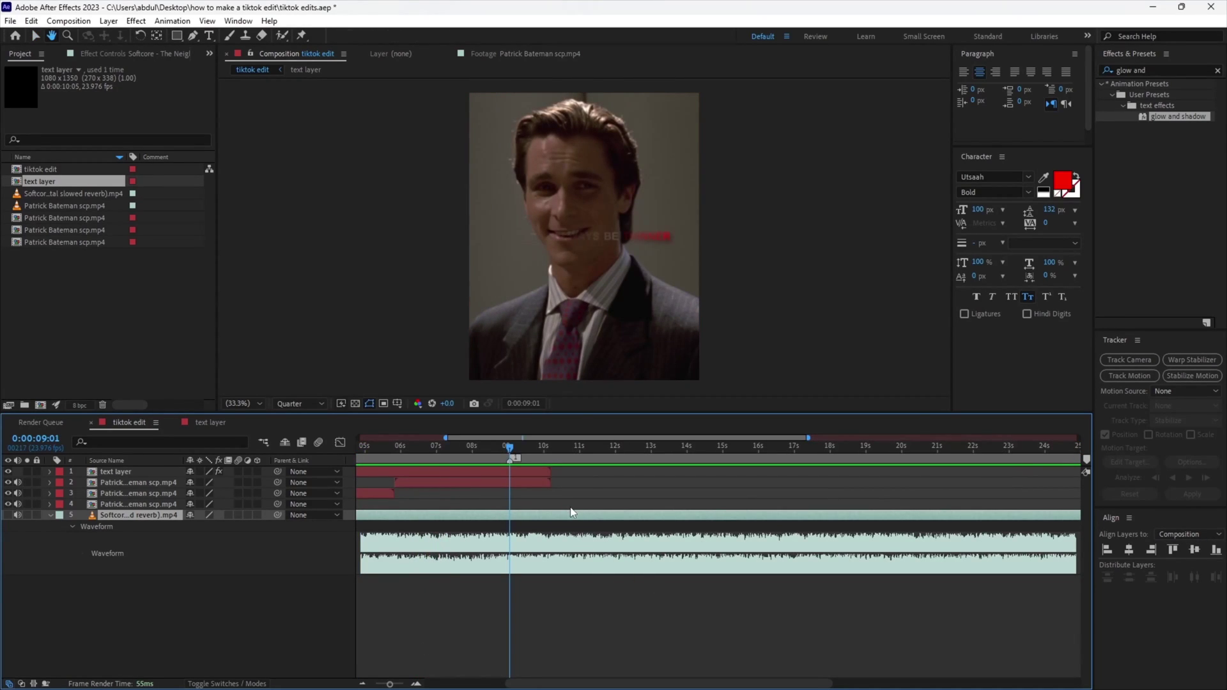
{"action": "key", "text": "space"}
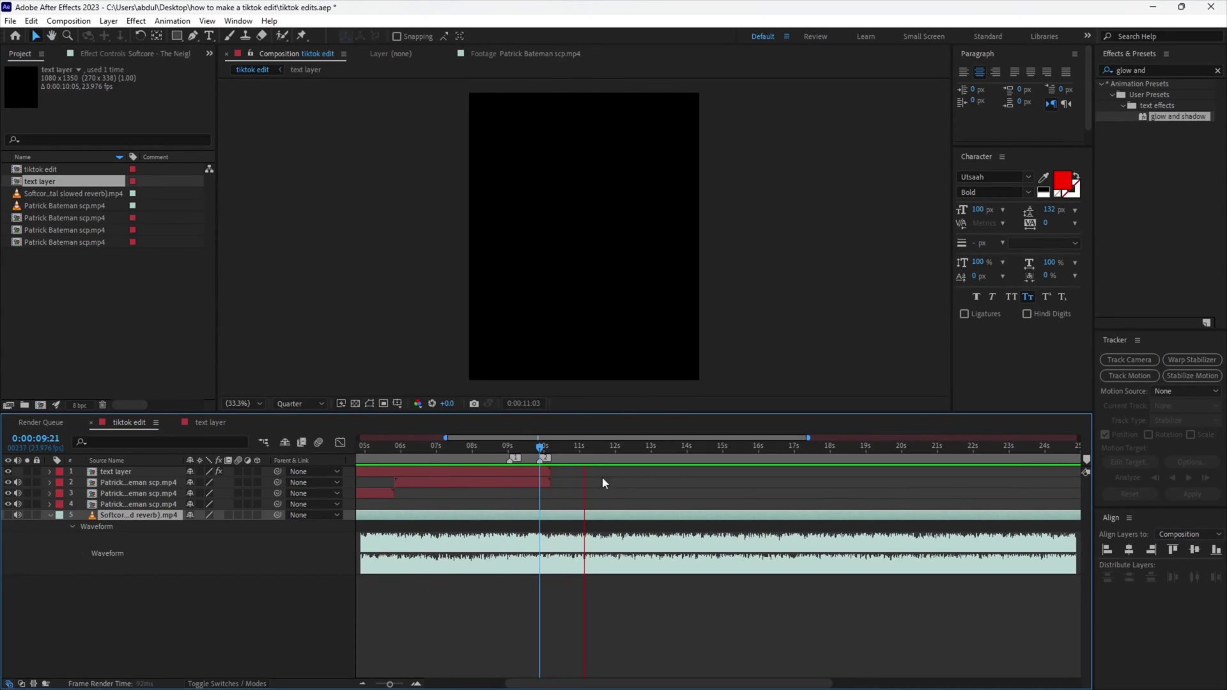
{"action": "left_click", "coordinate": [1087, 459]}
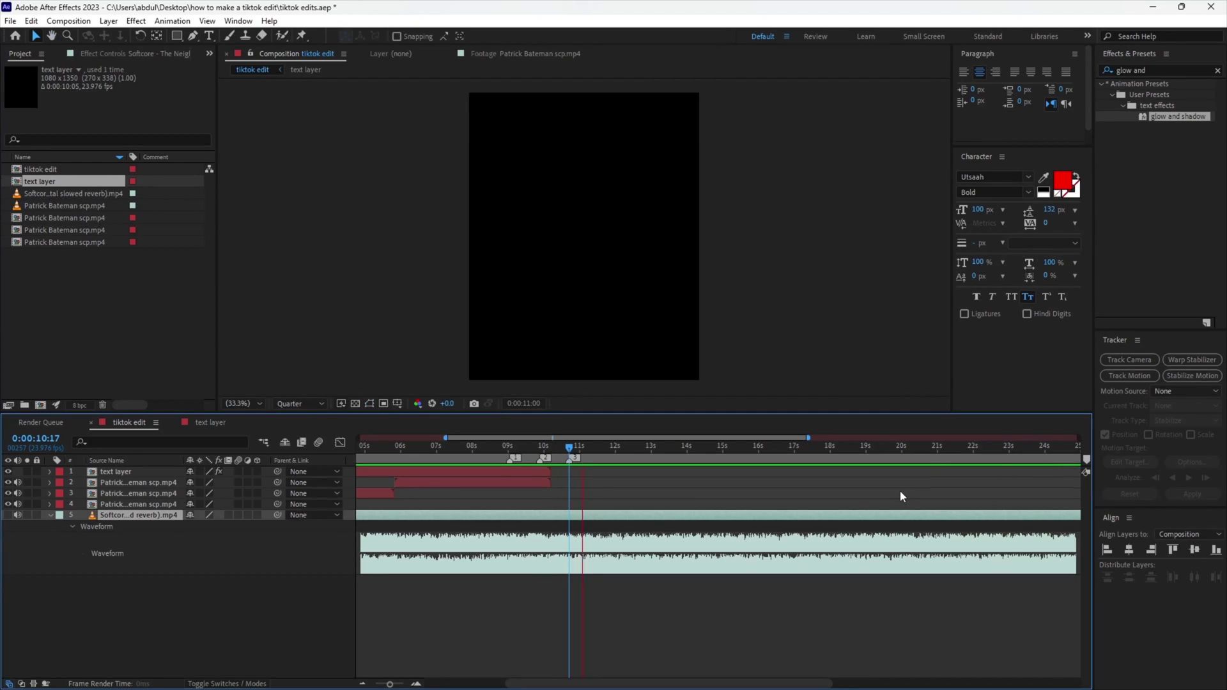
{"action": "left_click_drag", "start_coordinate": [614, 447], "coordinate": [595, 457]}
{"action": "left_click", "coordinate": [1086, 459]}
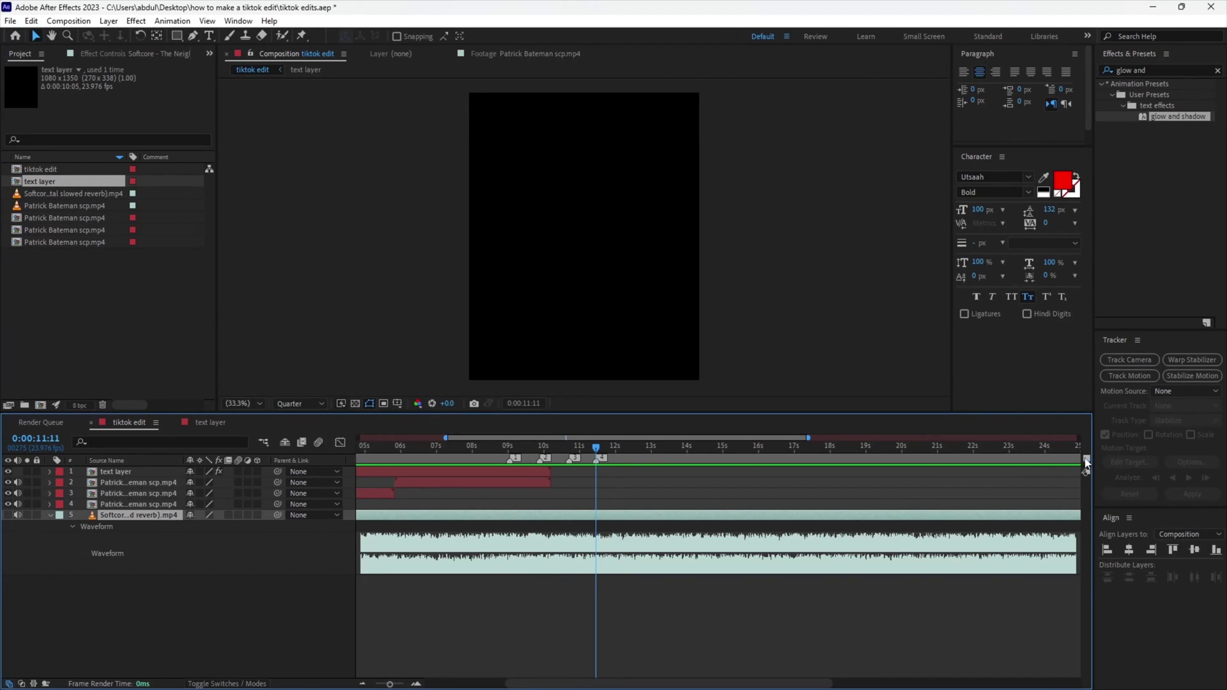
Add composition markers on the later beats at about 12:06, 13:20 and 15:10.
{"action": "left_click", "coordinate": [642, 457]}
{"action": "mouse_move", "coordinate": [642, 458]}
{"action": "left_mouse_down"}
{"action": "mouse_move", "coordinate": [626, 463]}
{"action": "mouse_move", "coordinate": [650, 463]}
{"action": "left_mouse_up"}
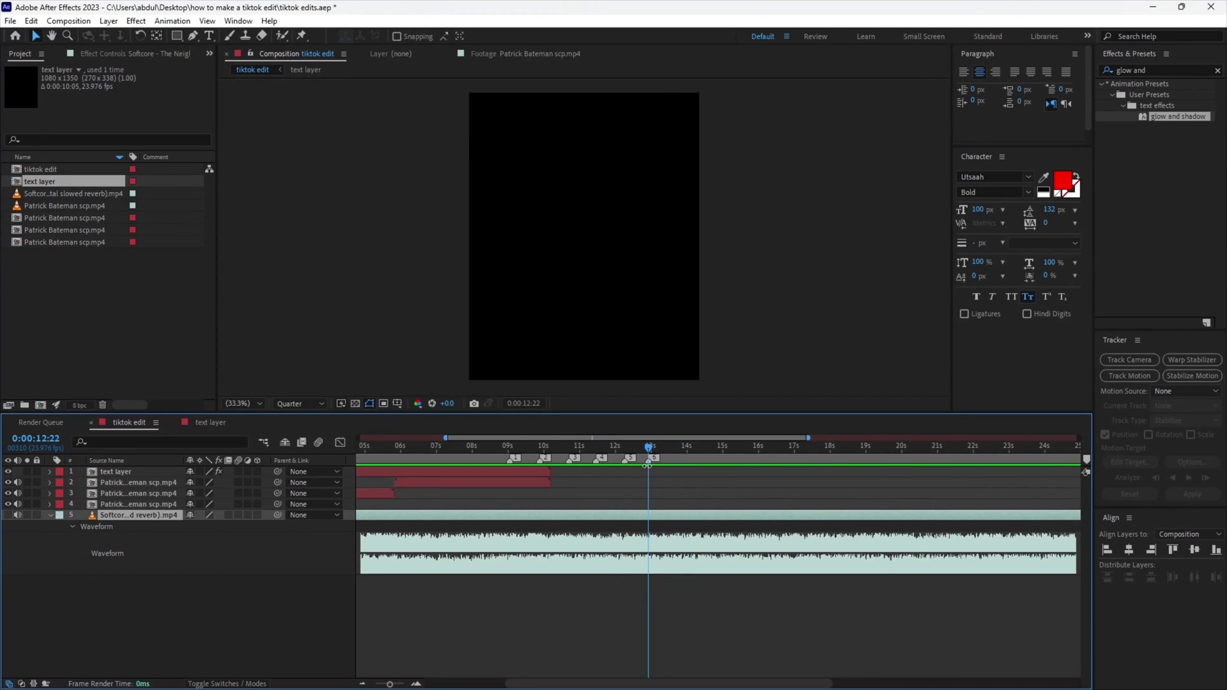
{"action": "mouse_move", "coordinate": [694, 451]}
{"action": "left_mouse_down"}
{"action": "mouse_move", "coordinate": [681, 451]}
{"action": "mouse_move", "coordinate": [711, 467]}
{"action": "left_mouse_up"}
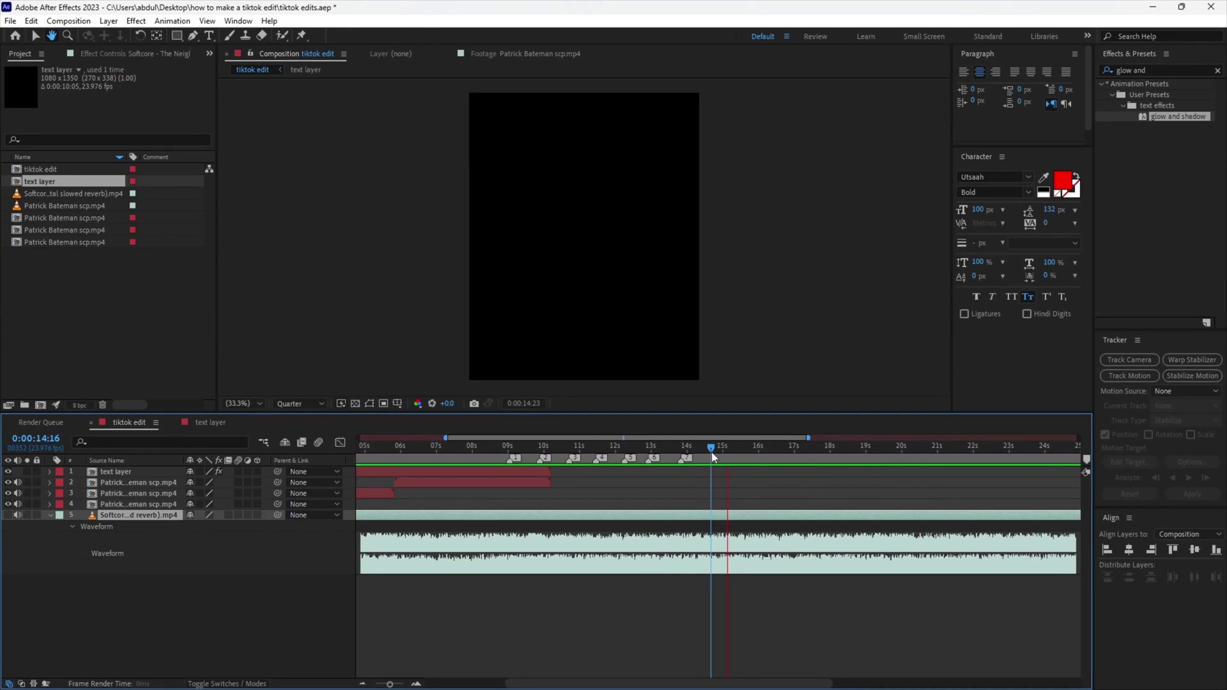
{"action": "key", "text": "space"}
{"action": "mouse_move", "coordinate": [759, 464]}
{"action": "left_mouse_down"}
{"action": "mouse_move", "coordinate": [738, 467]}
{"action": "mouse_move", "coordinate": [767, 464]}
{"action": "left_mouse_up"}
{"action": "key", "text": "KP_Multiply"}
{"action": "key", "text": "KP_Multiply"}
{"action": "key", "text": "space"}
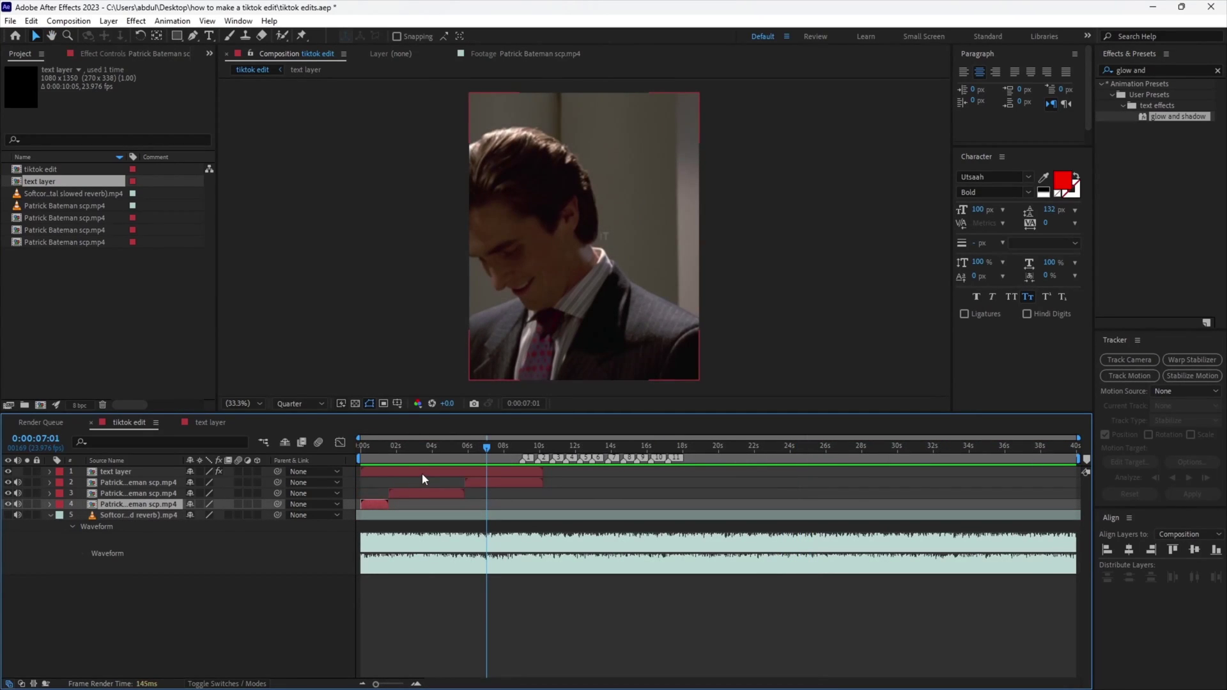
Shift the captions and the three earlier clips so they end exactly at 9:00.
{"action": "key", "text": "ctrl+a"}
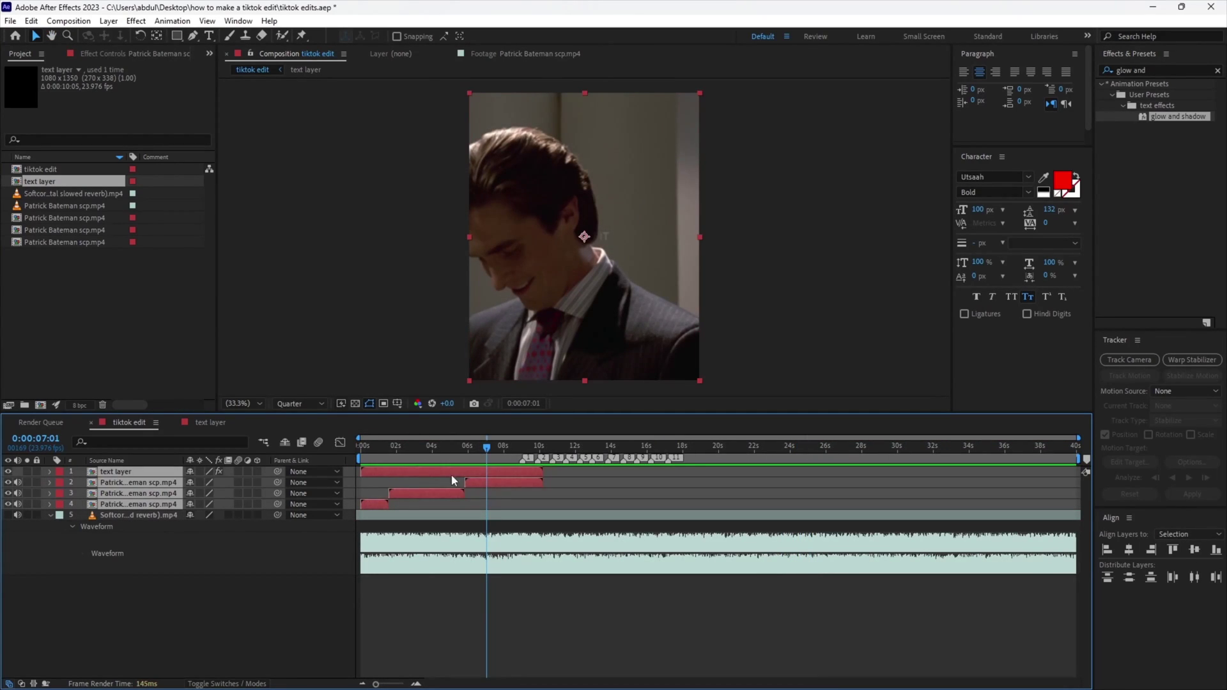
{"action": "left_click", "coordinate": [416, 684]}
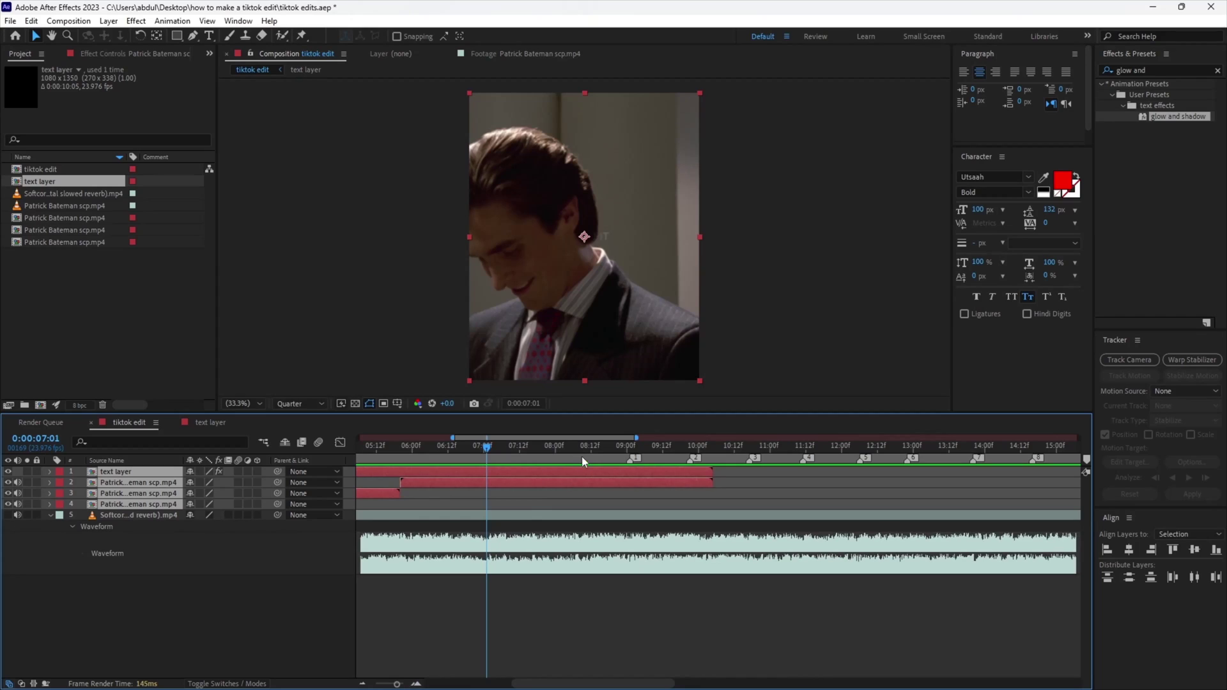
{"action": "left_click", "coordinate": [628, 459]}
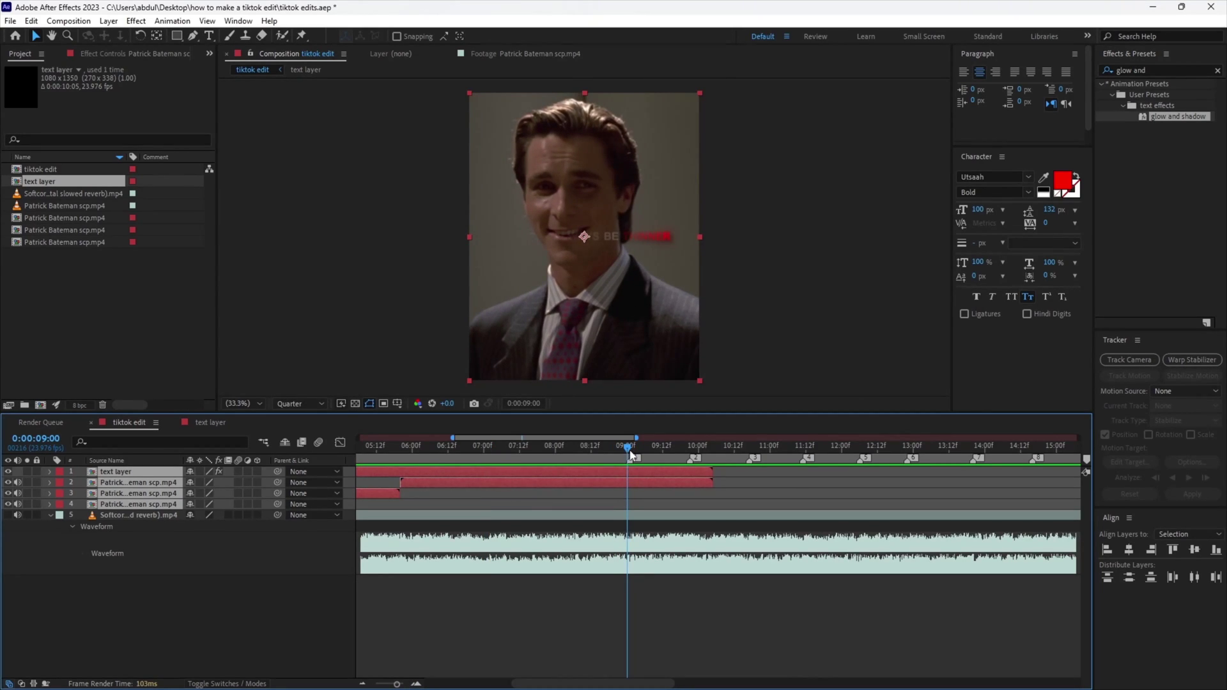
{"action": "left_click_drag", "start_coordinate": [650, 473], "coordinate": [565, 479]}
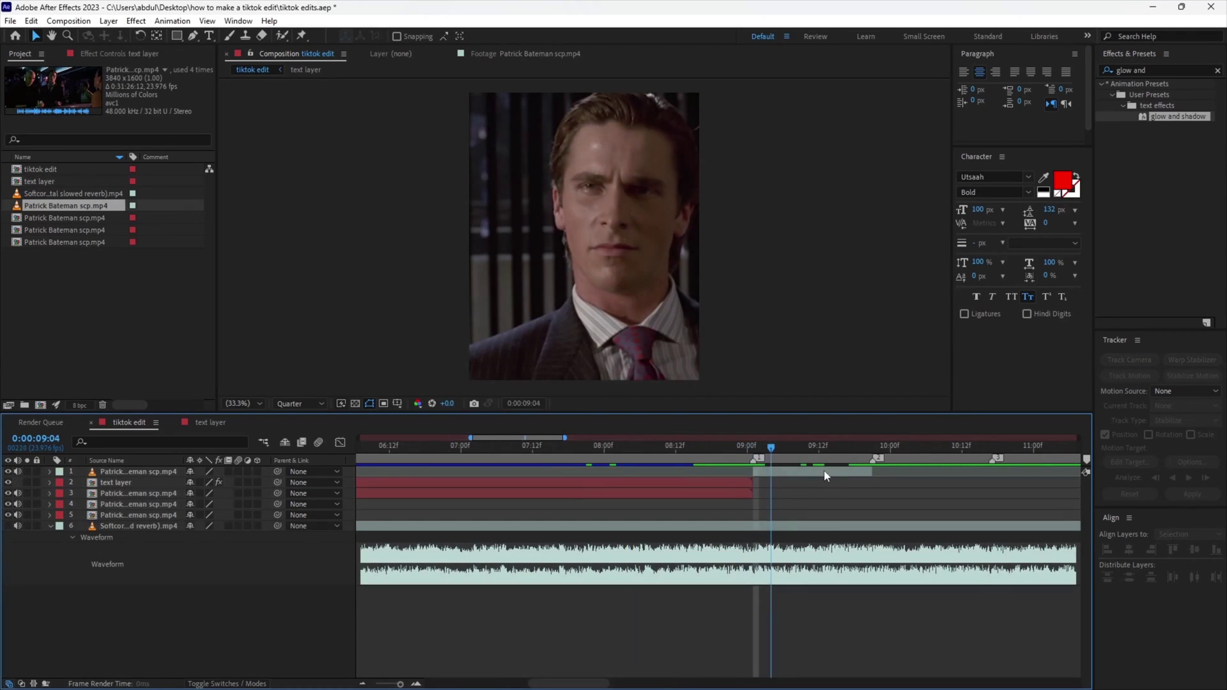
{"action": "left_click_drag", "start_coordinate": [873, 473], "coordinate": [869, 482]}
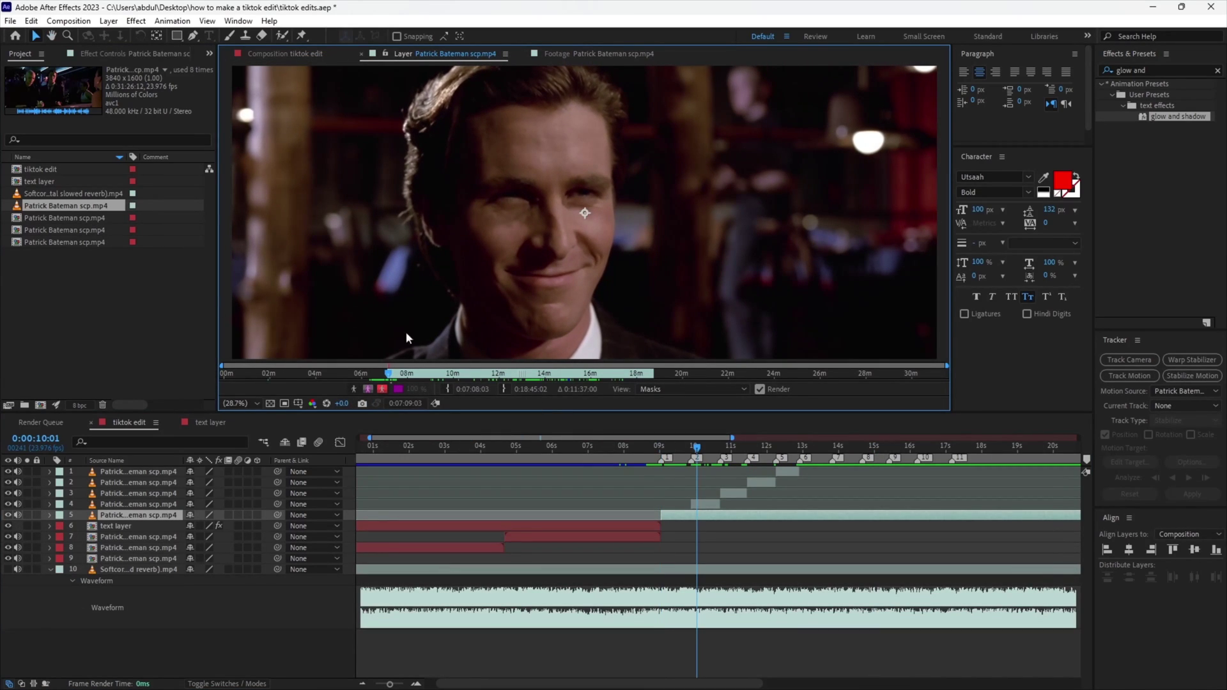
Scale the five new Patrick Bateman clips down to 84%.
{"action": "left_click", "coordinate": [788, 472], "text": "shift"}
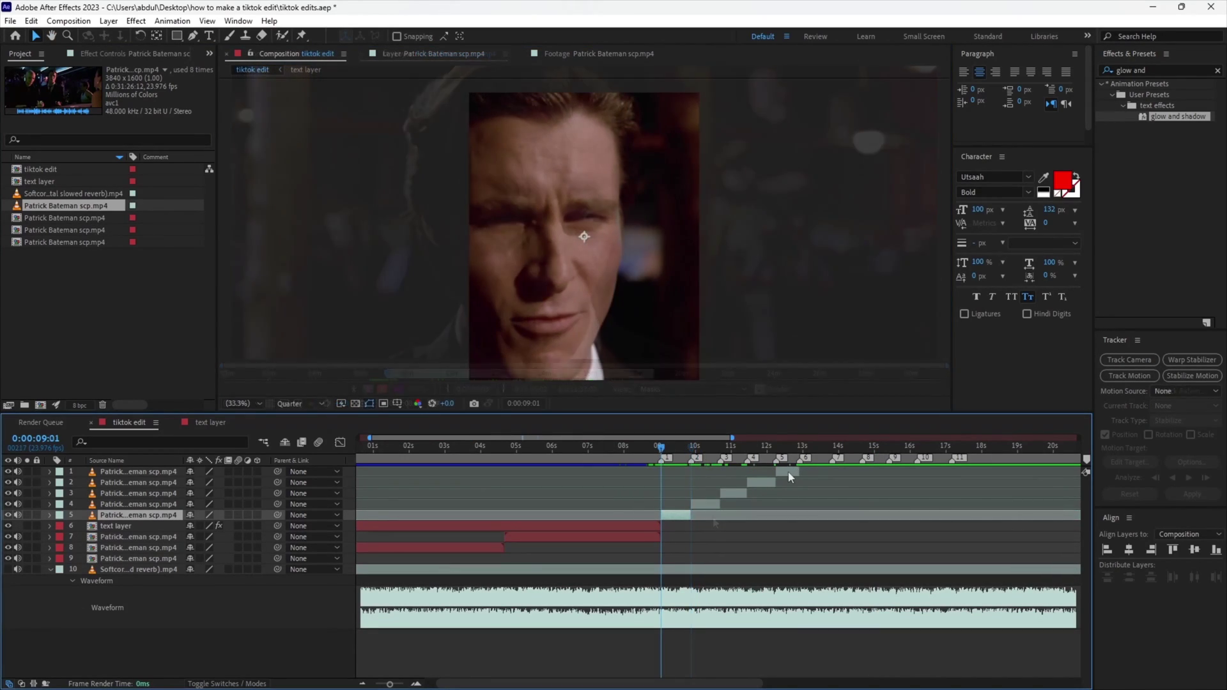
{"action": "key", "text": "s"}
{"action": "left_click_drag", "start_coordinate": [203, 569], "coordinate": [193, 569]}
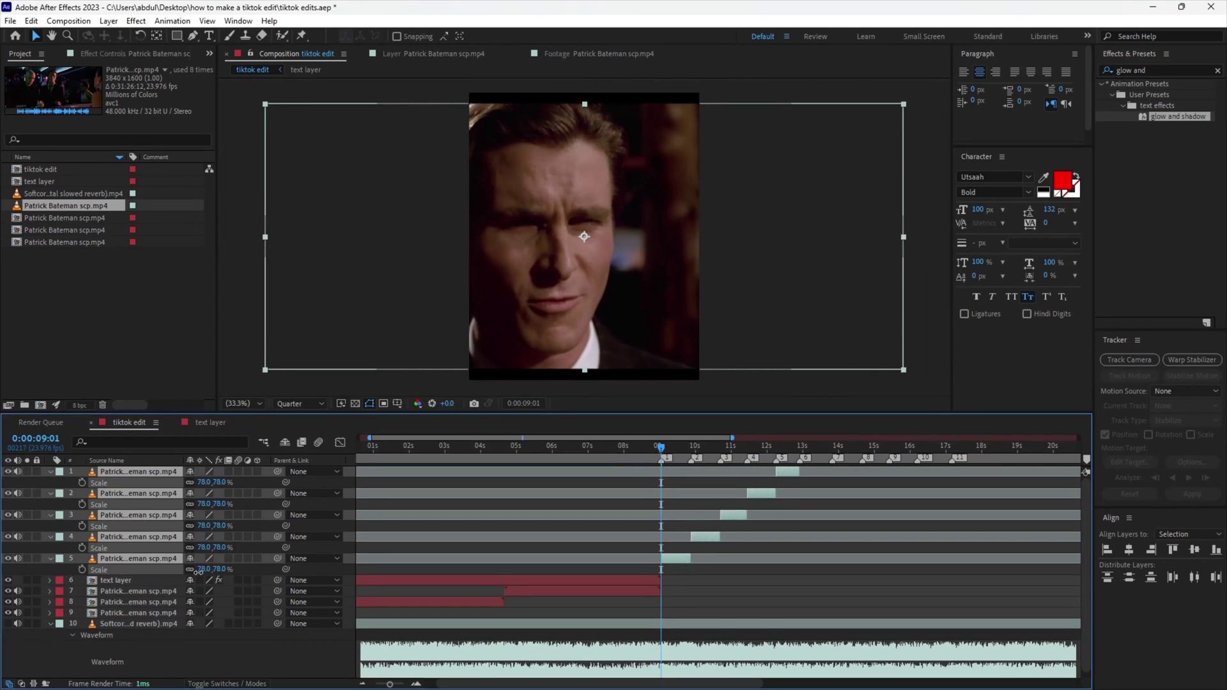
Slide the first and second new clips horizontally to frame the subject.
{"action": "key", "text": "s"}
{"action": "left_click", "coordinate": [138, 515]}
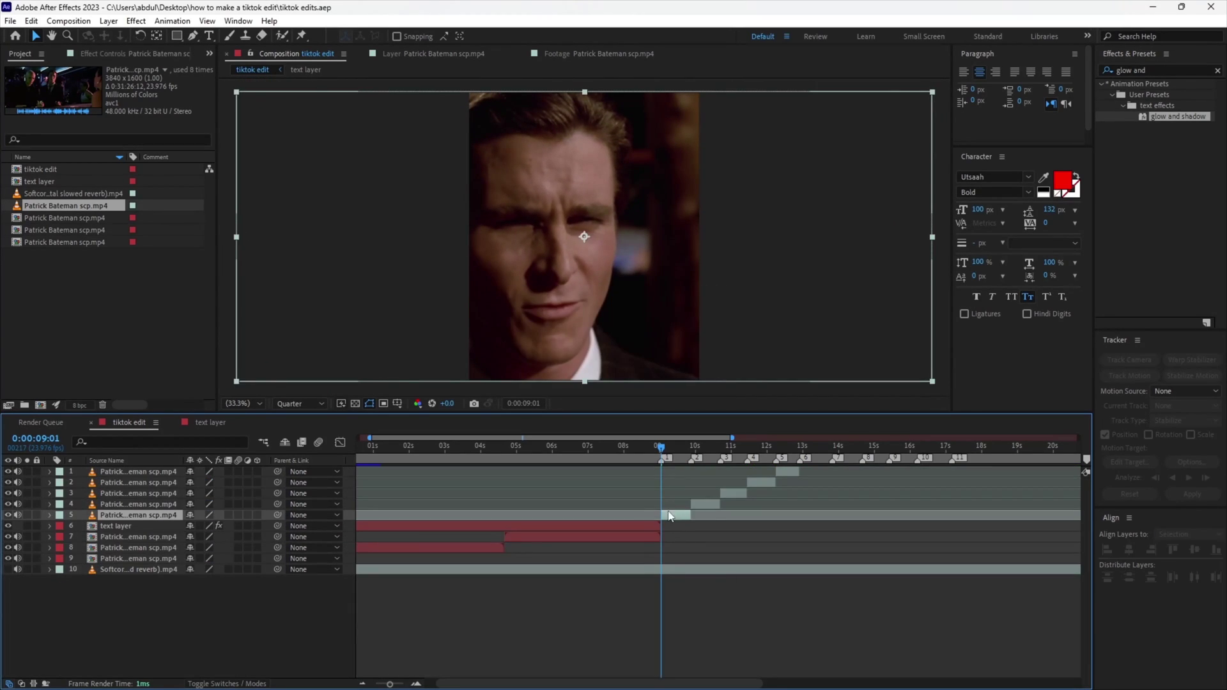
{"action": "key", "text": "p"}
{"action": "left_click_drag", "start_coordinate": [195, 525], "coordinate": [377, 531]}
{"action": "left_click", "coordinate": [706, 504]}
{"action": "key", "text": "i"}
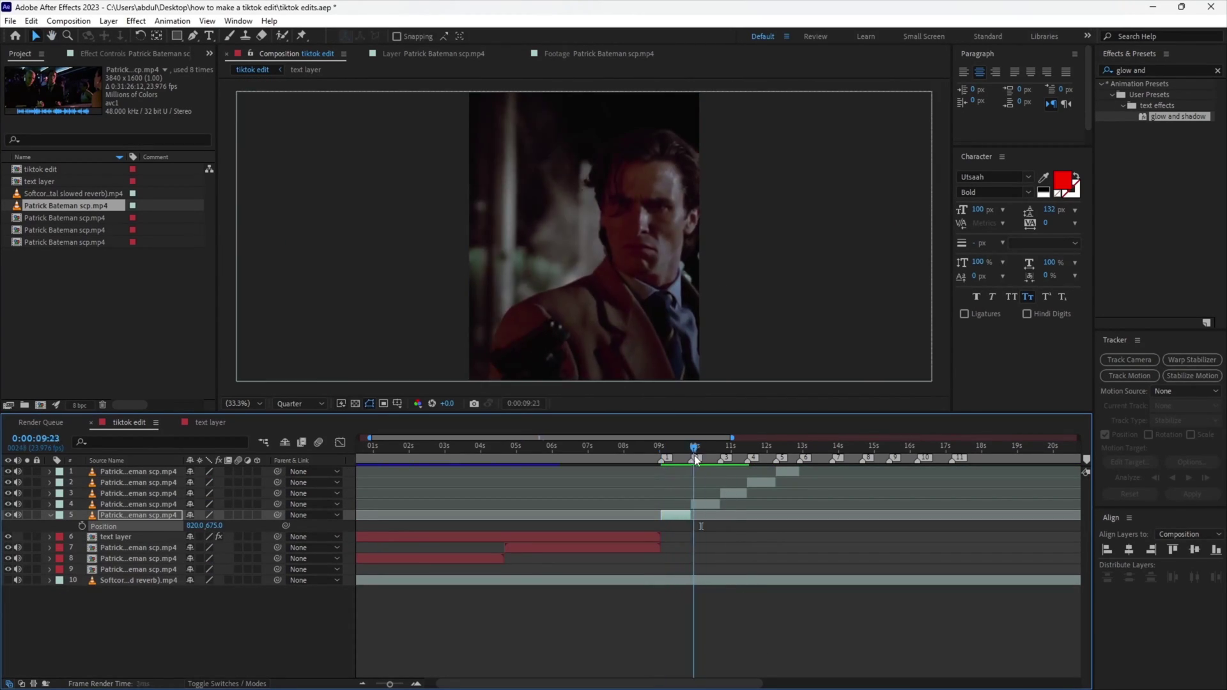
{"action": "key", "text": "p"}
{"action": "mouse_move", "coordinate": [195, 514]}
{"action": "left_mouse_down"}
{"action": "mouse_move", "coordinate": [64, 539]}
{"action": "mouse_move", "coordinate": [112, 540]}
{"action": "left_mouse_up"}
Reposition the third and last new clips sideways to frame the subject.
{"action": "left_click", "coordinate": [732, 493]}
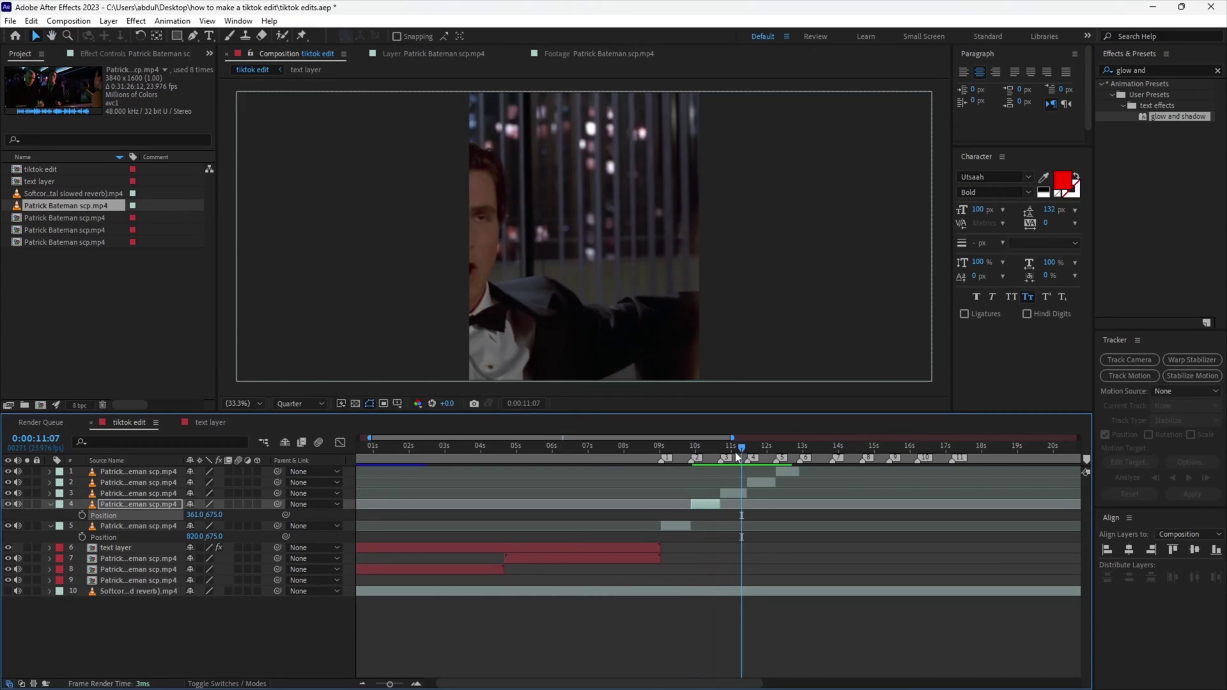
{"action": "key", "text": "i"}
{"action": "key", "text": "p"}
{"action": "left_click_drag", "start_coordinate": [195, 504], "coordinate": [600, 504]}
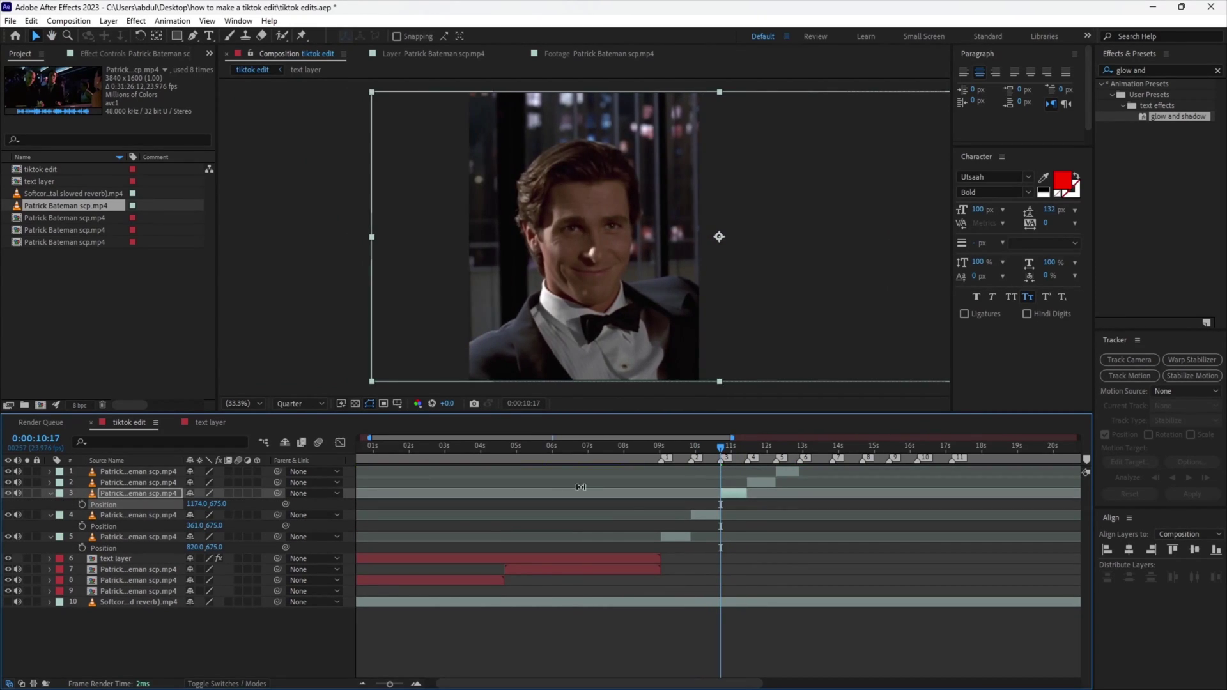
{"action": "mouse_move", "coordinate": [721, 447]}
{"action": "left_mouse_down"}
{"action": "mouse_move", "coordinate": [726, 460]}
{"action": "mouse_move", "coordinate": [789, 450]}
{"action": "left_mouse_up"}
{"action": "left_click", "coordinate": [781, 472]}
{"action": "key", "text": "i"}
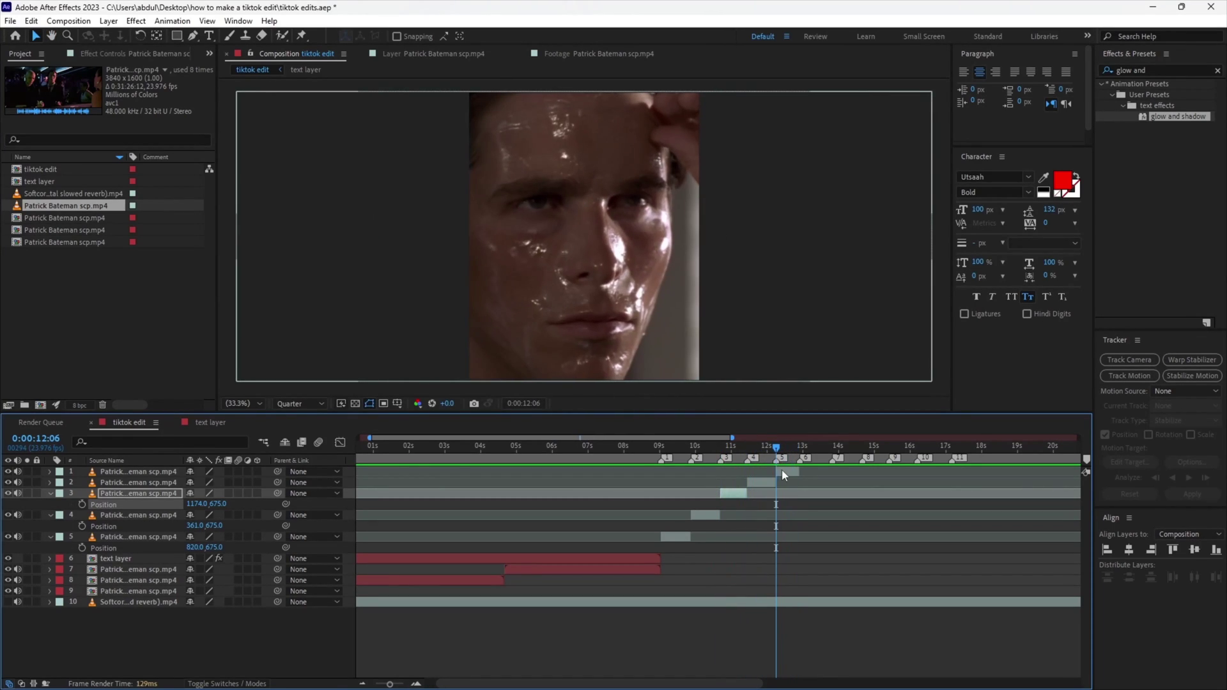
{"action": "key", "text": "p"}
{"action": "left_click_drag", "start_coordinate": [195, 483], "coordinate": [271, 478]}
Return to 09:01 and select all five clip layers.
{"action": "left_click_drag", "start_coordinate": [775, 447], "coordinate": [660, 474]}
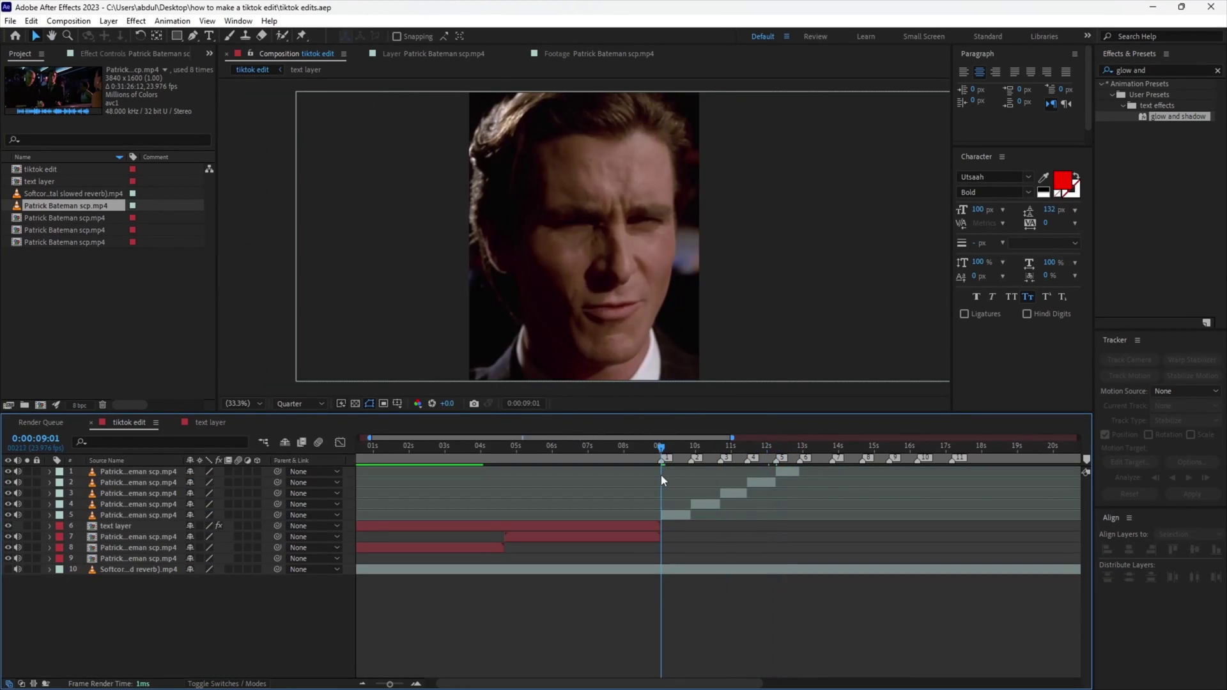
{"action": "left_click", "coordinate": [682, 521]}
{"action": "left_click", "coordinate": [781, 473], "text": "shift"}
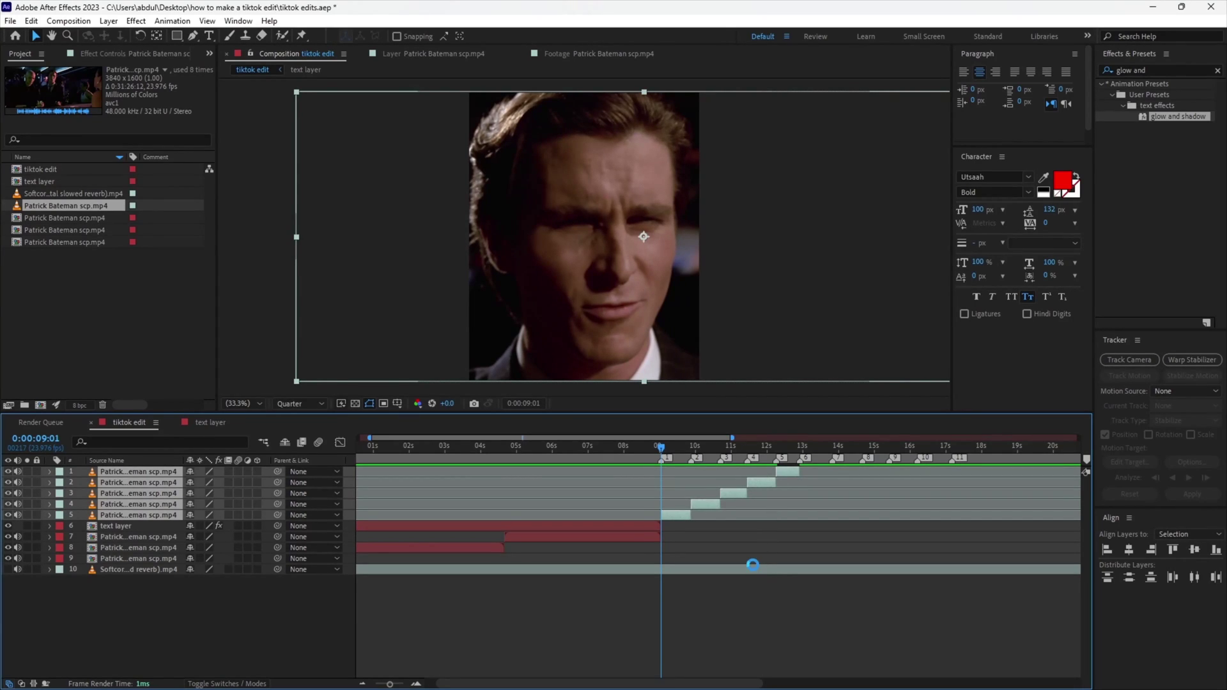
{"action": "key", "text": "ctrl+5"}
Apply Twixtor to layer 5 with Contrast/Edge Enhance, Motion Weighted Blend and Smart Blend on.
{"action": "type", "text": "twixtor"}
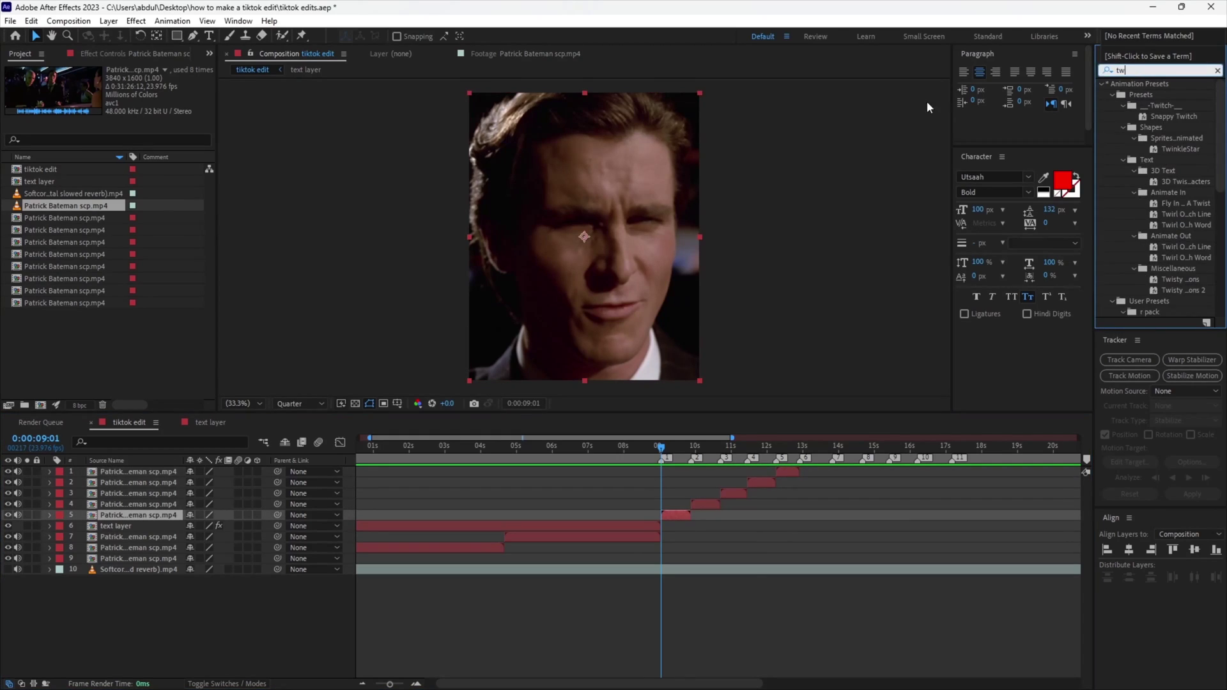
{"action": "left_click_drag", "start_coordinate": [1134, 153], "coordinate": [665, 515]}
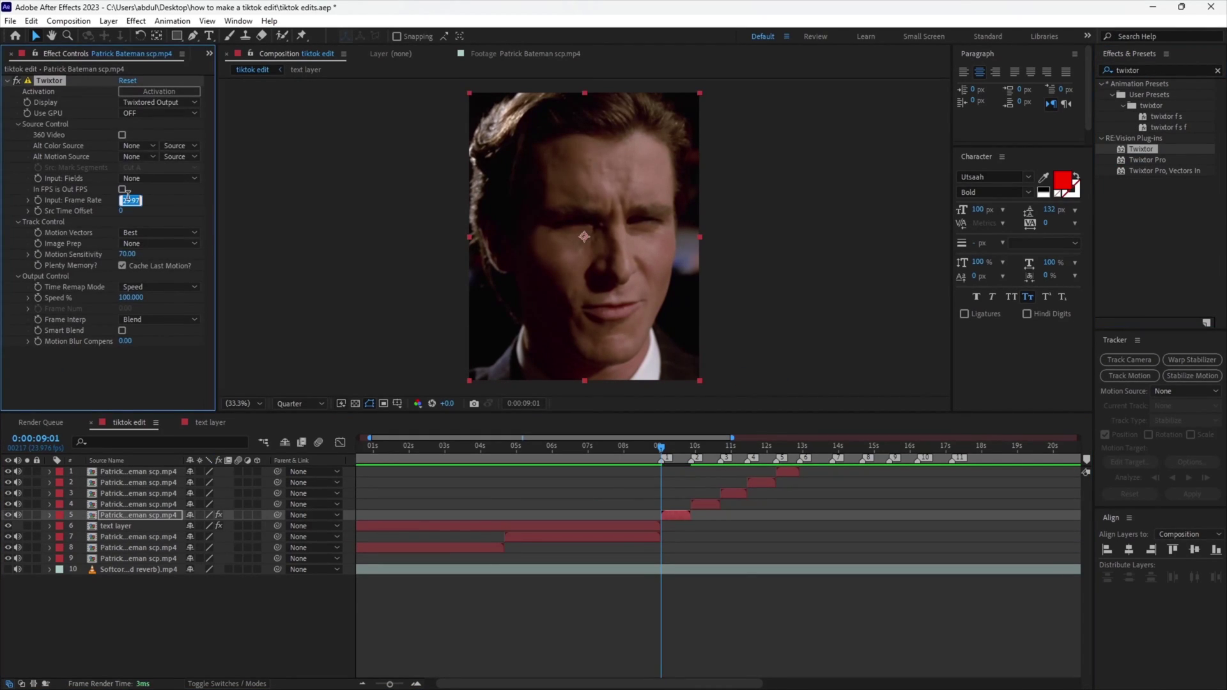
{"action": "left_click", "coordinate": [186, 243]}
{"action": "left_click", "coordinate": [182, 272]}
{"action": "left_click", "coordinate": [160, 319]}
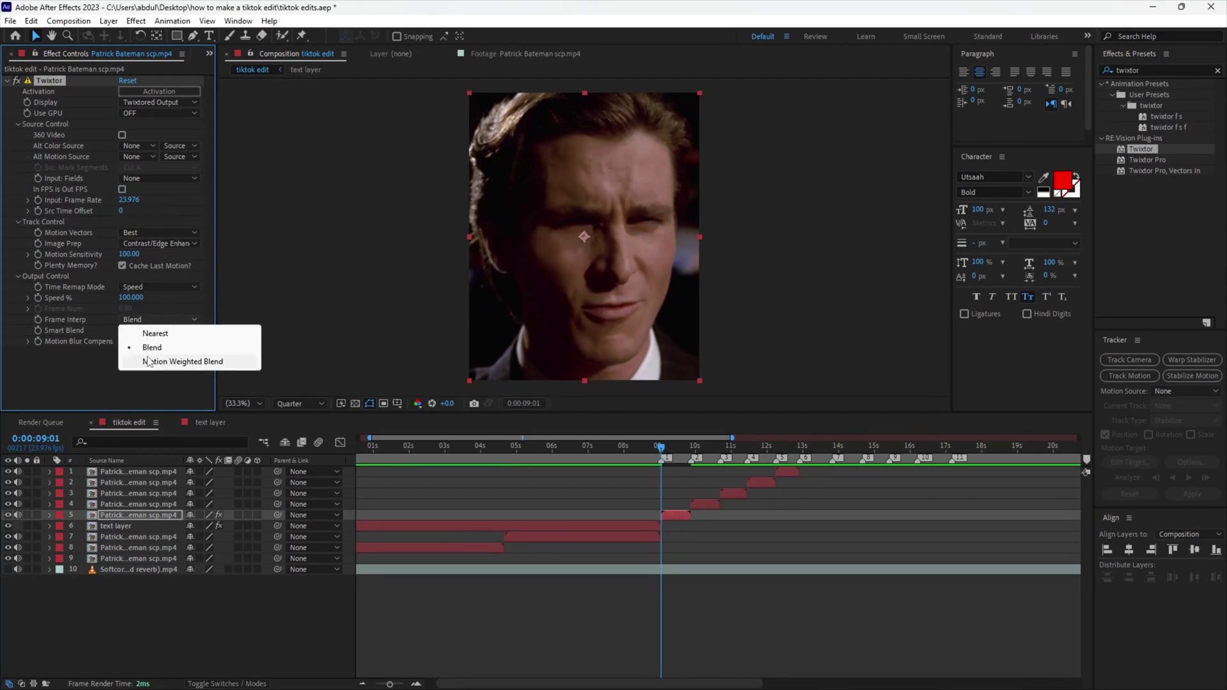
{"action": "left_click", "coordinate": [147, 359]}
{"action": "left_click", "coordinate": [122, 331]}
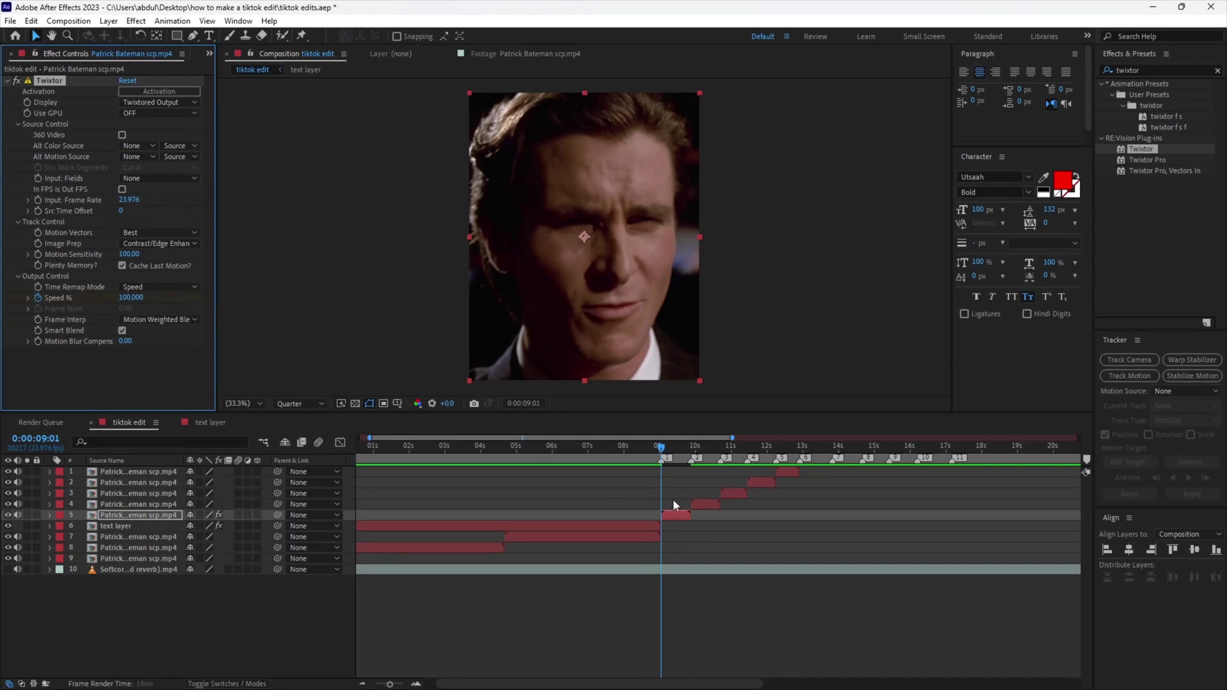
Keyframe layer 5's Twixtor Speed ramping from 150% down to 50%.
{"action": "type", "text": "u"}
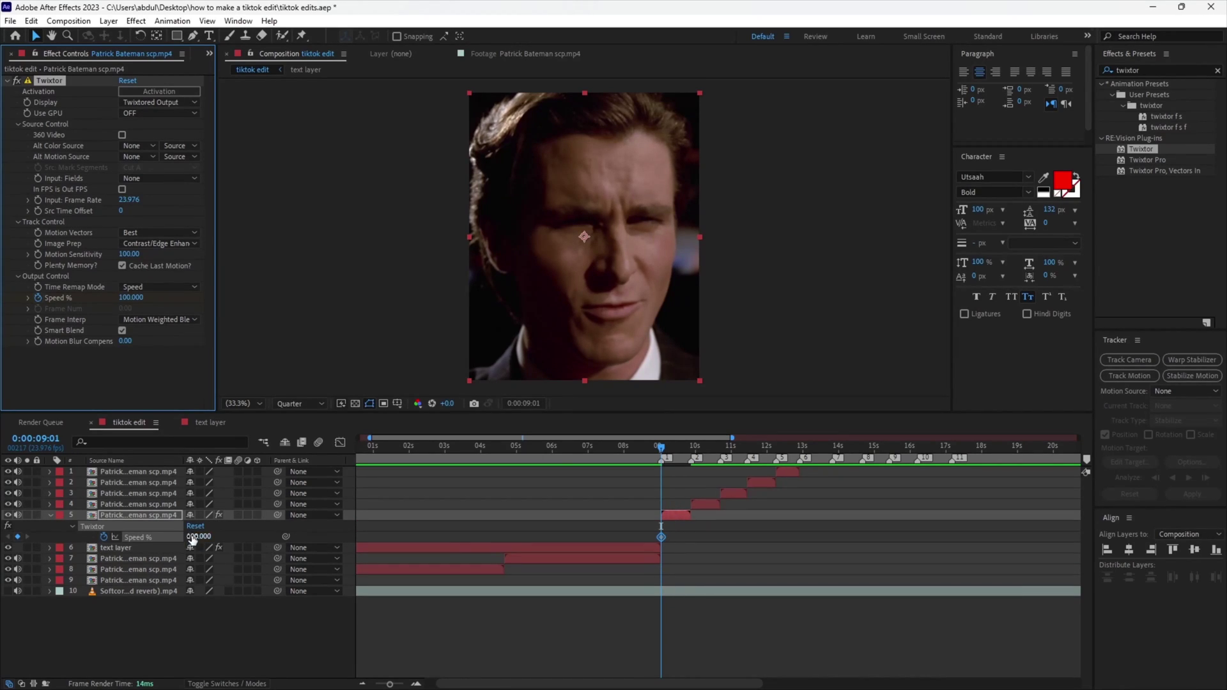
{"action": "type", "text": "15"}
{"action": "left_click", "coordinate": [671, 455]}
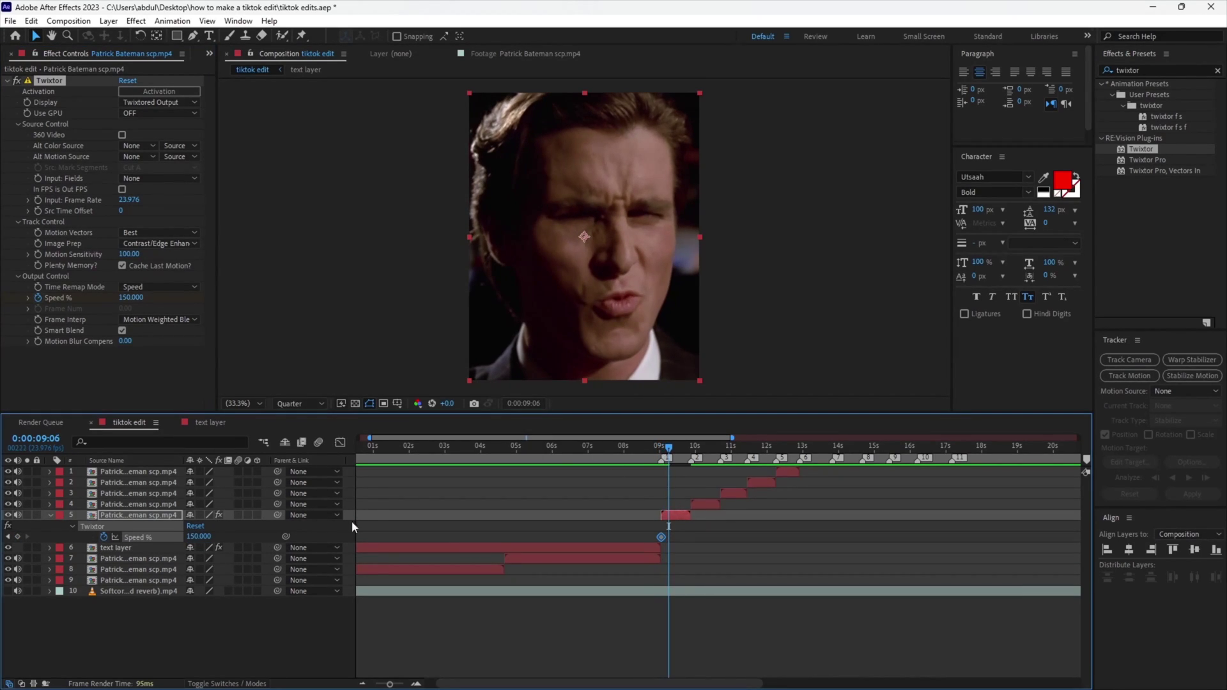
{"action": "left_click_drag", "start_coordinate": [671, 455], "coordinate": [668, 455]}
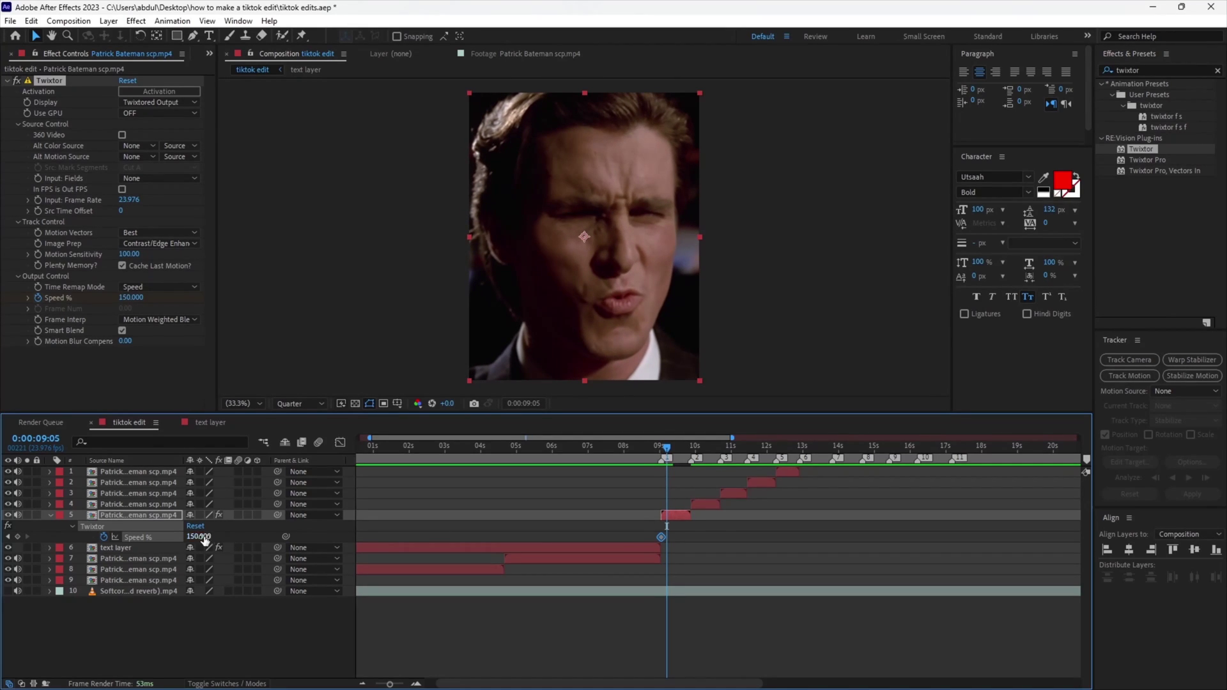
{"action": "left_click", "coordinate": [692, 543]}
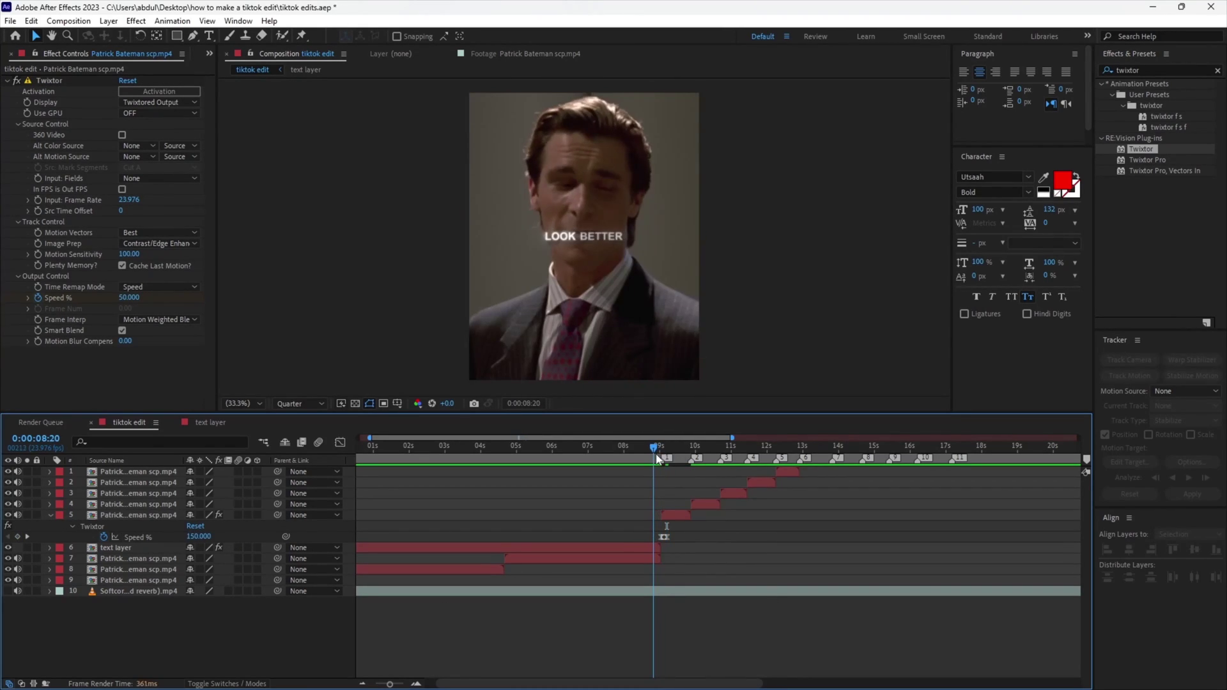
{"action": "left_click_drag", "start_coordinate": [708, 449], "coordinate": [693, 455]}
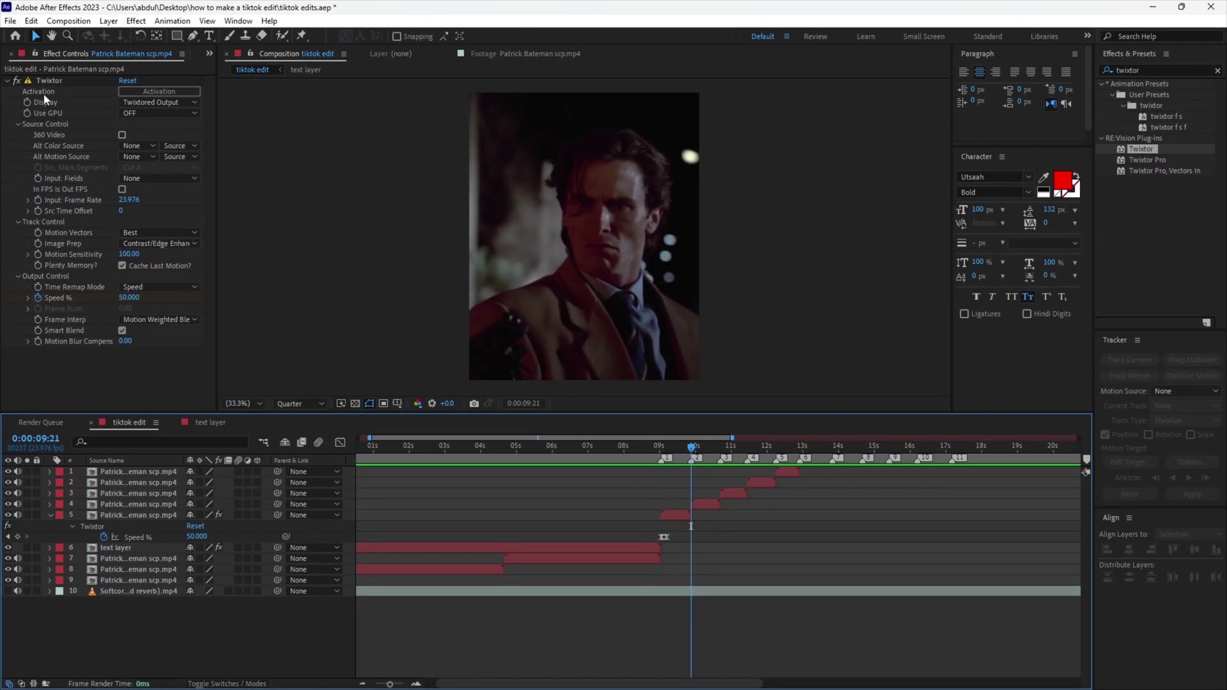
Check layer 4's Twixtor speed keyframes and paste the Twixtor setup onto layer 3.
{"action": "left_click", "coordinate": [707, 504]}
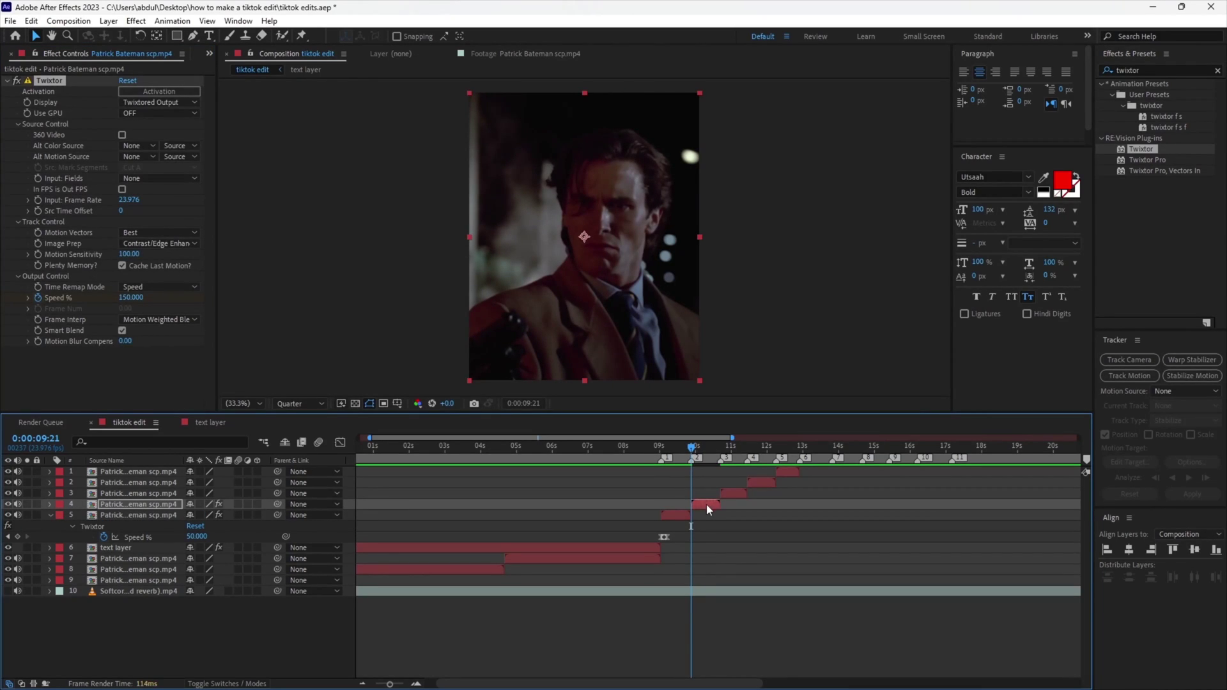
{"action": "key", "text": "u"}
{"action": "key", "text": "o"}
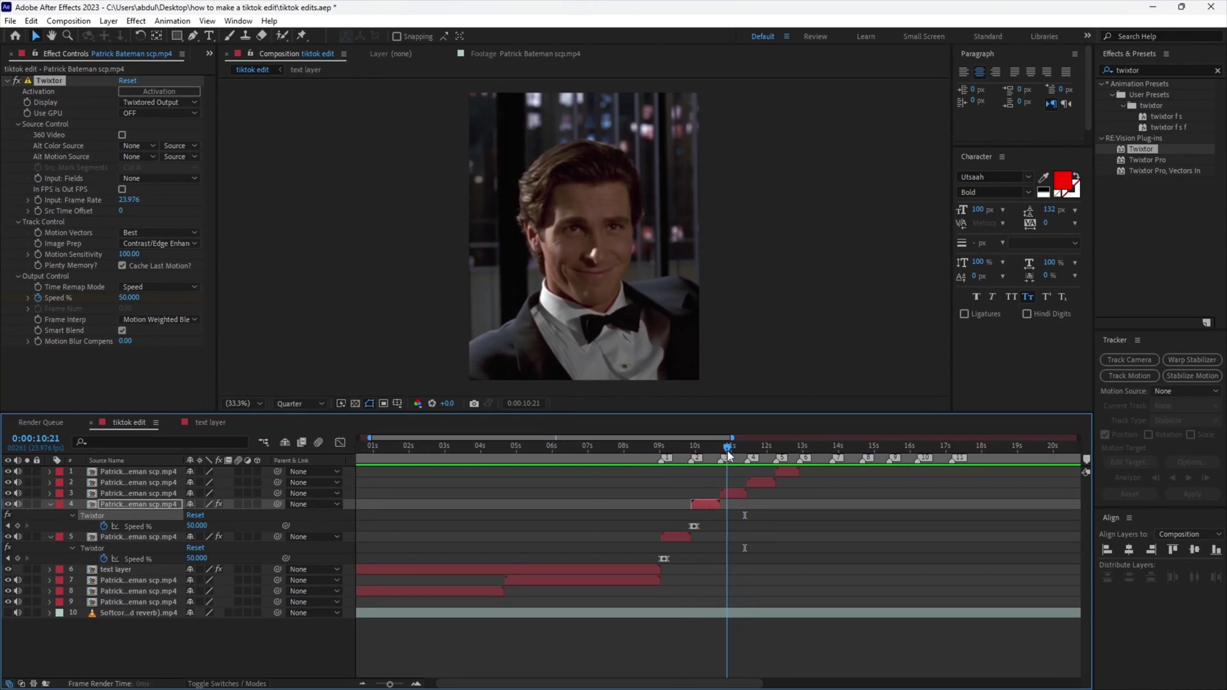
{"action": "left_click", "coordinate": [731, 492]}
{"action": "key", "text": "ctrl+v"}
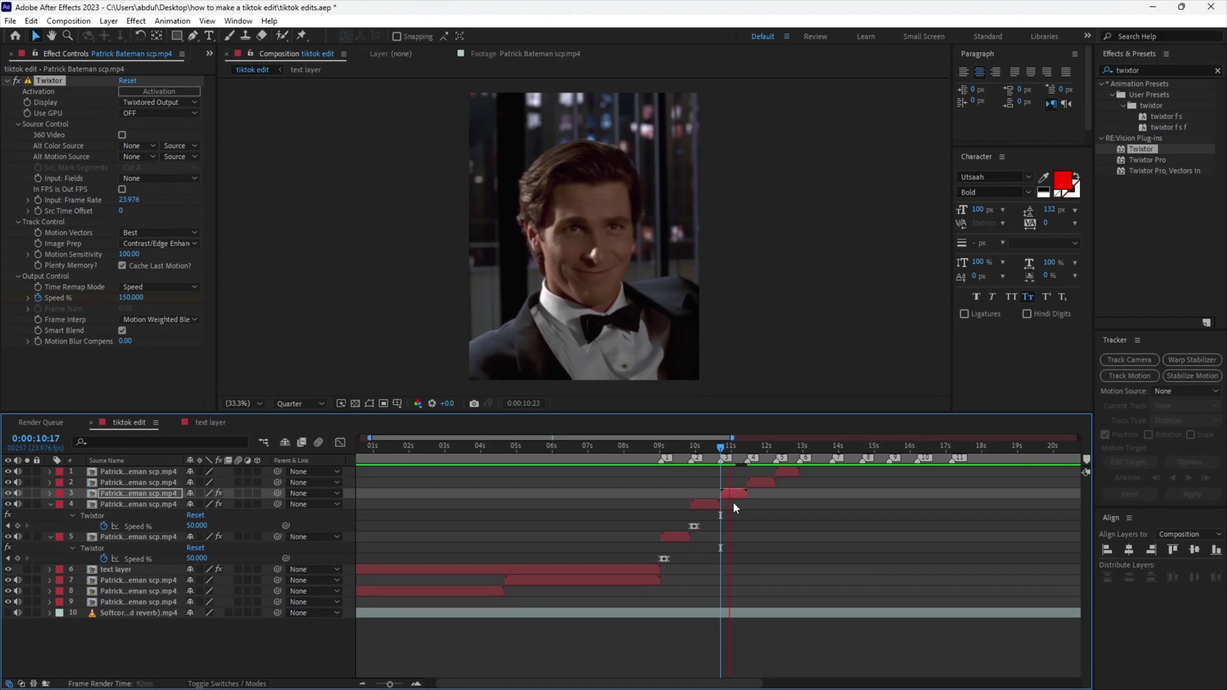
{"action": "left_click_drag", "start_coordinate": [764, 461], "coordinate": [748, 465]}
Paste the Twixtor setup onto layer 2 and verify the speed keyframes on layers 2 and 1.
{"action": "left_click", "coordinate": [762, 482]}
{"action": "key", "text": "ctrl+v"}
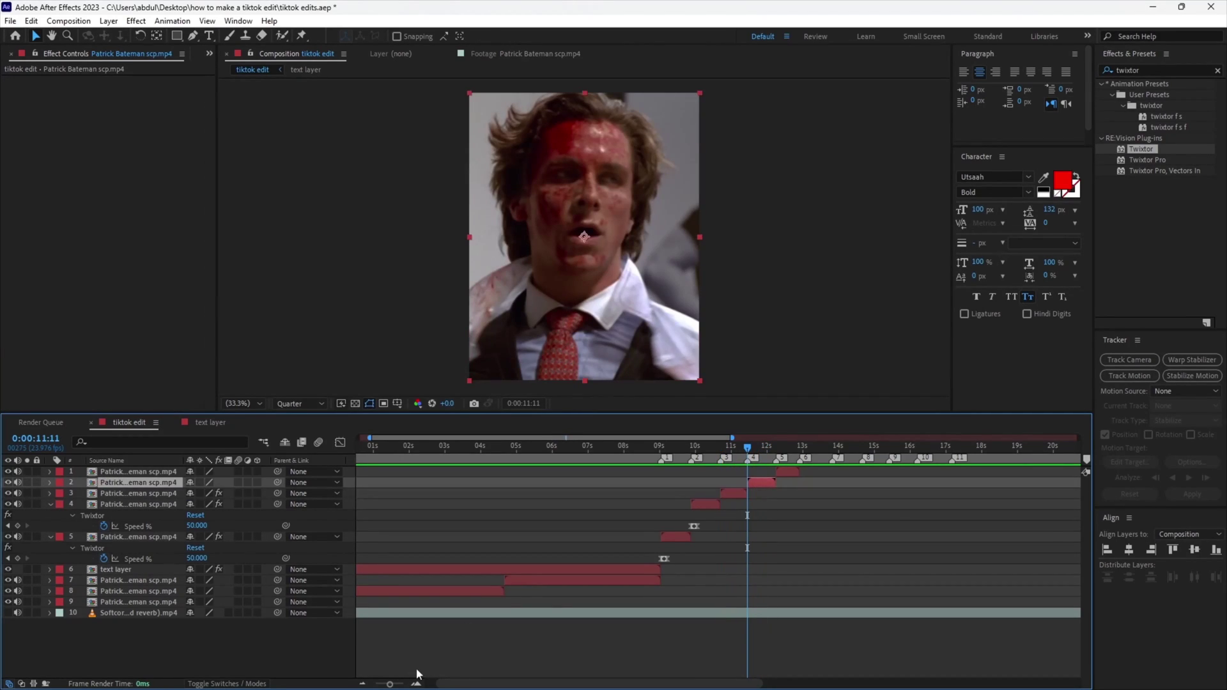
{"action": "left_click", "coordinate": [416, 683]}
{"action": "key", "text": "u"}
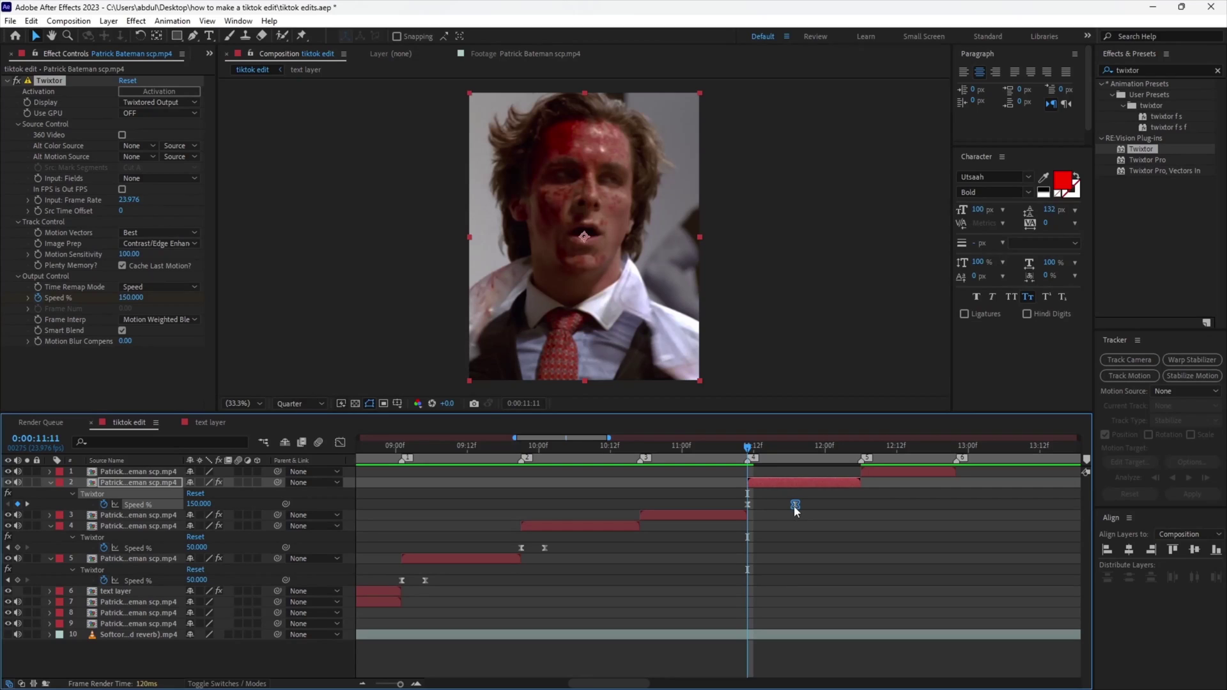
{"action": "left_click_drag", "start_coordinate": [748, 447], "coordinate": [861, 447]}
{"action": "left_click", "coordinate": [875, 473]}
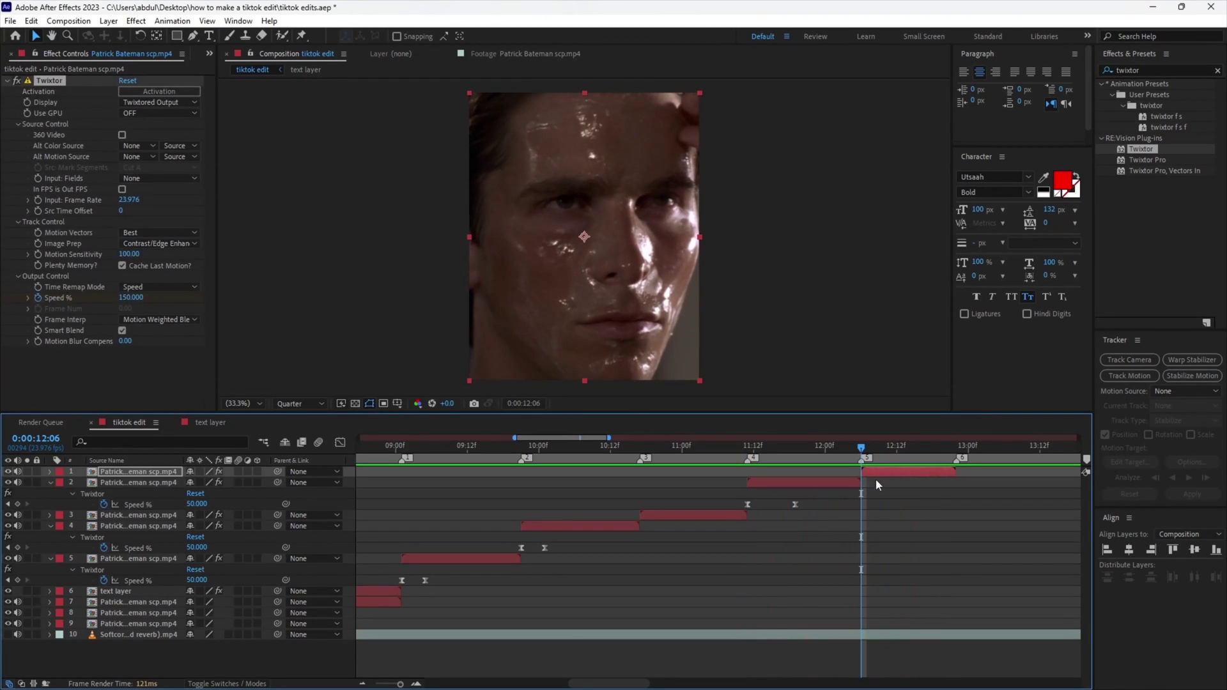
{"action": "key", "text": "u"}
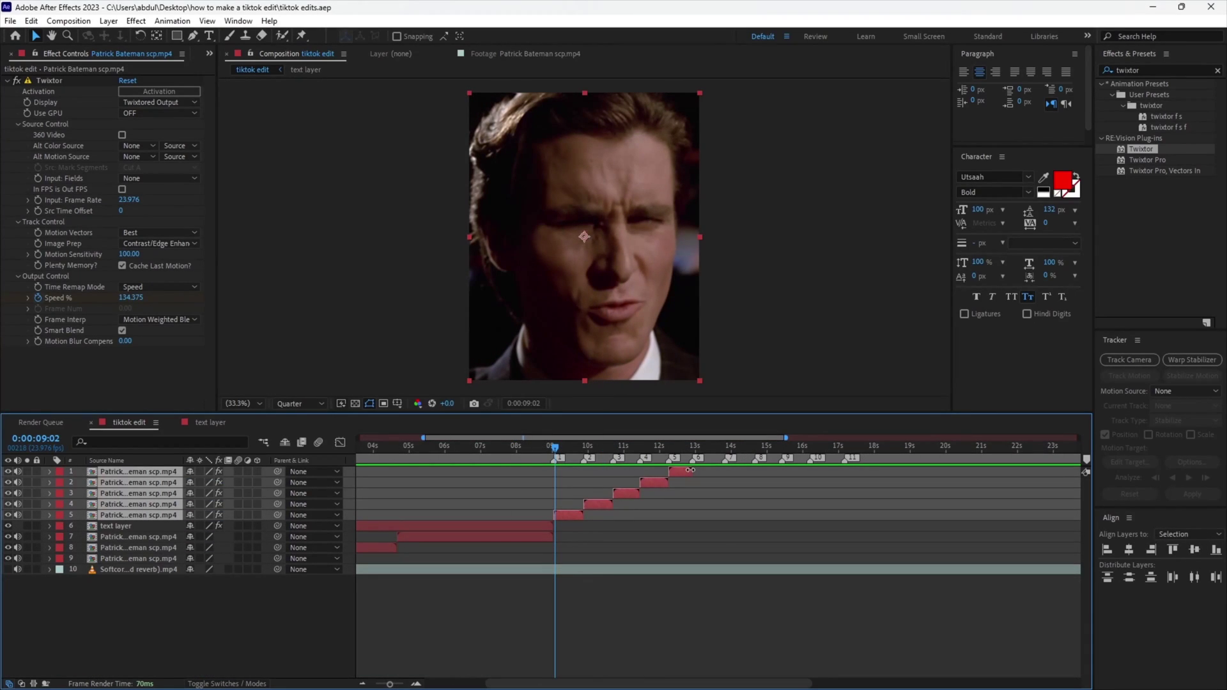
Apply Sapphire S_BlurMoCurves to the layer 5 clip.
{"action": "left_click", "coordinate": [669, 579]}
{"action": "left_click", "coordinate": [1132, 72]}
{"action": "type", "text": "b"}
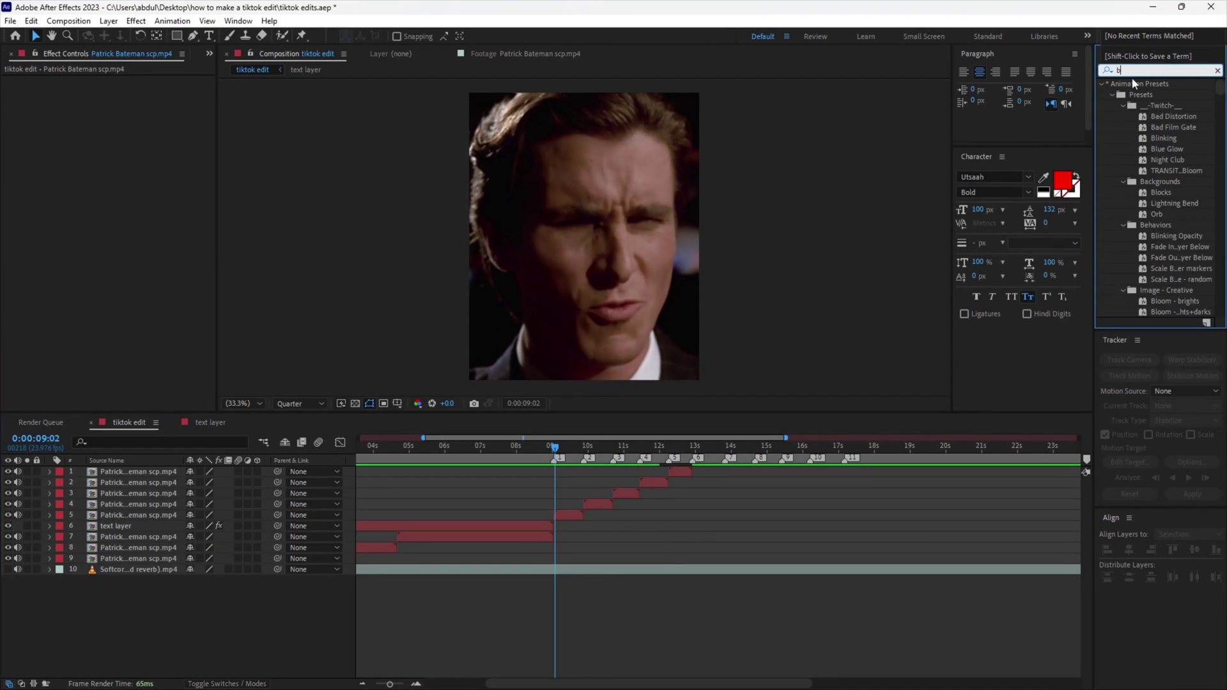
{"action": "type", "text": "lurmo"}
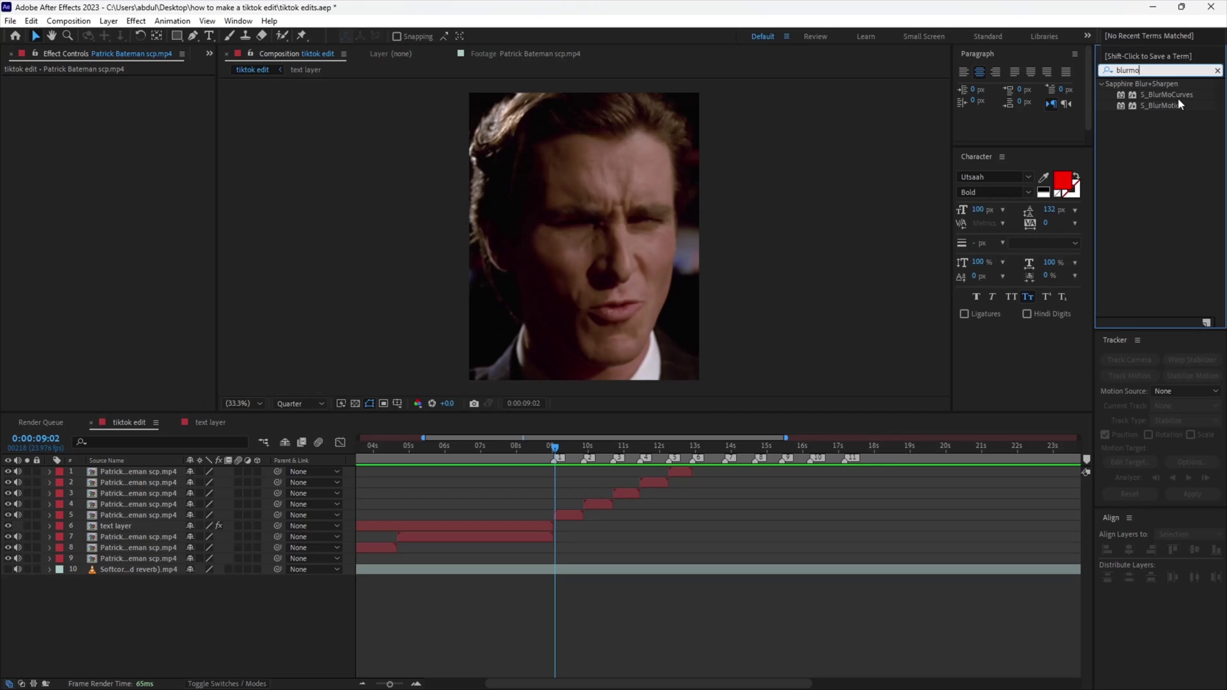
{"action": "mouse_move", "coordinate": [1170, 94]}
{"action": "left_mouse_down"}
{"action": "mouse_move", "coordinate": [731, 338]}
{"action": "mouse_move", "coordinate": [575, 518]}
{"action": "left_mouse_up"}
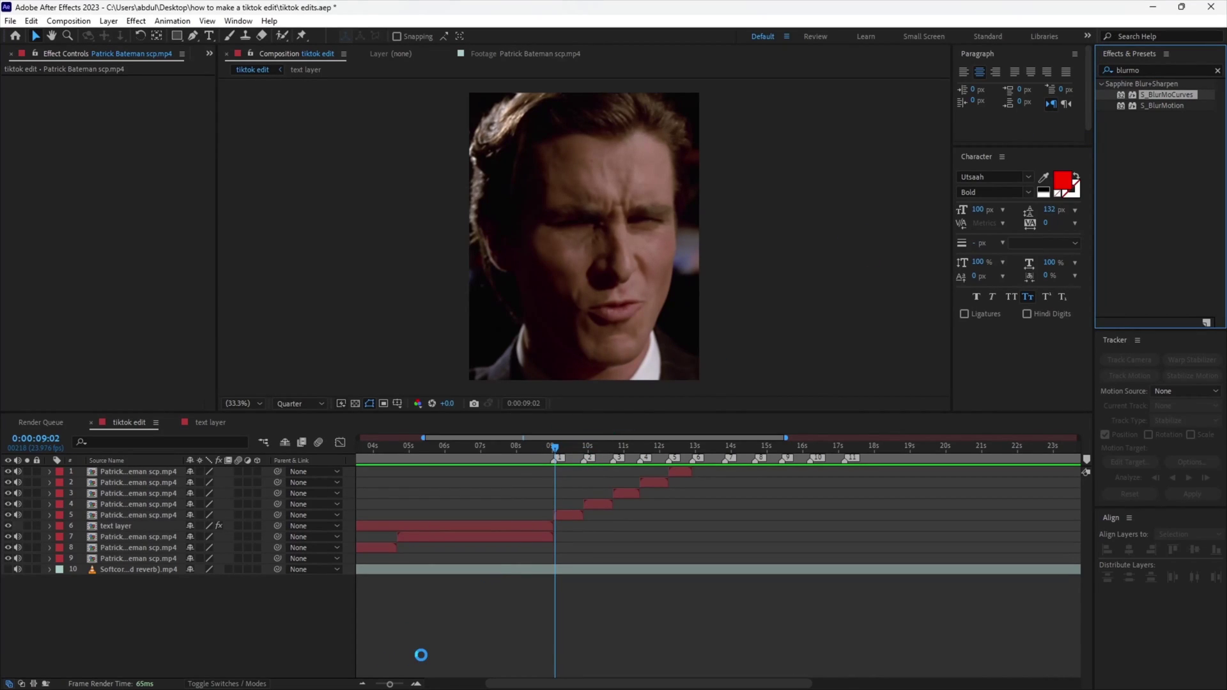
{"action": "key", "text": "equal"}
{"action": "key", "text": "equal"}
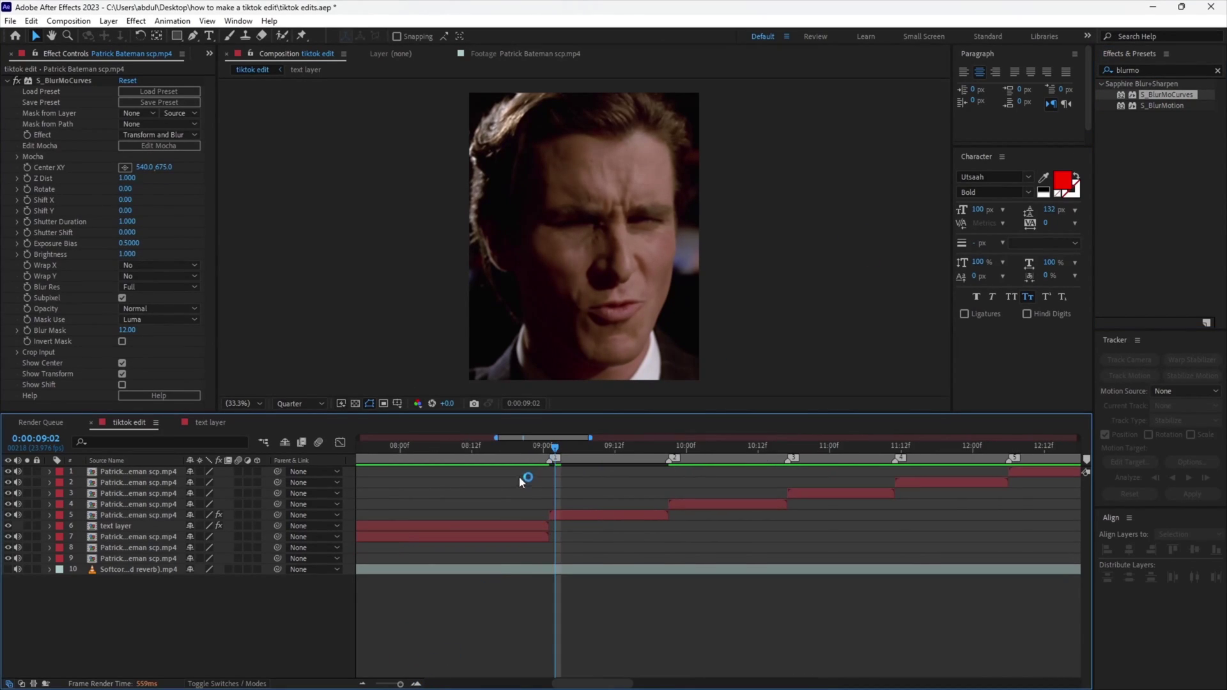
{"action": "left_click", "coordinate": [548, 455]}
{"action": "left_click", "coordinate": [27, 179]}
Keyframe layer 5's Z Dist from 0.760 at 09:01 to 1.000 at the clip's end, eased.
{"action": "left_click", "coordinate": [607, 515]}
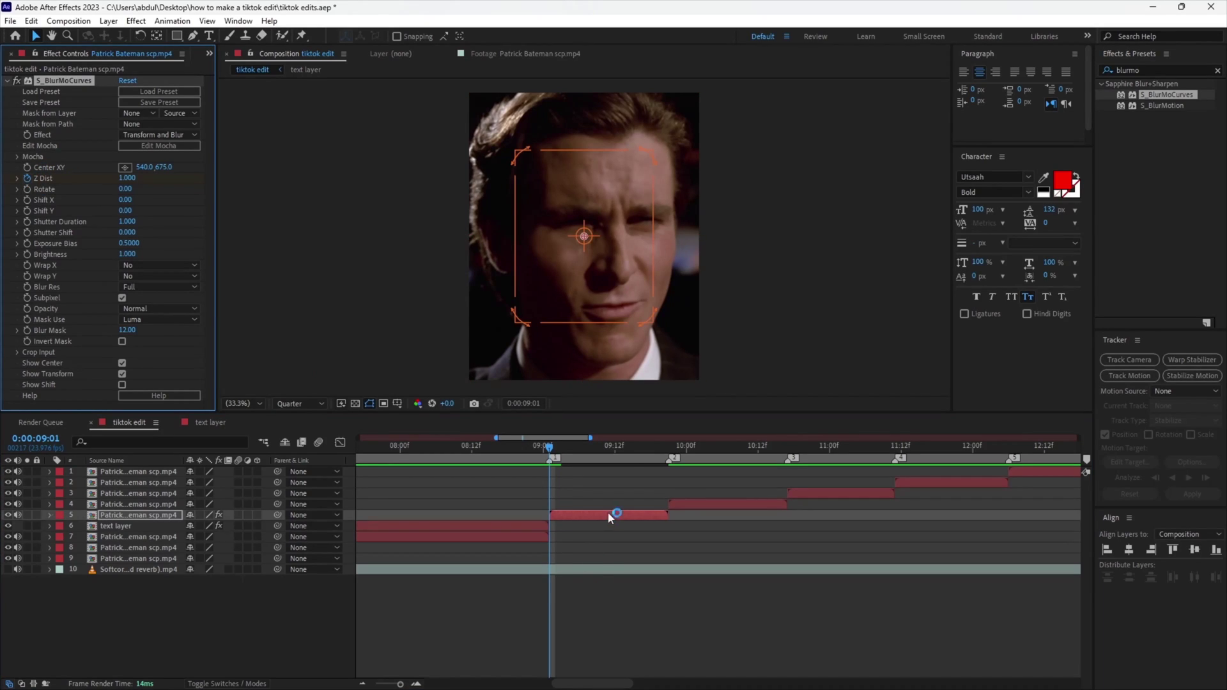
{"action": "key", "text": "u"}
{"action": "left_click", "coordinate": [664, 464]}
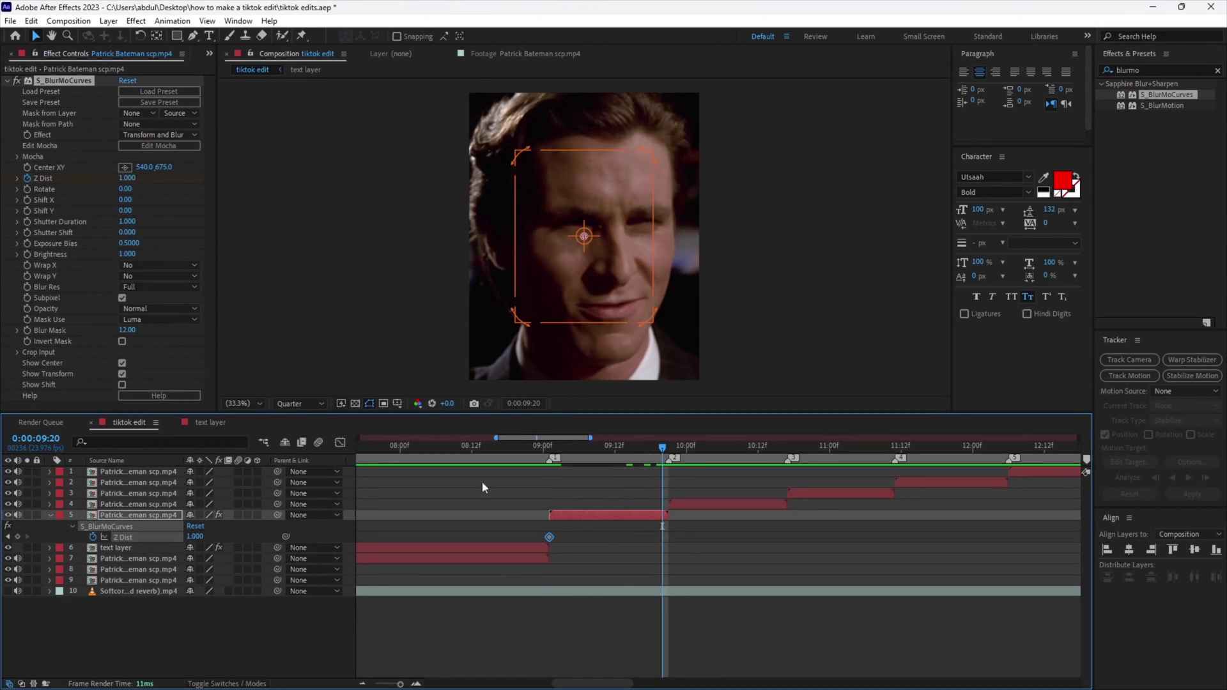
{"action": "left_click", "coordinate": [7, 539]}
{"action": "left_click_drag", "start_coordinate": [195, 537], "coordinate": [181, 543]}
{"action": "left_click_drag", "start_coordinate": [684, 545], "coordinate": [485, 527]}
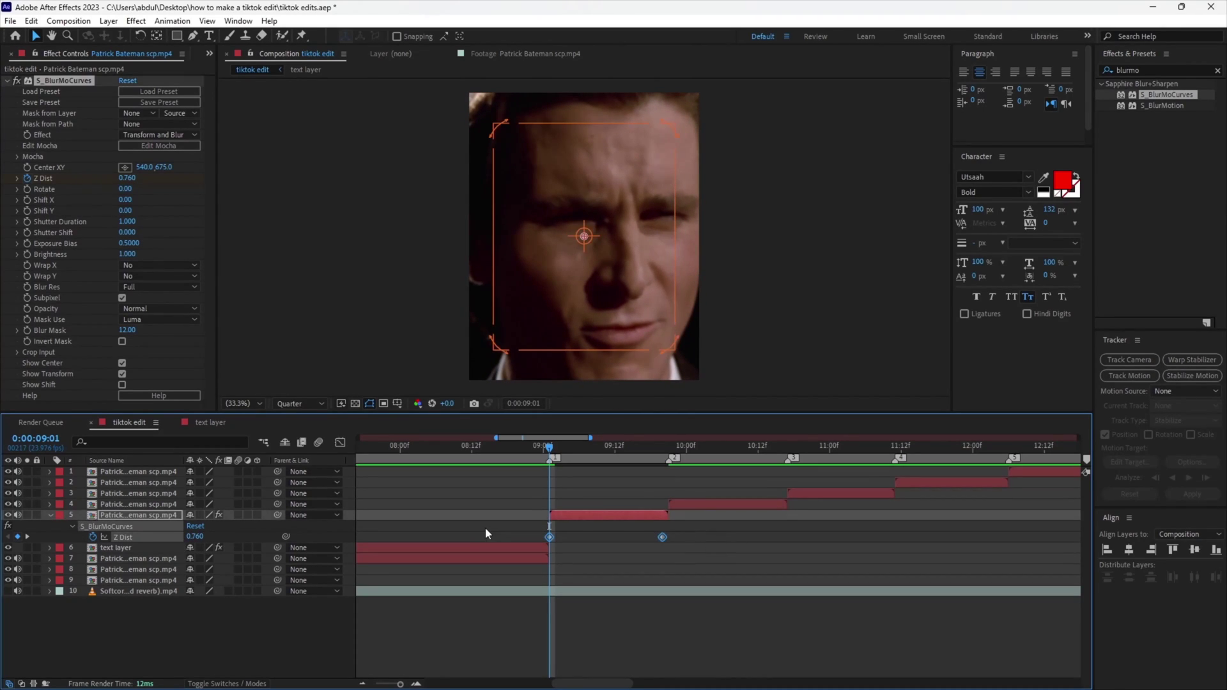
{"action": "key", "text": "F9"}
Reshape the Z Dist curve into a steeper S-shaped ramp.
{"action": "left_click", "coordinate": [339, 442]}
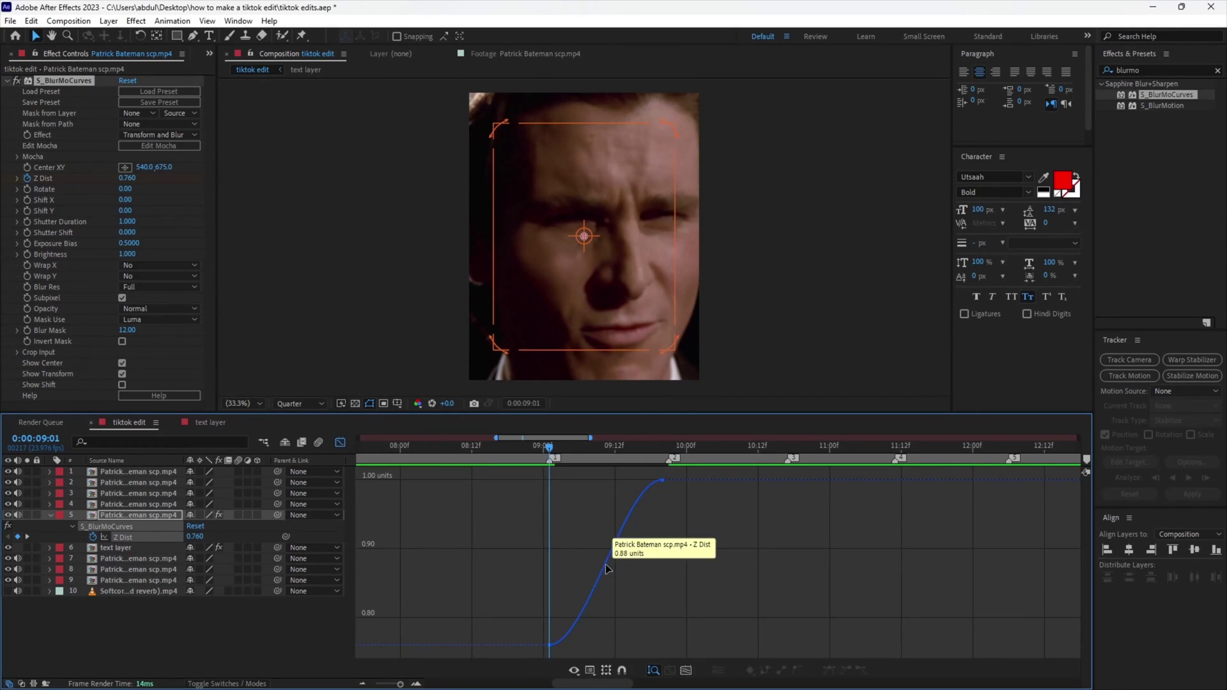
{"action": "left_click_drag", "start_coordinate": [587, 645], "coordinate": [522, 580]}
{"action": "left_click_drag", "start_coordinate": [625, 479], "coordinate": [683, 539]}
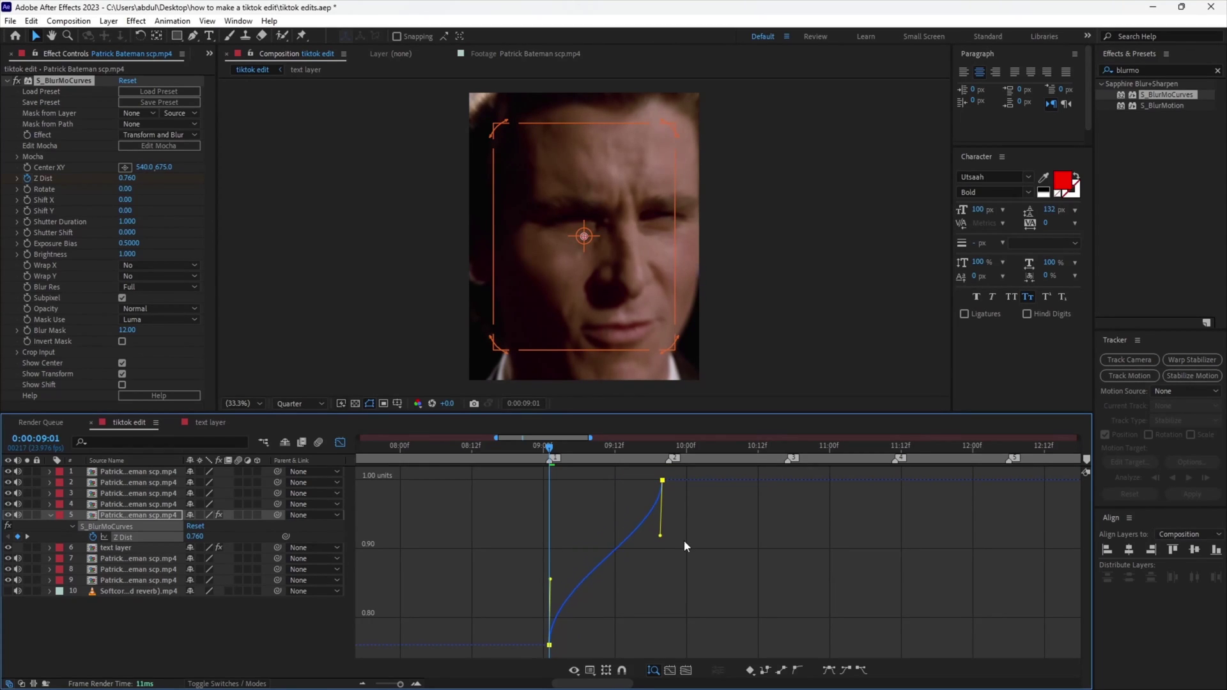
{"action": "left_click", "coordinate": [340, 442]}
Copy the S_BlurMoCurves zoom and paste it onto layers 4 and 3.
{"action": "left_click_drag", "start_coordinate": [731, 464], "coordinate": [669, 462]}
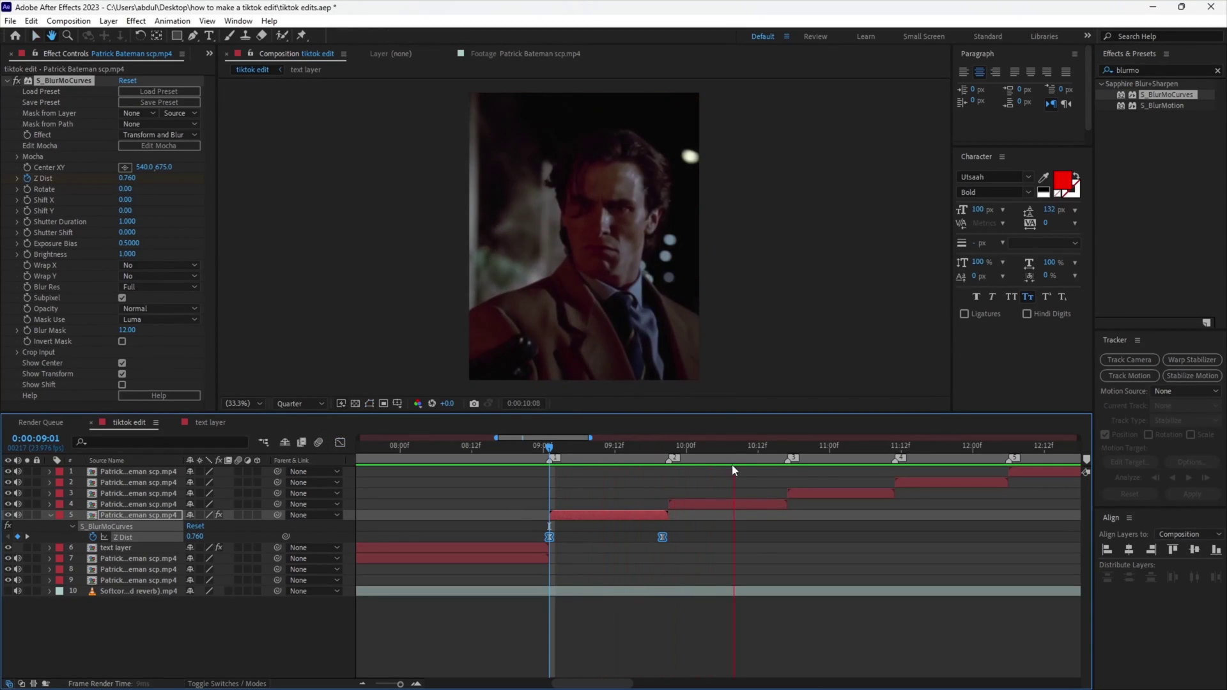
{"action": "key", "text": "ctrl+c"}
{"action": "left_click", "coordinate": [692, 505]}
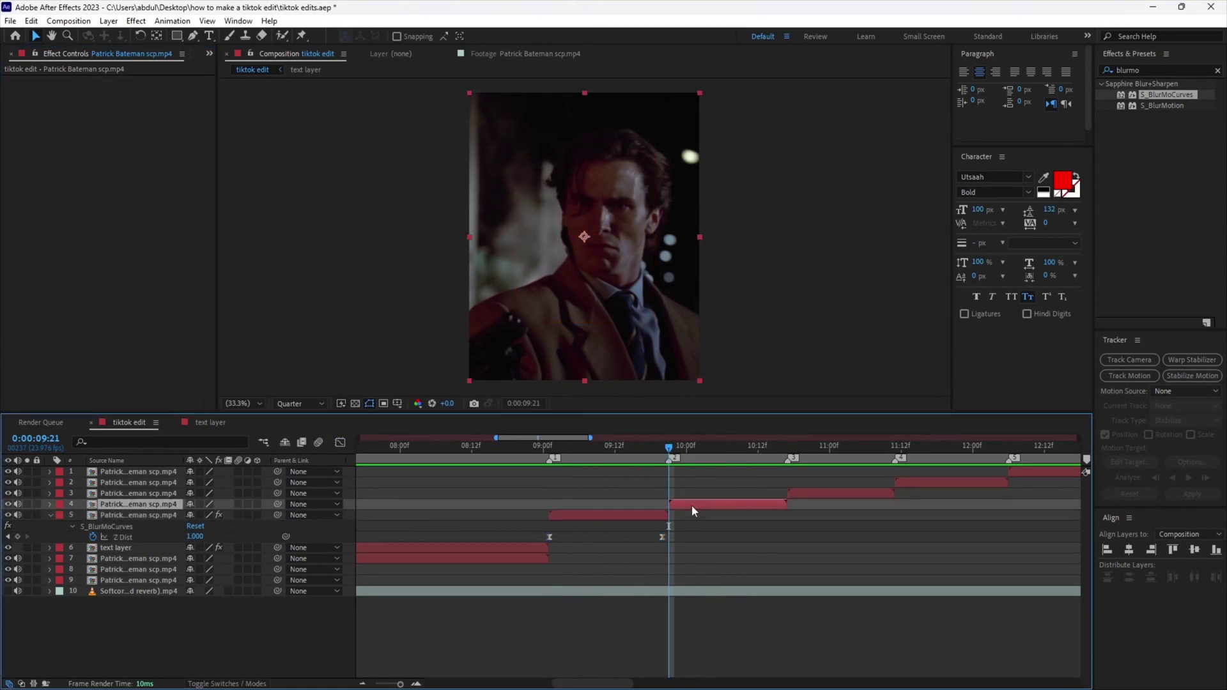
{"action": "key", "text": "ctrl+v"}
{"action": "left_click_drag", "start_coordinate": [767, 445], "coordinate": [792, 445]}
{"action": "left_click", "coordinate": [842, 488]}
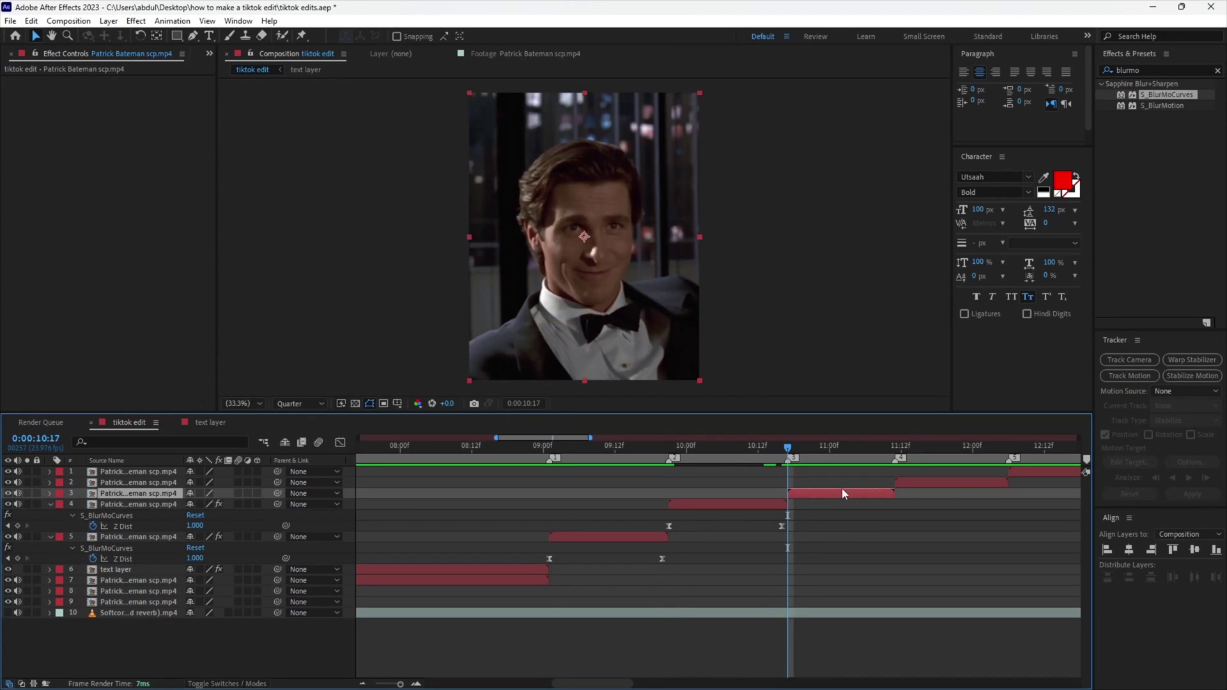
{"action": "key", "text": "ctrl+v"}
Move layer 3's last Z Dist keyframe to 11:10 to match its cut.
{"action": "left_click", "coordinate": [883, 448]}
{"action": "key", "text": "u"}
{"action": "left_click_drag", "start_coordinate": [901, 515], "coordinate": [884, 515]}
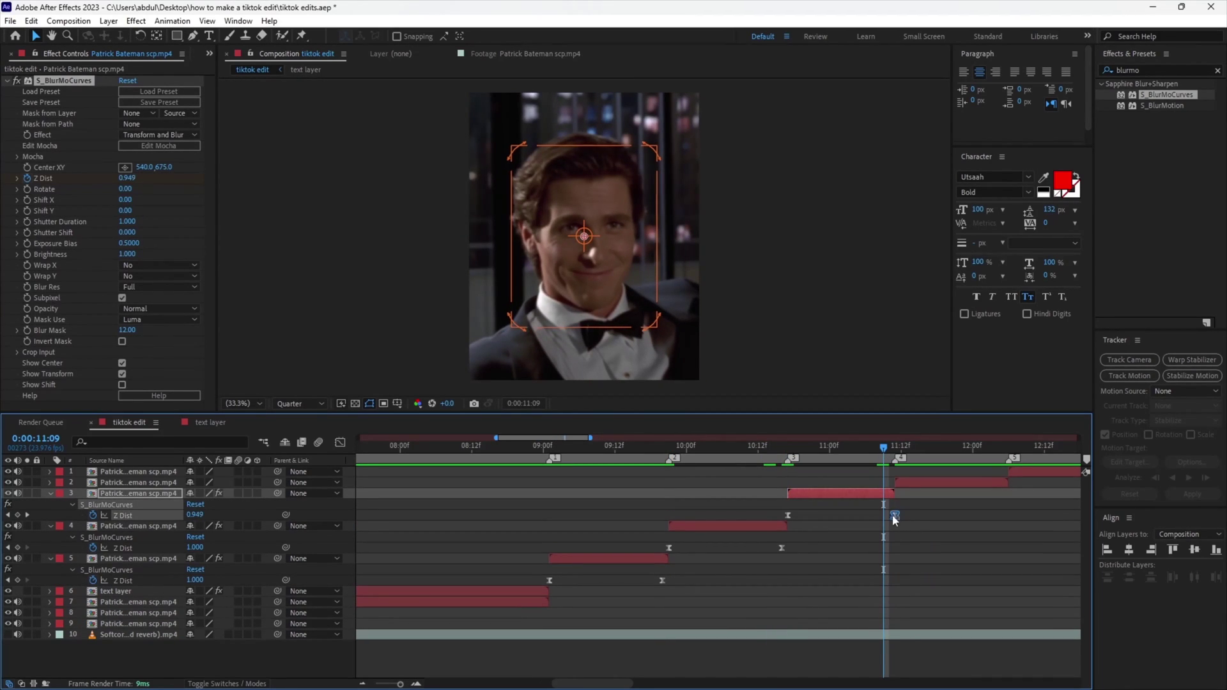
{"action": "left_click_drag", "start_coordinate": [886, 453], "coordinate": [889, 453]}
{"action": "left_click_drag", "start_coordinate": [884, 515], "coordinate": [889, 515]}
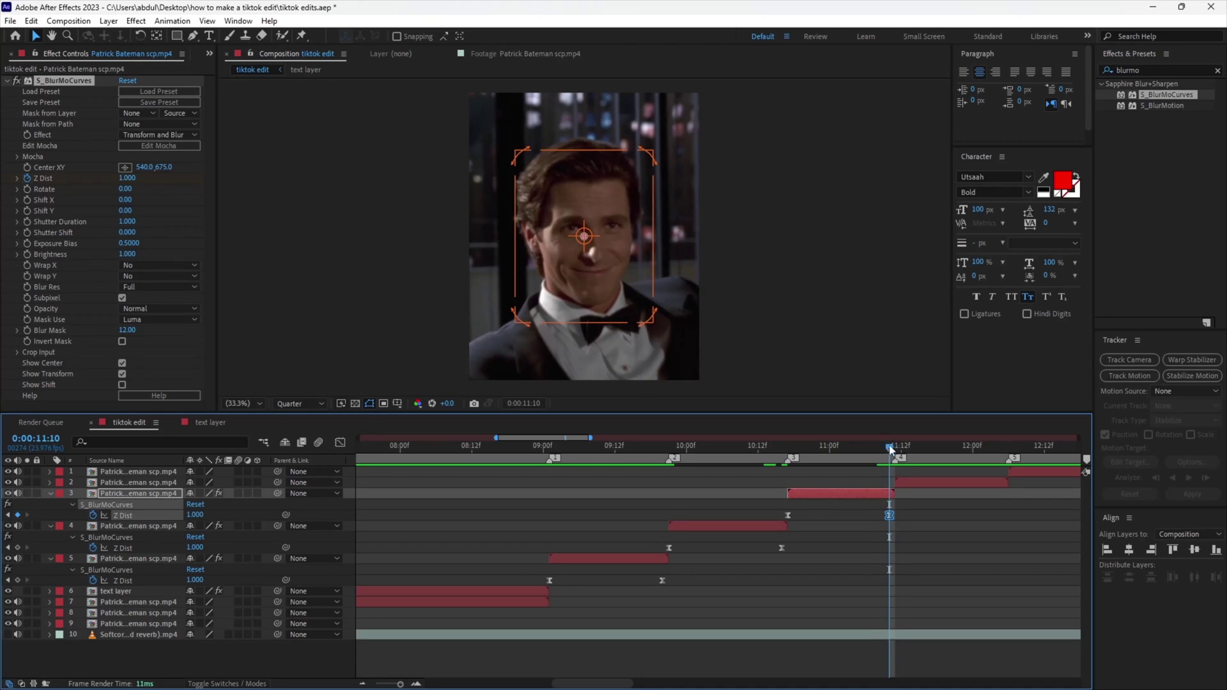
Paste the zoom onto layer 2 and move its Z Dist keyframe from 12:06 to 12:05.
{"action": "key", "text": "Page_Down"}
{"action": "left_click", "coordinate": [934, 483]}
{"action": "key", "text": "ctrl+v"}
{"action": "key", "text": "u"}
{"action": "left_click", "coordinate": [1002, 448]}
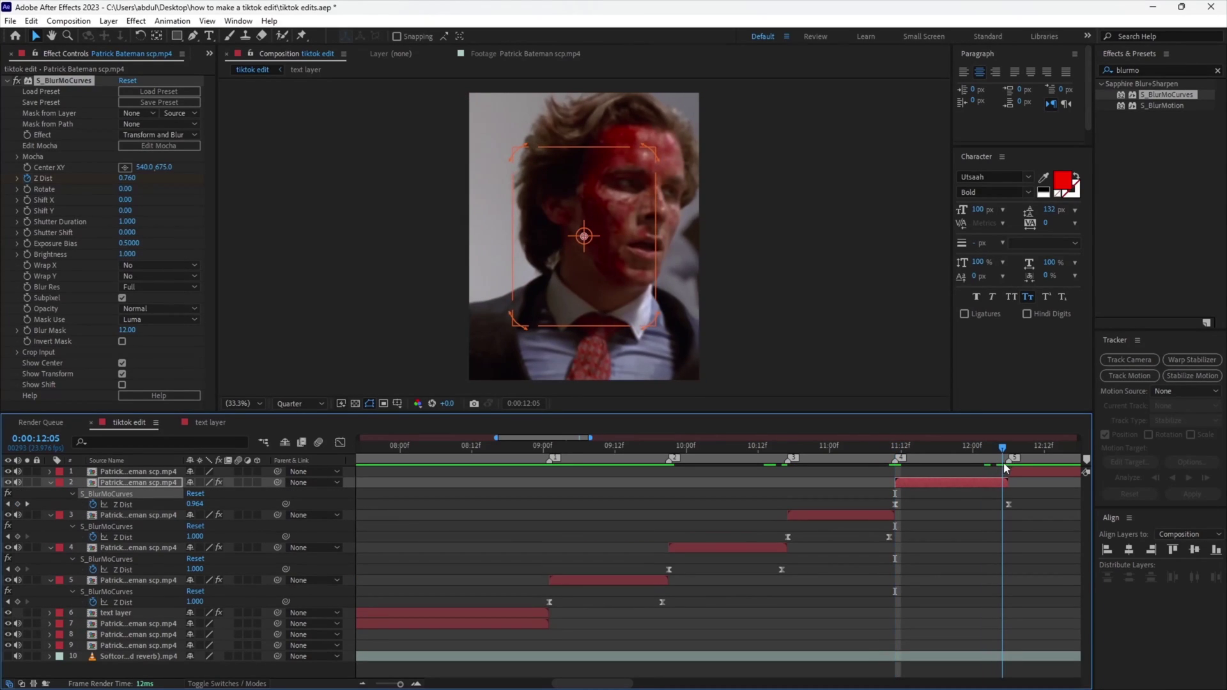
{"action": "left_click_drag", "start_coordinate": [1009, 504], "coordinate": [1003, 504]}
Paste the zoom onto layer 1 and align its Z Dist keyframe with the cut at 12:21.
{"action": "key", "text": "Page_Down"}
{"action": "scroll", "coordinate": [823, 468], "scroll_direction": "right", "scroll_amount": 3}
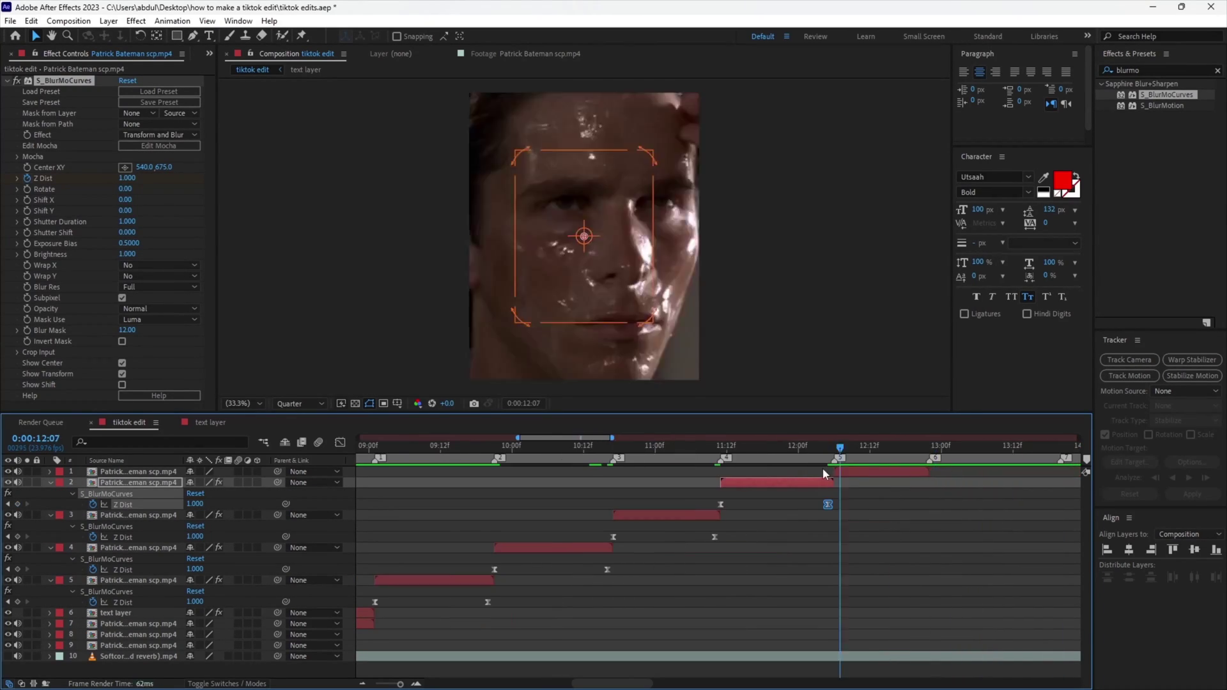
{"action": "left_click", "coordinate": [846, 474]}
{"action": "key", "text": "ctrl+v"}
{"action": "key", "text": "u"}
{"action": "left_click", "coordinate": [924, 447]}
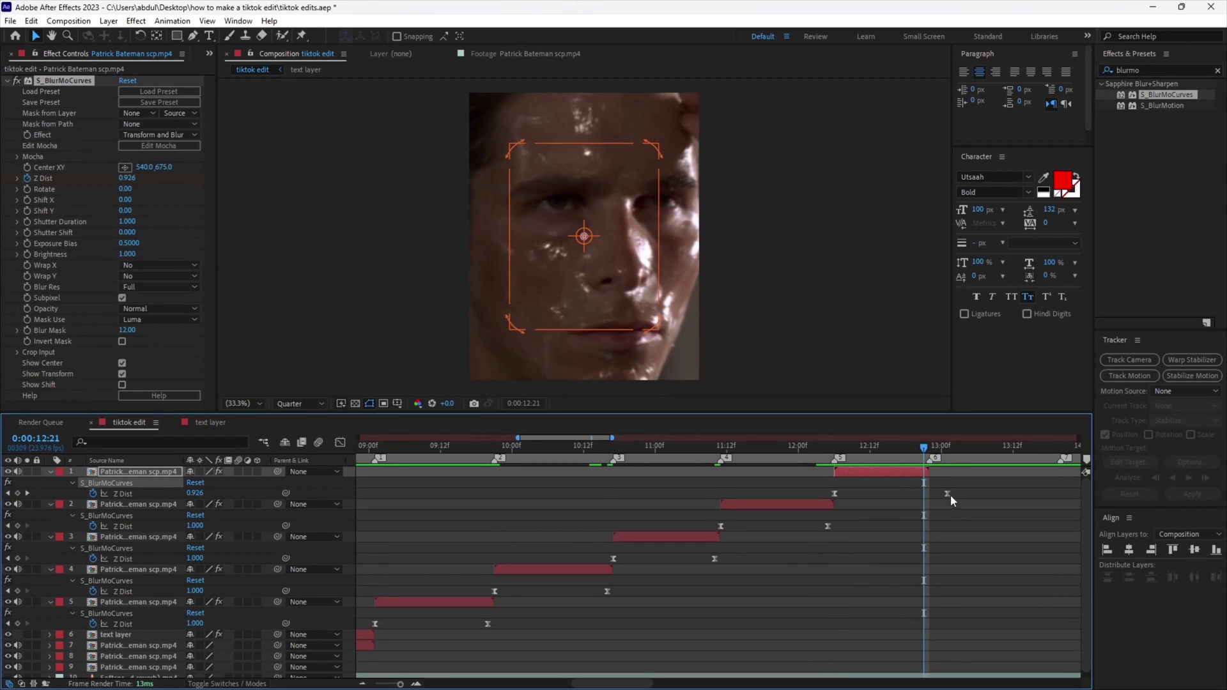
{"action": "left_click_drag", "start_coordinate": [948, 493], "coordinate": [927, 493]}
Duplicate the five blur-zoom clips, move the copies to the top and later in time.
{"action": "key", "text": "u"}
{"action": "key", "text": "semicolon"}
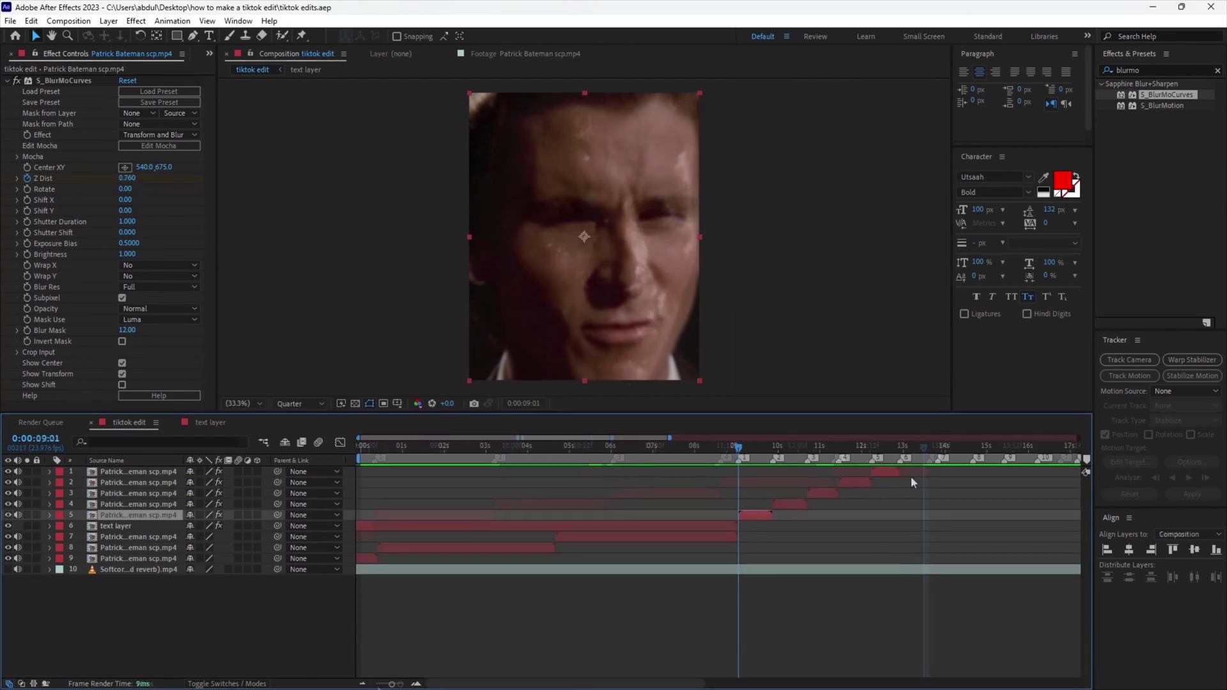
{"action": "left_click", "coordinate": [882, 471], "text": "shift"}
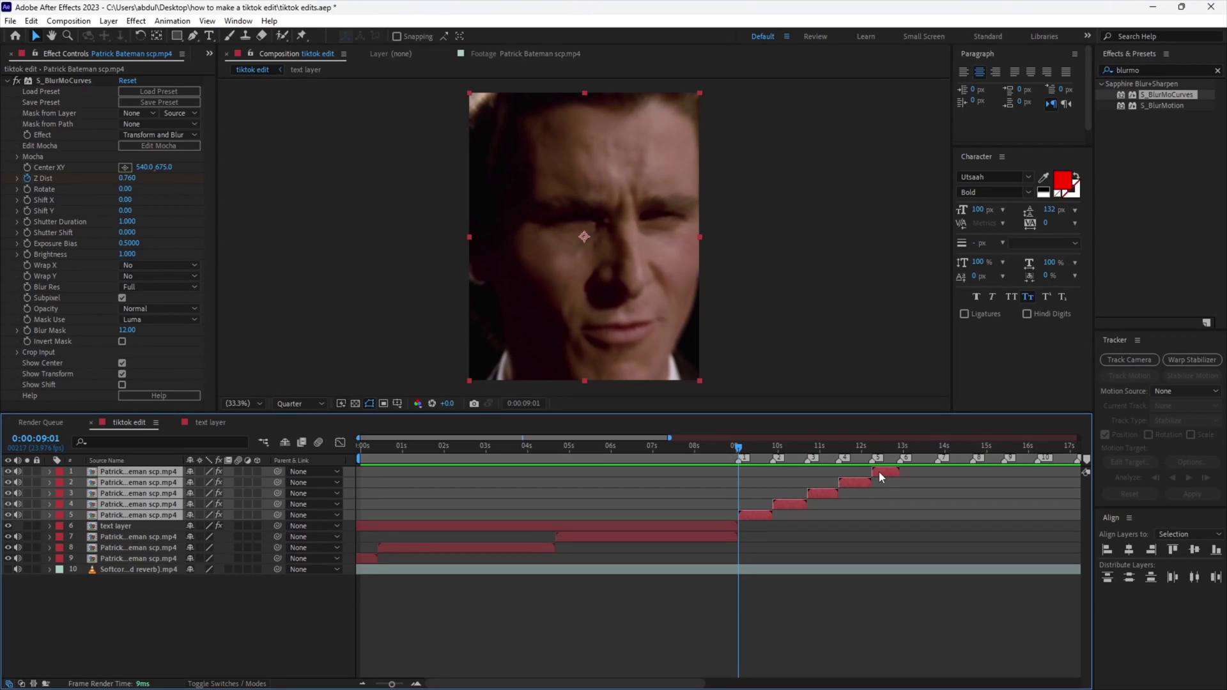
{"action": "key", "text": "ctrl+d"}
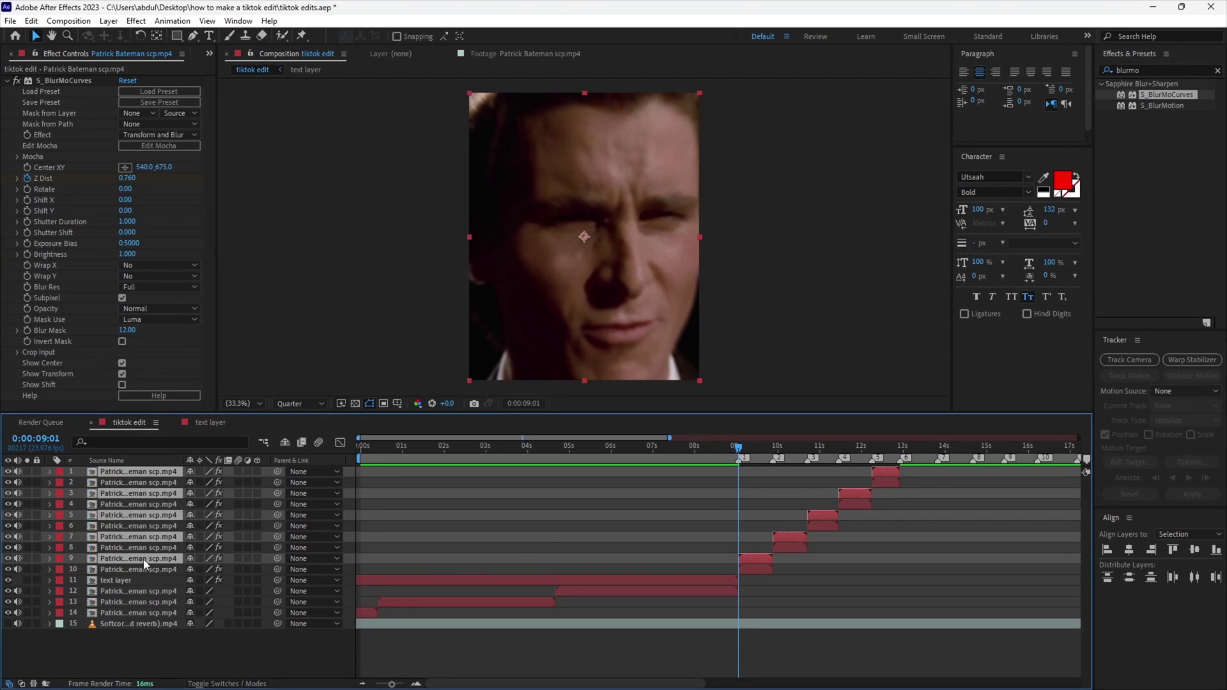
{"action": "left_click_drag", "start_coordinate": [141, 559], "coordinate": [151, 482]}
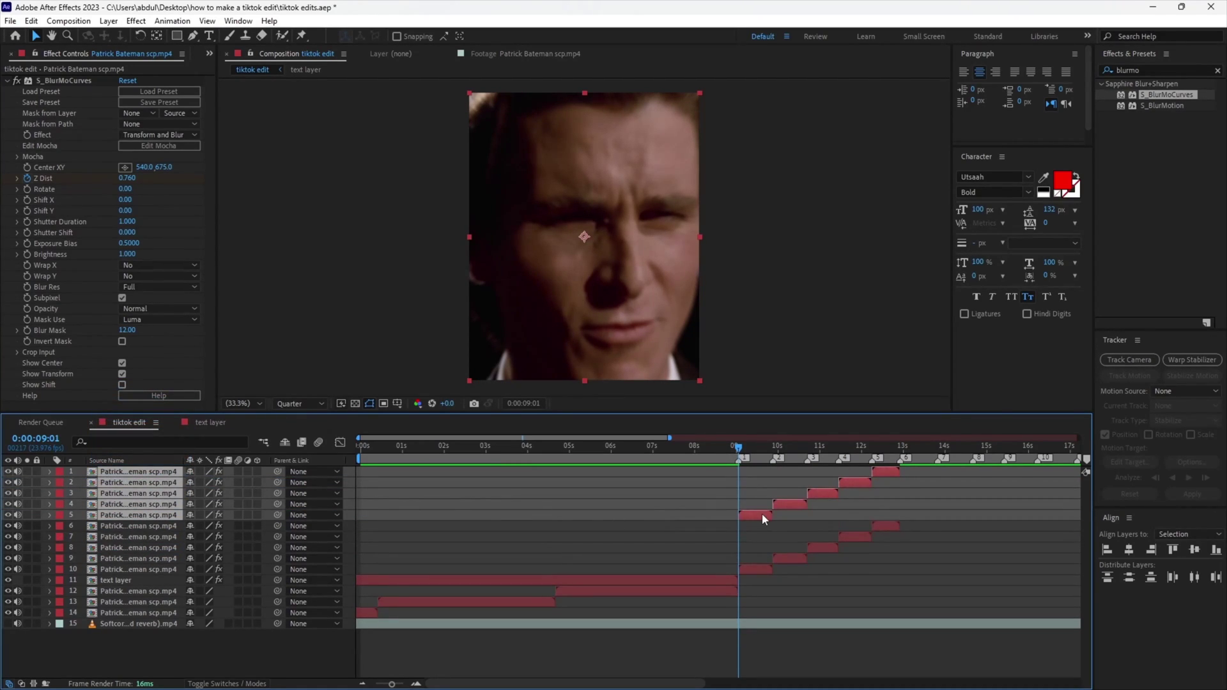
{"action": "left_click_drag", "start_coordinate": [762, 515], "coordinate": [922, 529]}
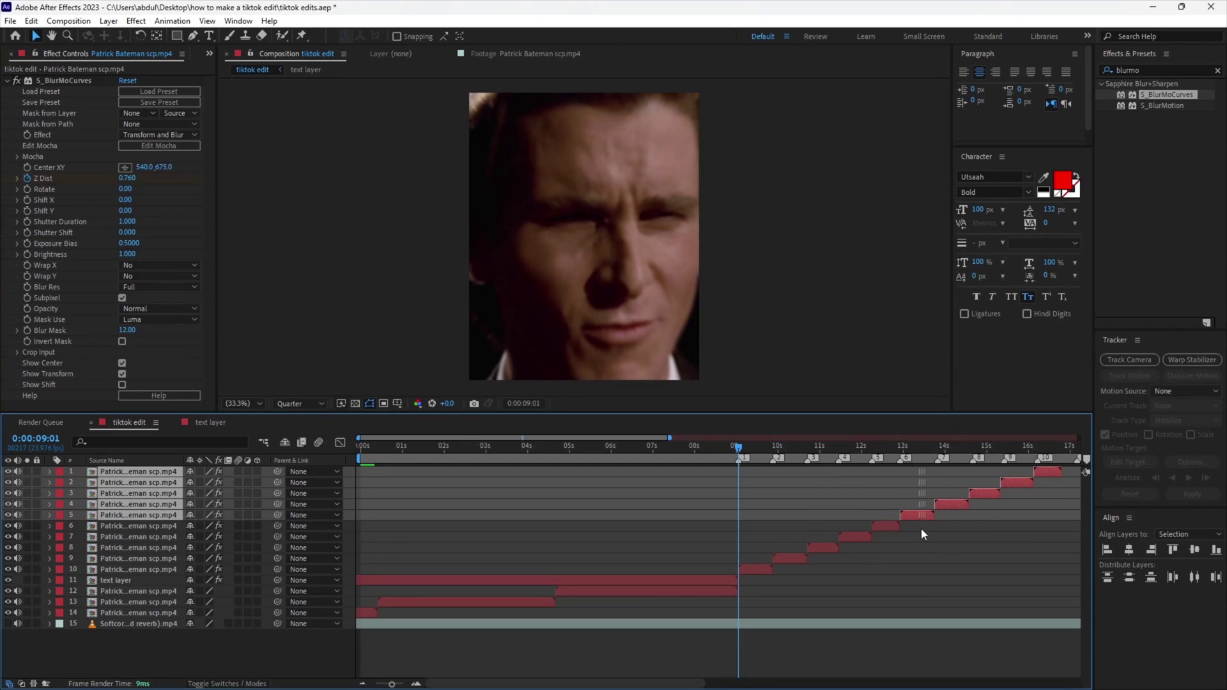
Preview the extended sequence and delete the extra top clip near 15 seconds.
{"action": "left_click", "coordinate": [647, 662]}
{"action": "key", "text": "space"}
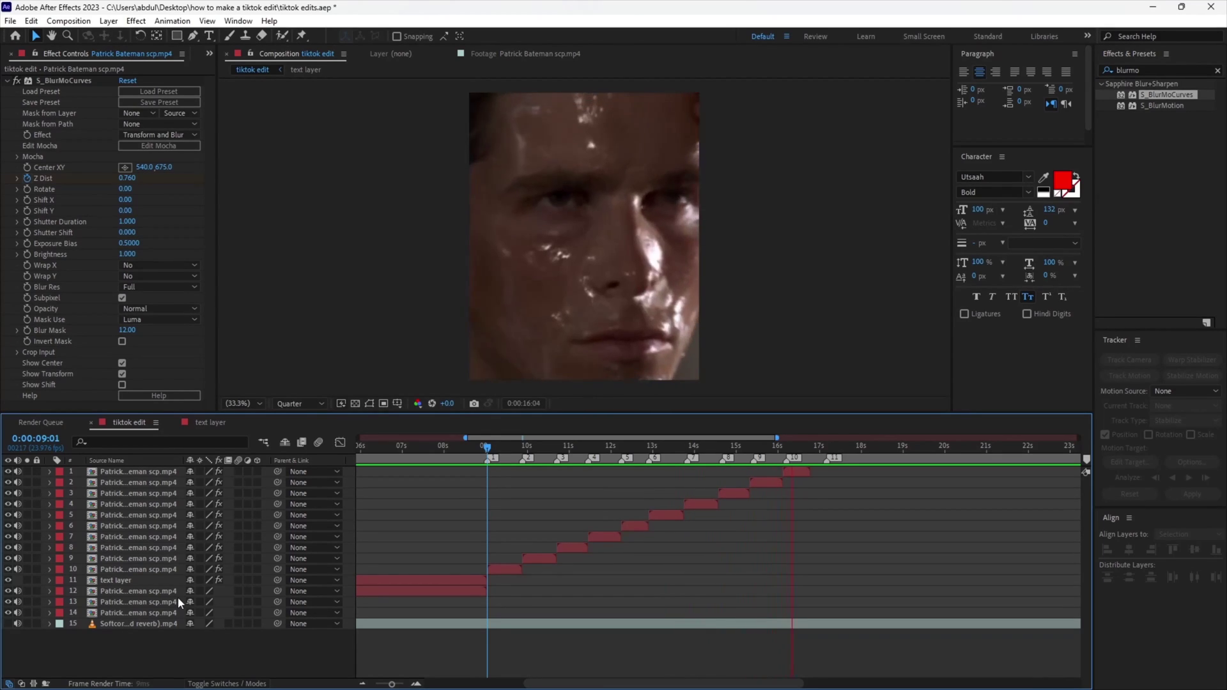
{"action": "key", "text": "space"}
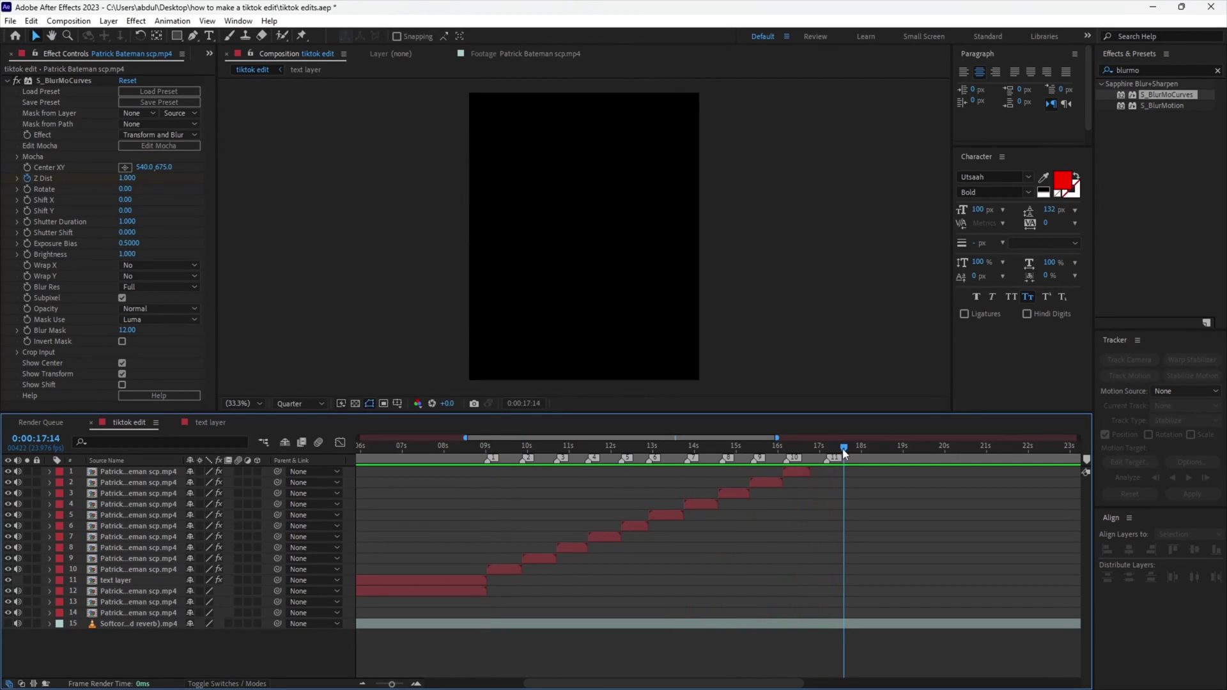
{"action": "left_click_drag", "start_coordinate": [843, 452], "coordinate": [767, 466]}
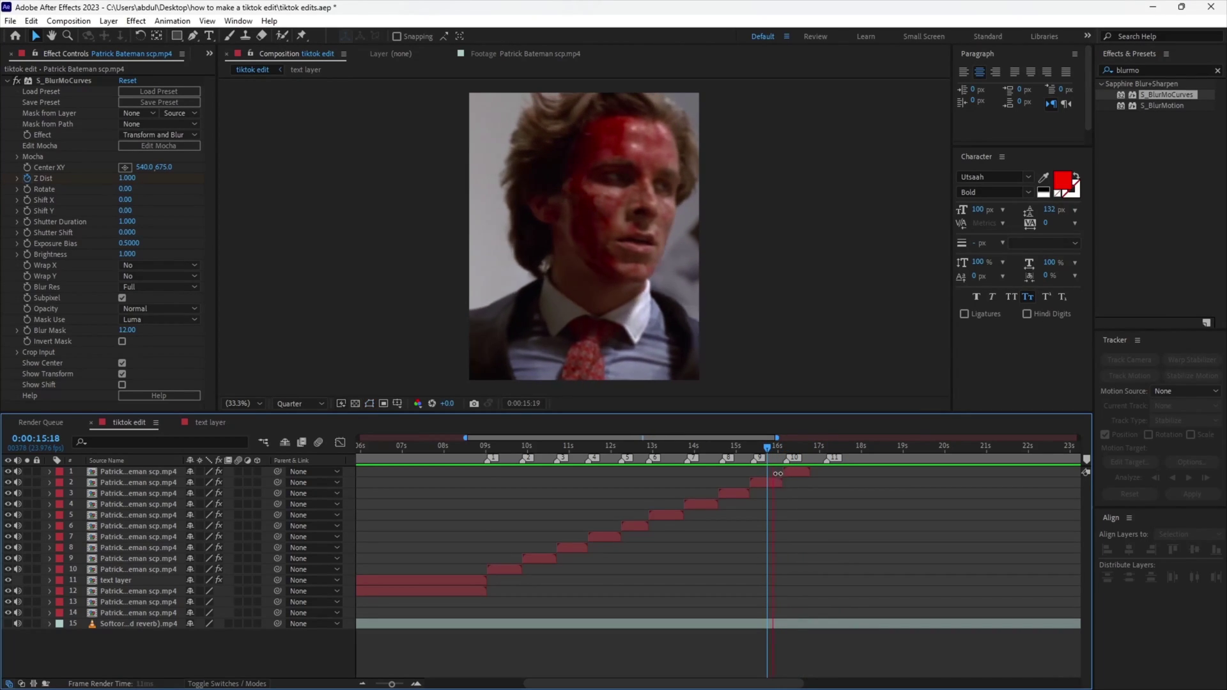
{"action": "left_click", "coordinate": [808, 470]}
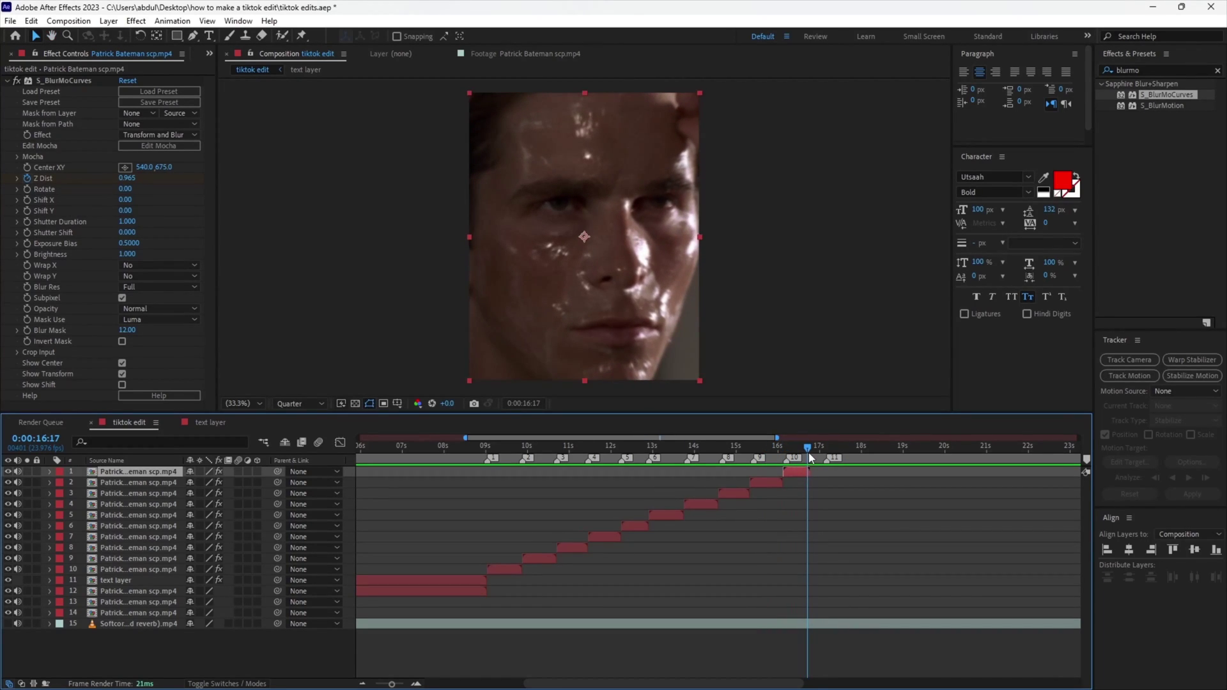
{"action": "key", "text": "Delete"}
Delete all the composition markers from the timeline.
{"action": "left_click_drag", "start_coordinate": [807, 453], "coordinate": [624, 485]}
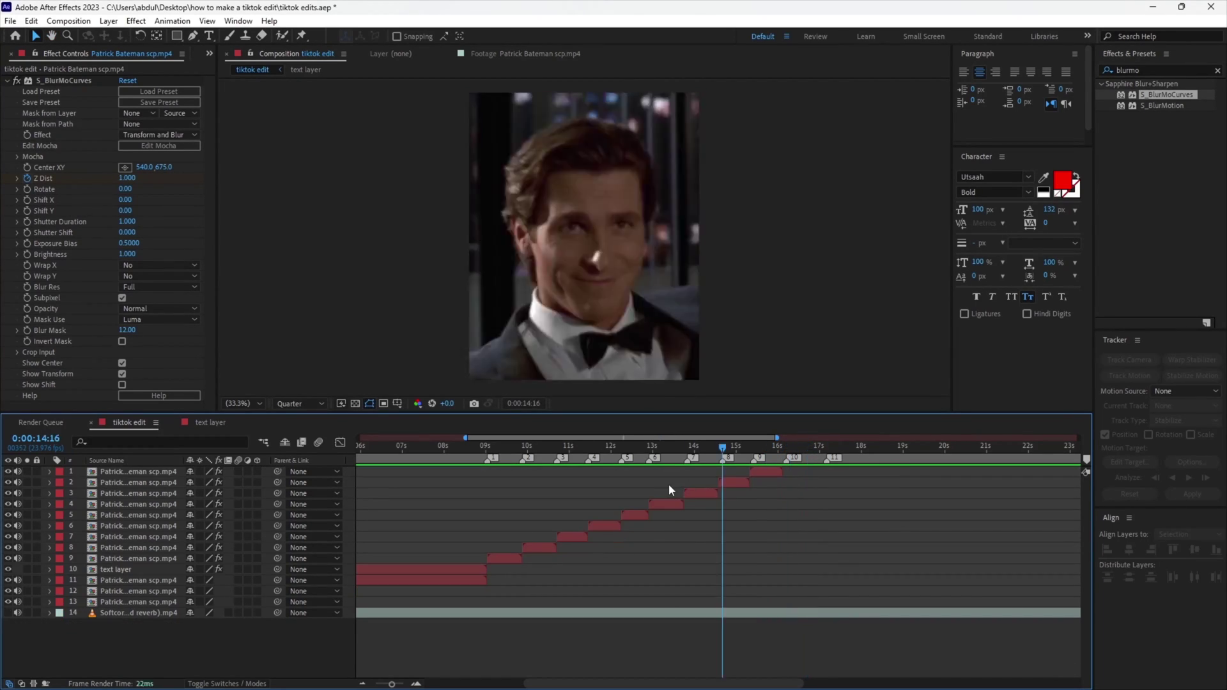
{"action": "right_click", "coordinate": [721, 457]}
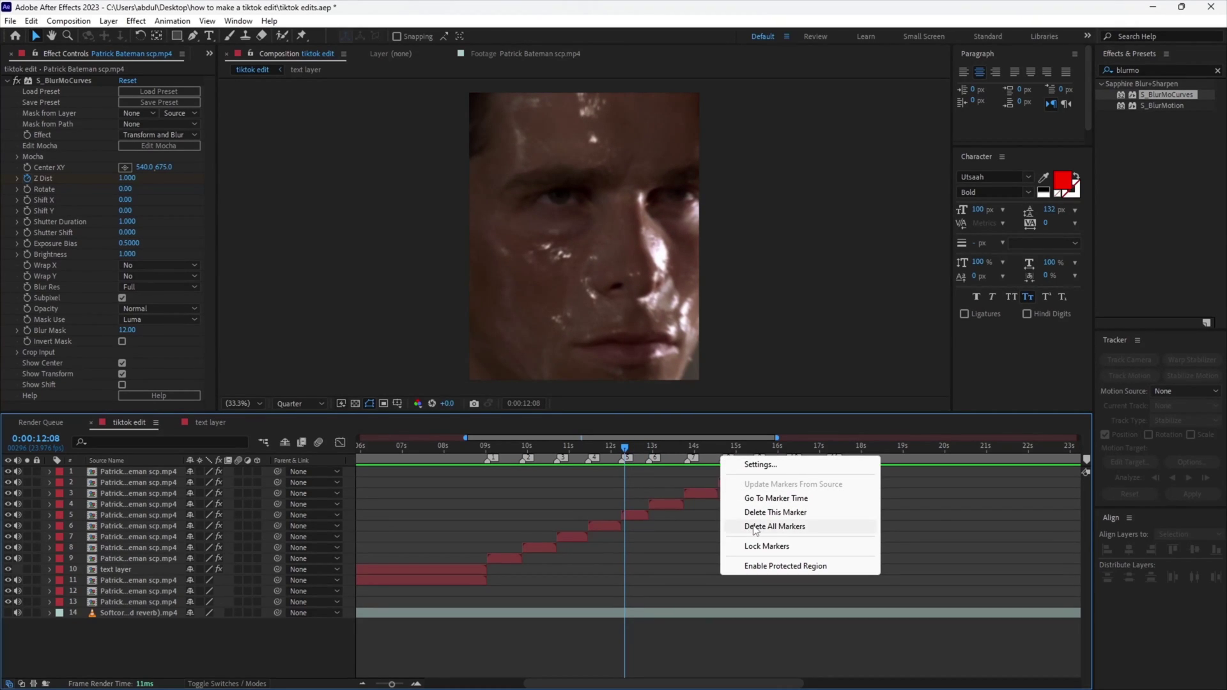
{"action": "left_click", "coordinate": [752, 525]}
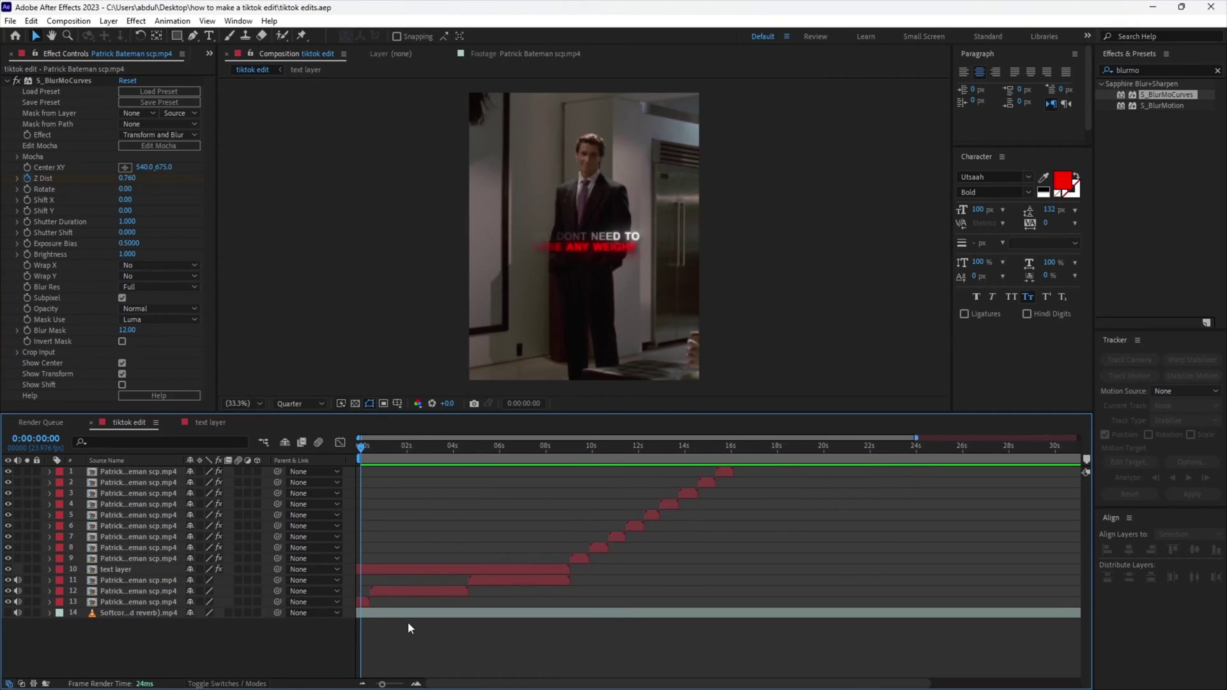
Nudge all layers together, then select the opening clips on layers 11–13 and pre-compose them.
{"action": "key", "text": "ctrl+a"}
{"action": "mouse_move", "coordinate": [408, 616]}
{"action": "left_mouse_down"}
{"action": "mouse_move", "coordinate": [441, 619]}
{"action": "mouse_move", "coordinate": [414, 619]}
{"action": "left_mouse_up"}
{"action": "left_click", "coordinate": [423, 629]}
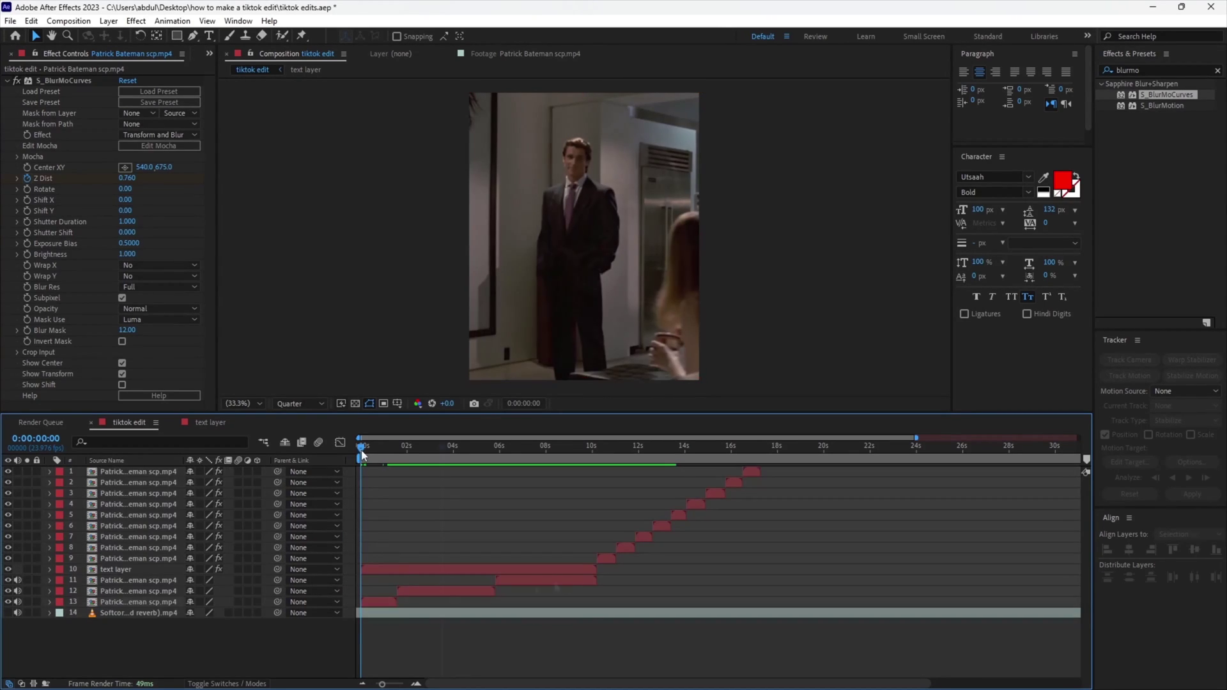
{"action": "left_click_drag", "start_coordinate": [362, 450], "coordinate": [442, 450]}
{"action": "left_click", "coordinate": [380, 602]}
{"action": "left_click", "coordinate": [531, 581], "text": "shift"}
{"action": "key", "text": "ctrl+shift+c"}
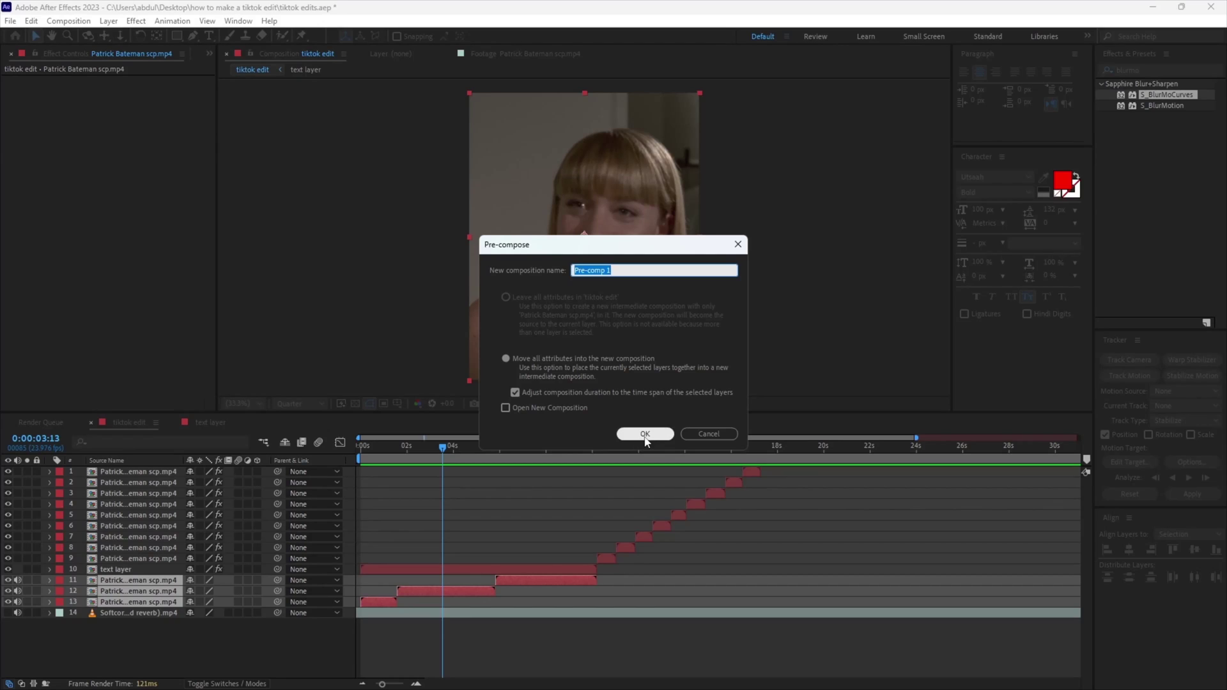
Confirm the three opening clips as Pre-comp 1 and raise its Audio Levels to +4 dB.
{"action": "left_click", "coordinate": [645, 434]}
{"action": "key", "text": "l"}
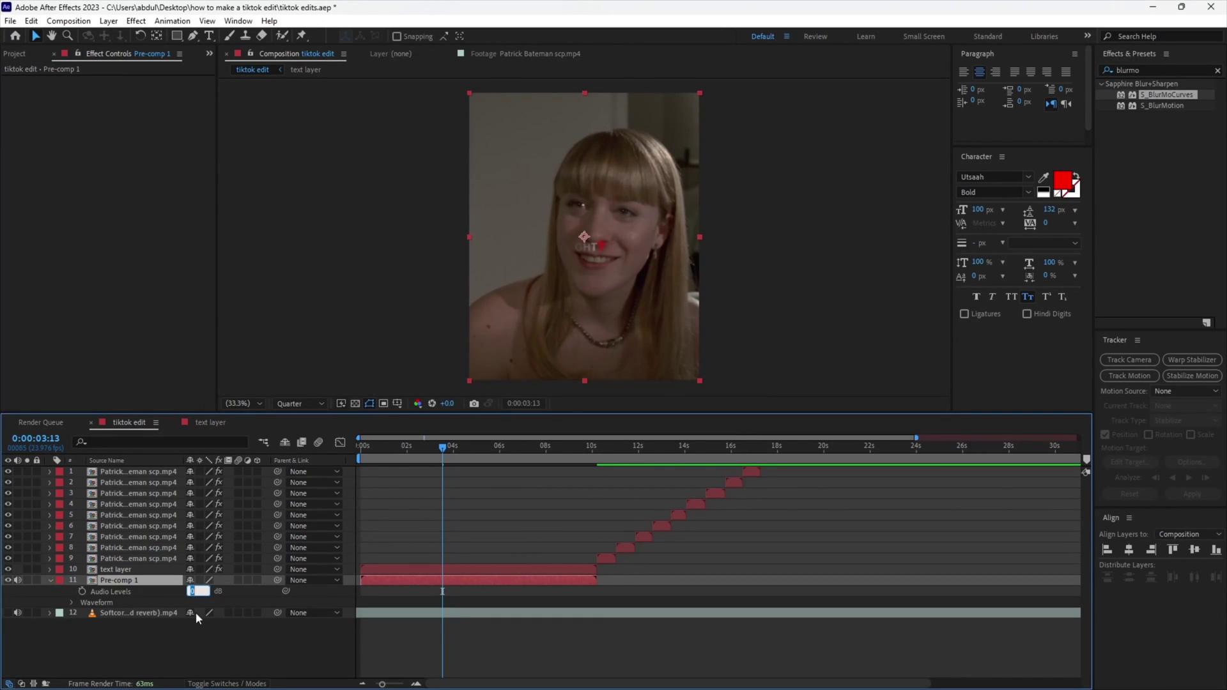
{"action": "type", "text": "4"}
{"action": "key", "text": "Return"}
{"action": "left_click", "coordinate": [499, 620]}
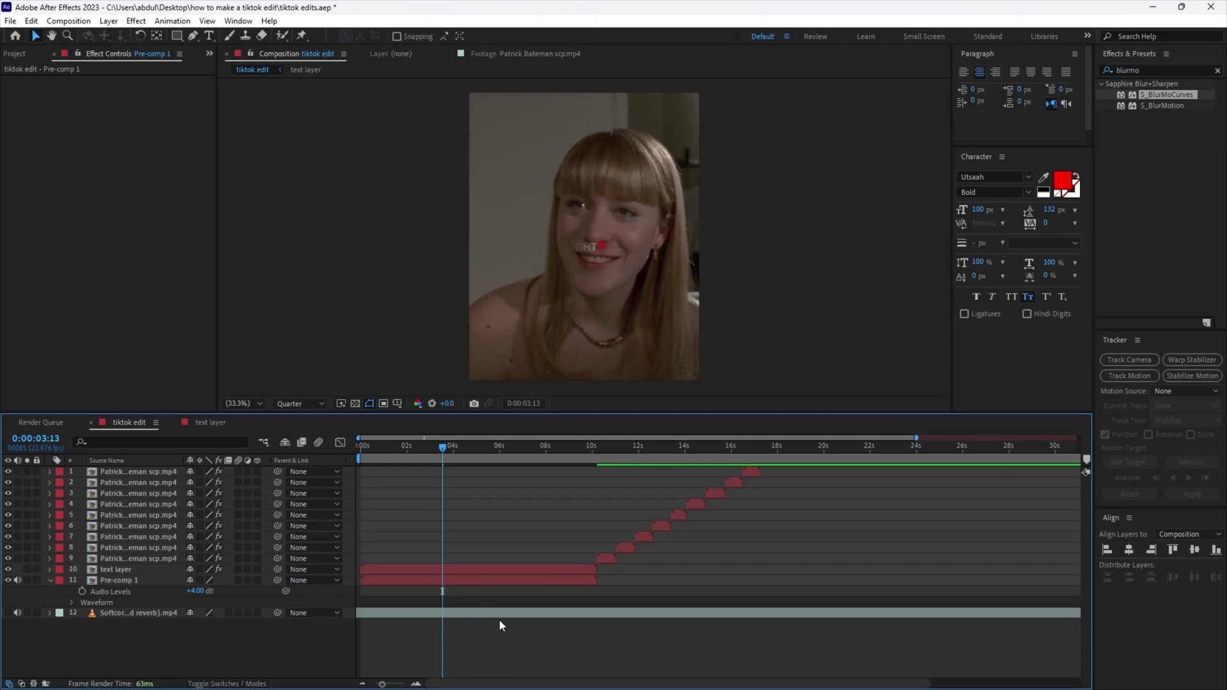
Add Audio Levels keyframes on the song layer at 10:05 and 9:12.
{"action": "left_click", "coordinate": [599, 446]}
{"action": "key", "text": "equal"}
{"action": "key", "text": "equal"}
{"action": "left_click", "coordinate": [137, 613]}
{"action": "key", "text": "l"}
{"action": "left_click", "coordinate": [83, 623]}
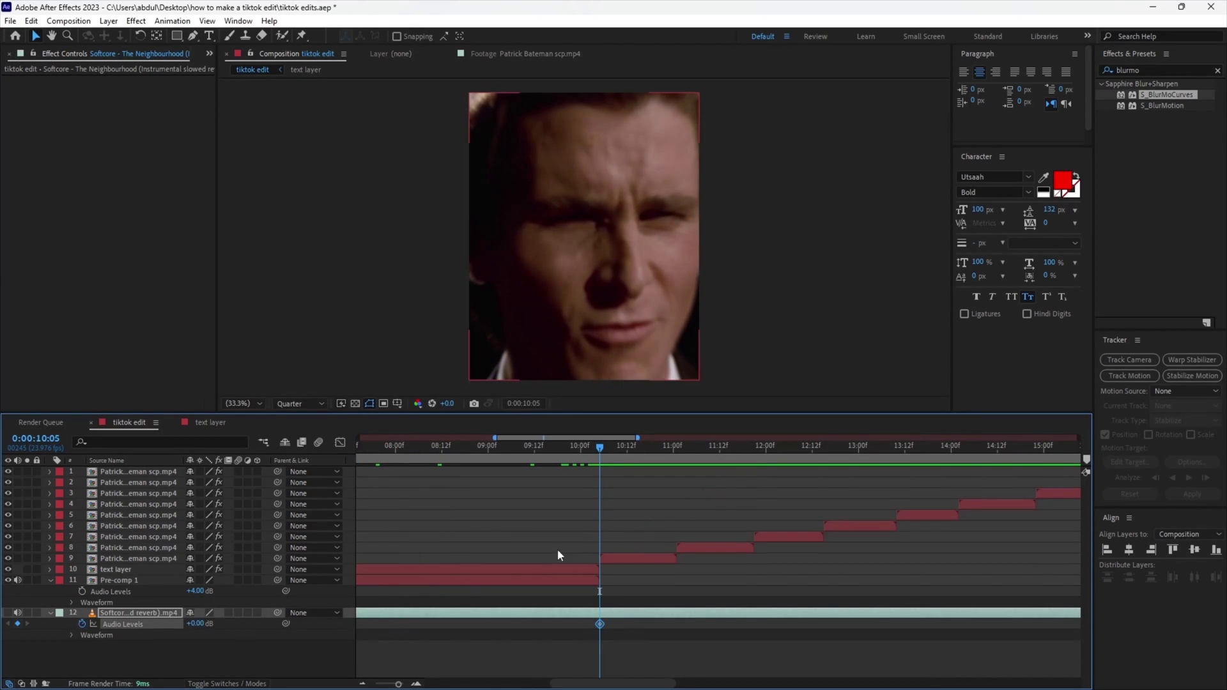
{"action": "left_click_drag", "start_coordinate": [600, 462], "coordinate": [565, 464]}
{"action": "left_click_drag", "start_coordinate": [504, 483], "coordinate": [535, 481]}
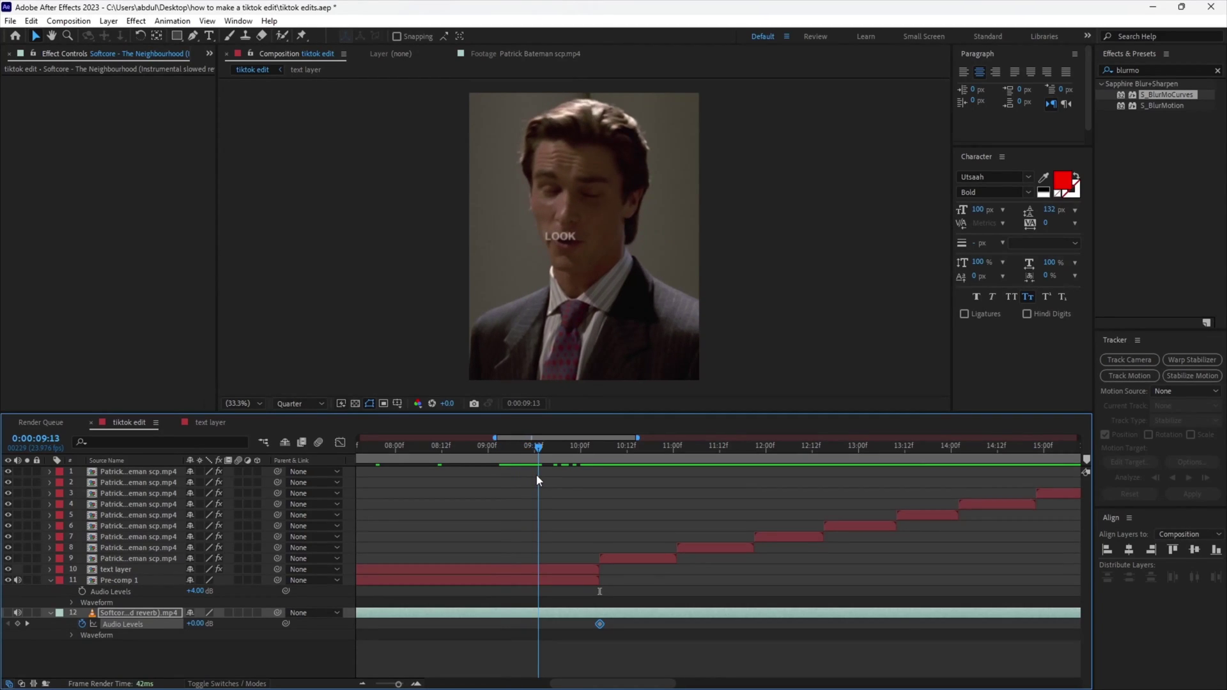
{"action": "left_click", "coordinate": [18, 624]}
{"action": "left_click", "coordinate": [200, 624]}
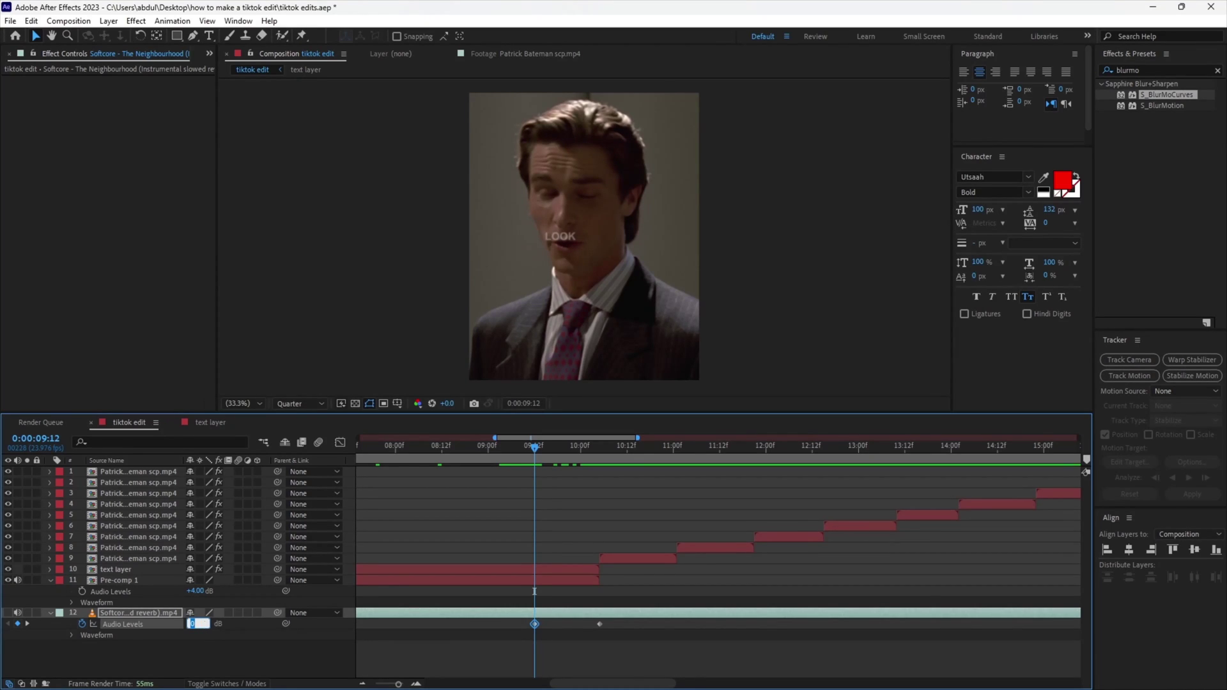
{"action": "type", "text": "-1"}
{"action": "key", "text": "Return"}
Move the playhead to about 14 seconds and collapse the song's audio properties.
{"action": "scroll", "coordinate": [554, 480], "scroll_direction": "down", "scroll_amount": 5}
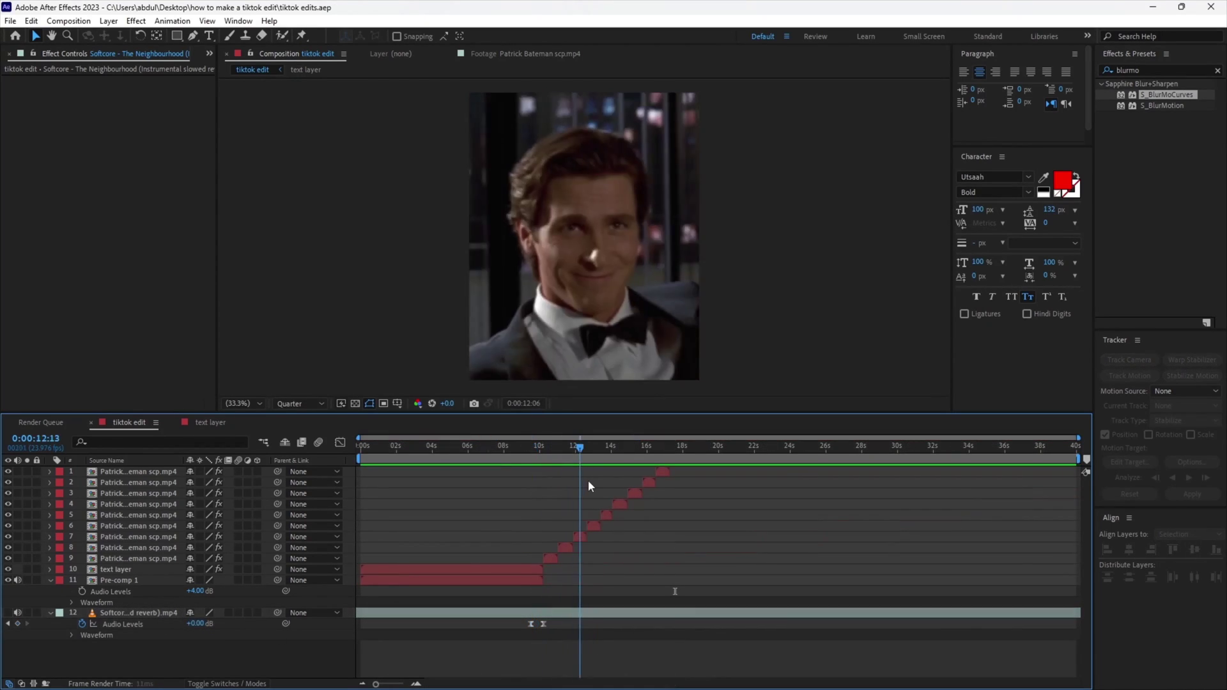
{"action": "left_click_drag", "start_coordinate": [588, 480], "coordinate": [612, 482]}
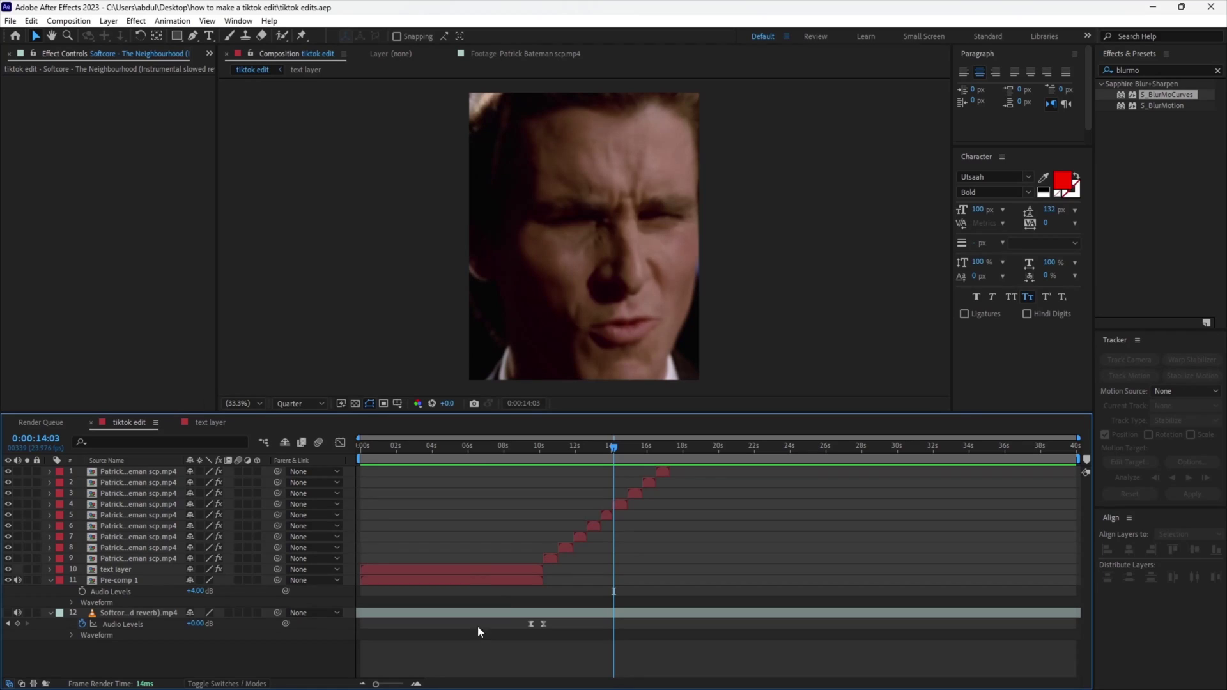
{"action": "key", "text": "u"}
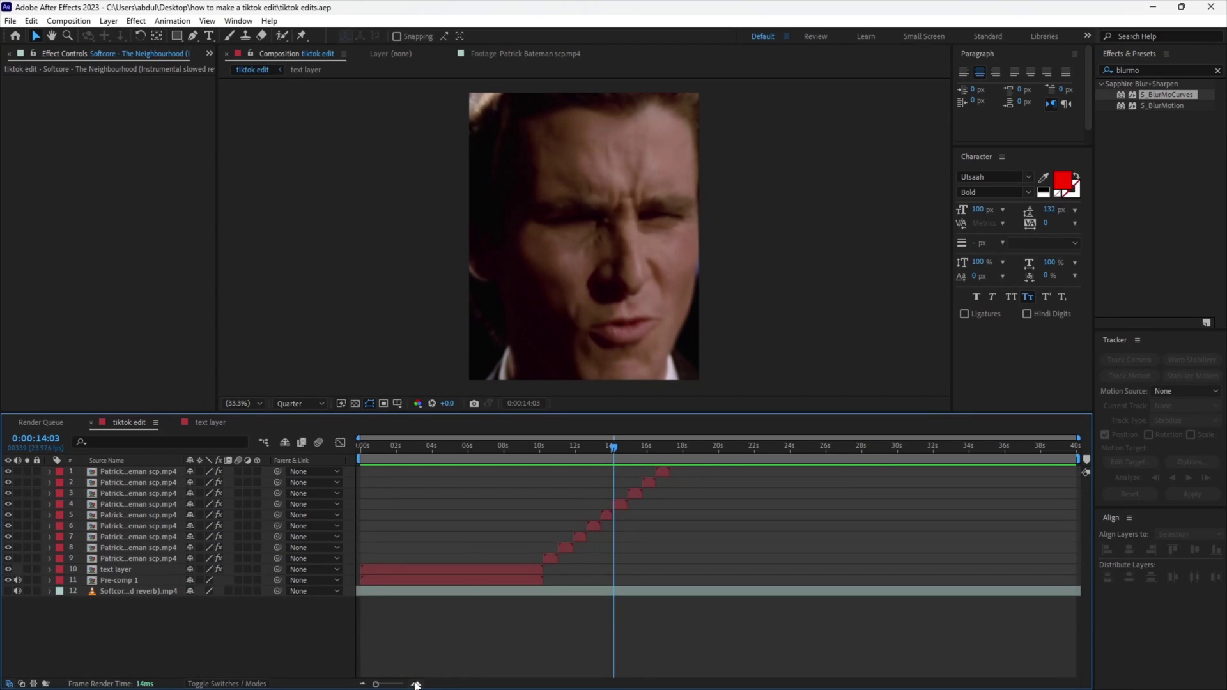
{"action": "left_click", "coordinate": [416, 683]}
Create a white solid and trim it to run from 14:00 to about 14:14.
{"action": "right_click", "coordinate": [220, 620]}
{"action": "mouse_move", "coordinate": [252, 461]}
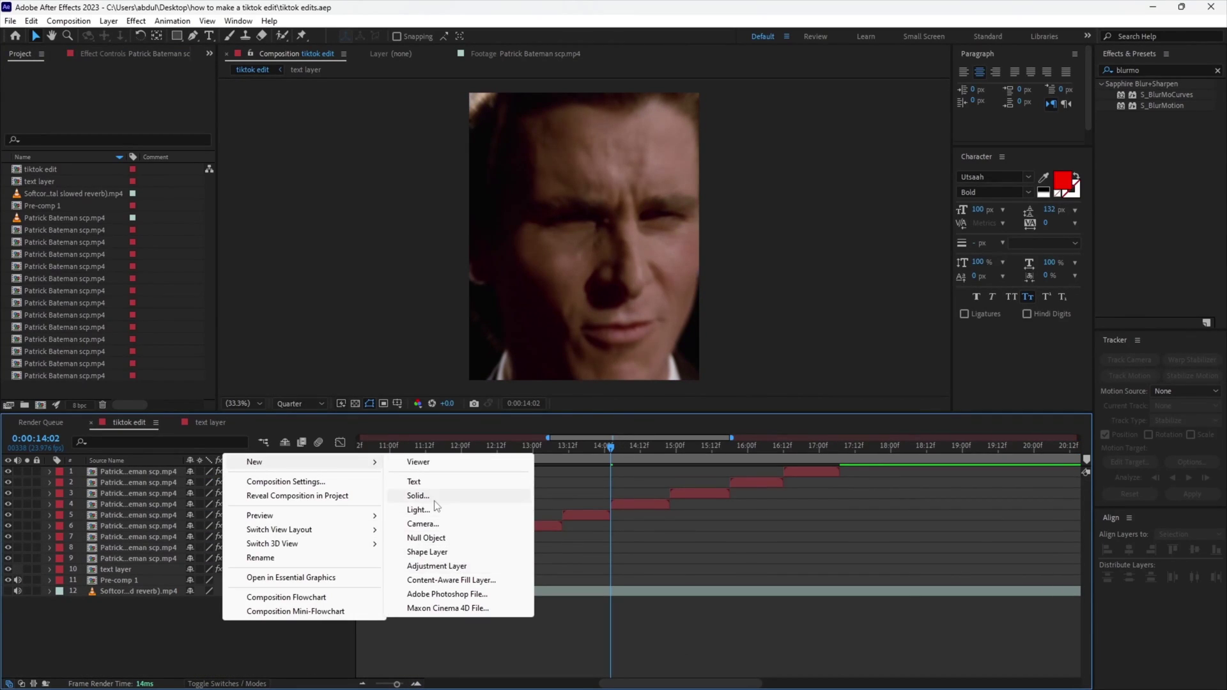
{"action": "left_click", "coordinate": [434, 500]}
{"action": "left_click", "coordinate": [659, 461]}
{"action": "key", "text": "alt+bracketleft"}
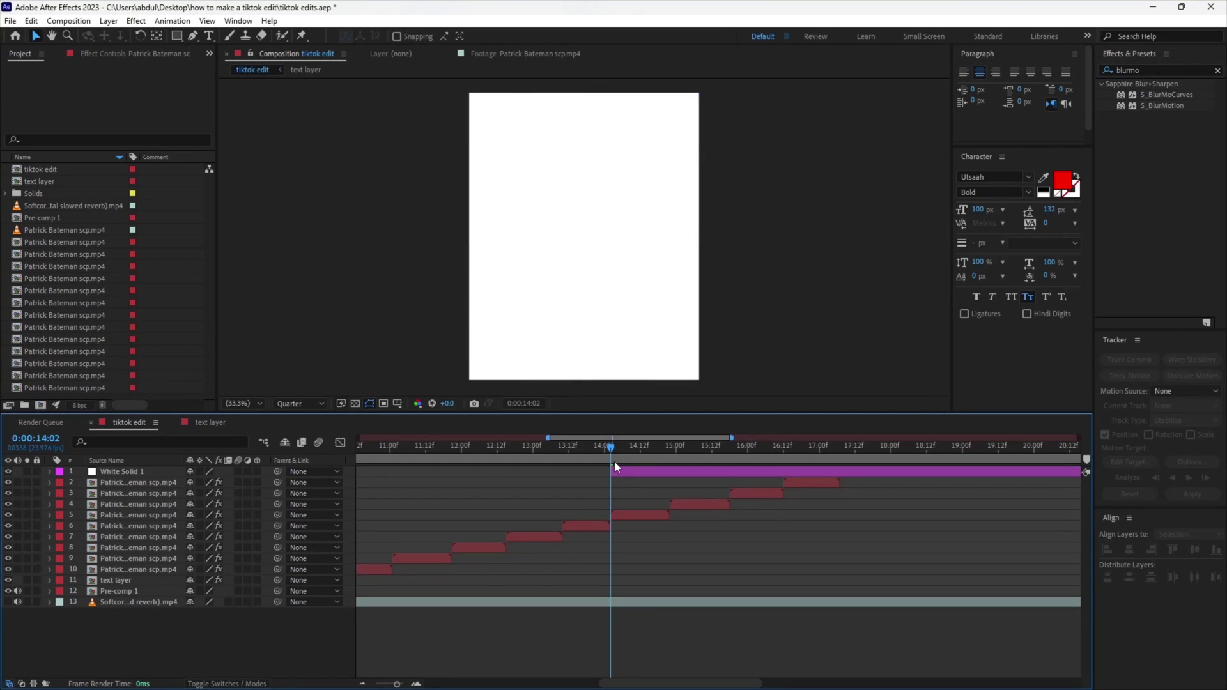
{"action": "left_click_drag", "start_coordinate": [615, 462], "coordinate": [604, 459]}
{"action": "left_click_drag", "start_coordinate": [615, 472], "coordinate": [609, 471]}
Keyframe White Solid 1's opacity from 100% at 14:00 to 0% at 14:12 with Easy Ease.
{"action": "left_click", "coordinate": [642, 454]}
{"action": "key", "text": "alt+bracketright"}
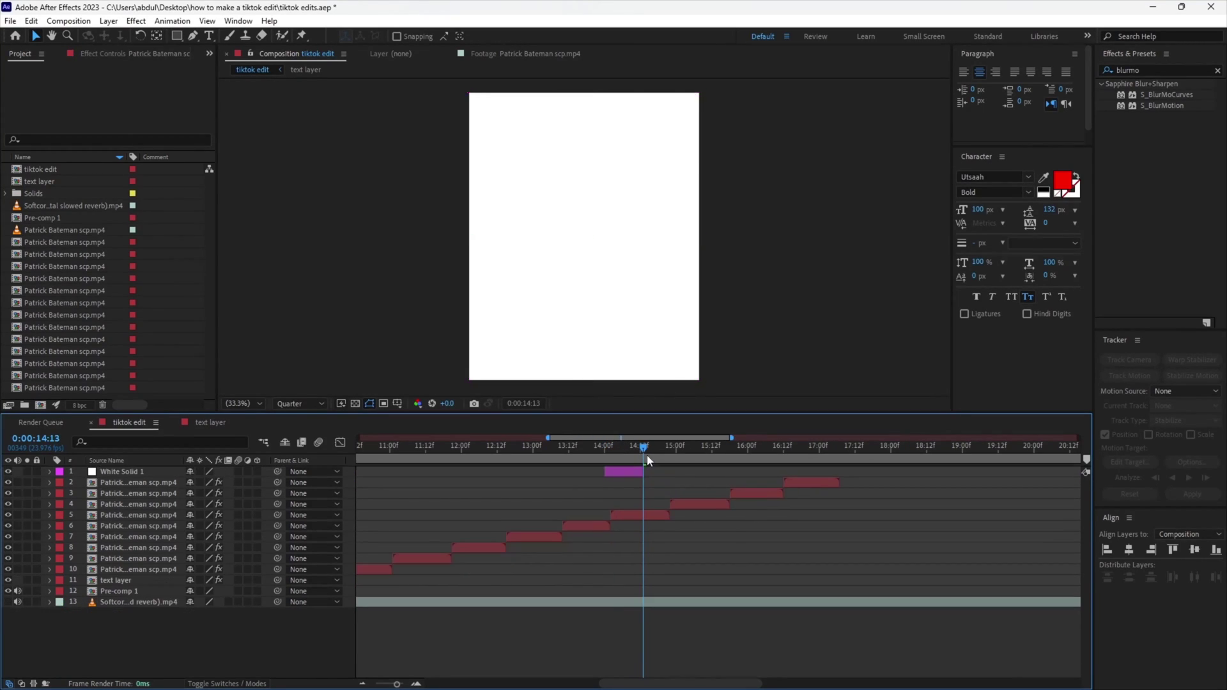
{"action": "key", "text": "i"}
{"action": "left_click", "coordinate": [614, 474]}
{"action": "key", "text": "alt+shift+t"}
{"action": "key", "text": "Page_Down"}
{"action": "key", "text": "Page_Down"}
{"action": "key", "text": "Page_Down"}
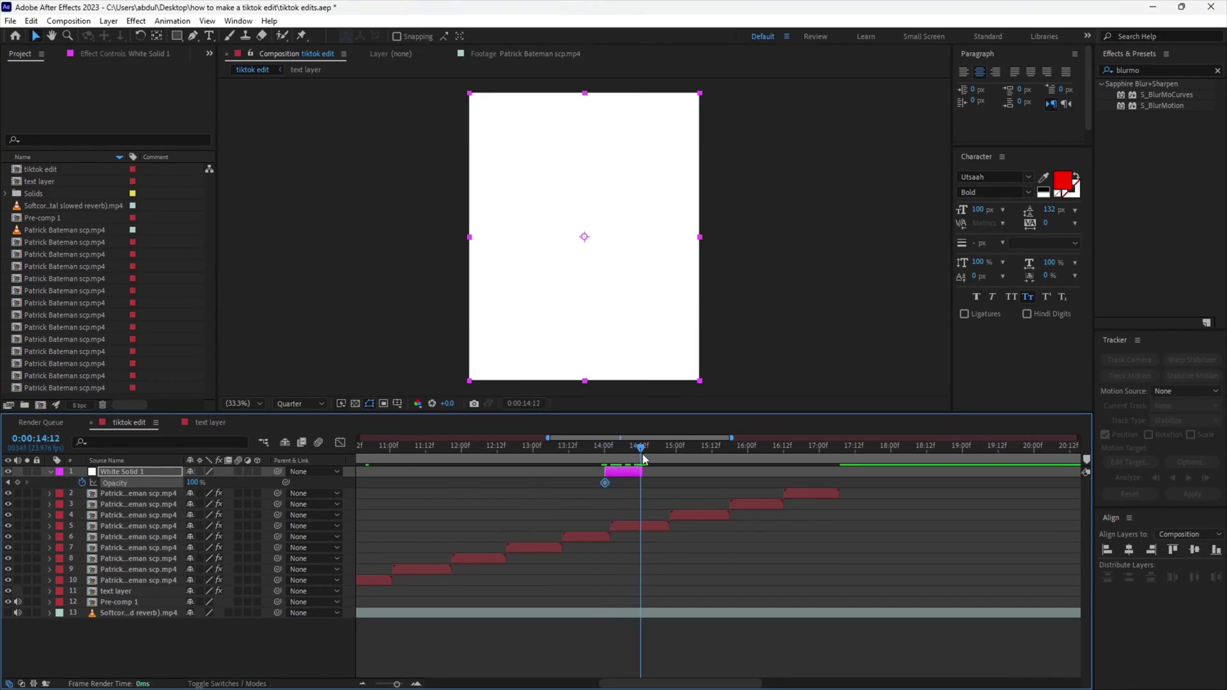
{"action": "left_click_drag", "start_coordinate": [192, 482], "coordinate": [105, 486]}
Steepen the opacity fade's curve in the Graph Editor with a longer ease into 0%.
{"action": "left_click", "coordinate": [340, 442]}
{"action": "scroll", "coordinate": [522, 500], "scroll_direction": "up", "scroll_amount": 3}
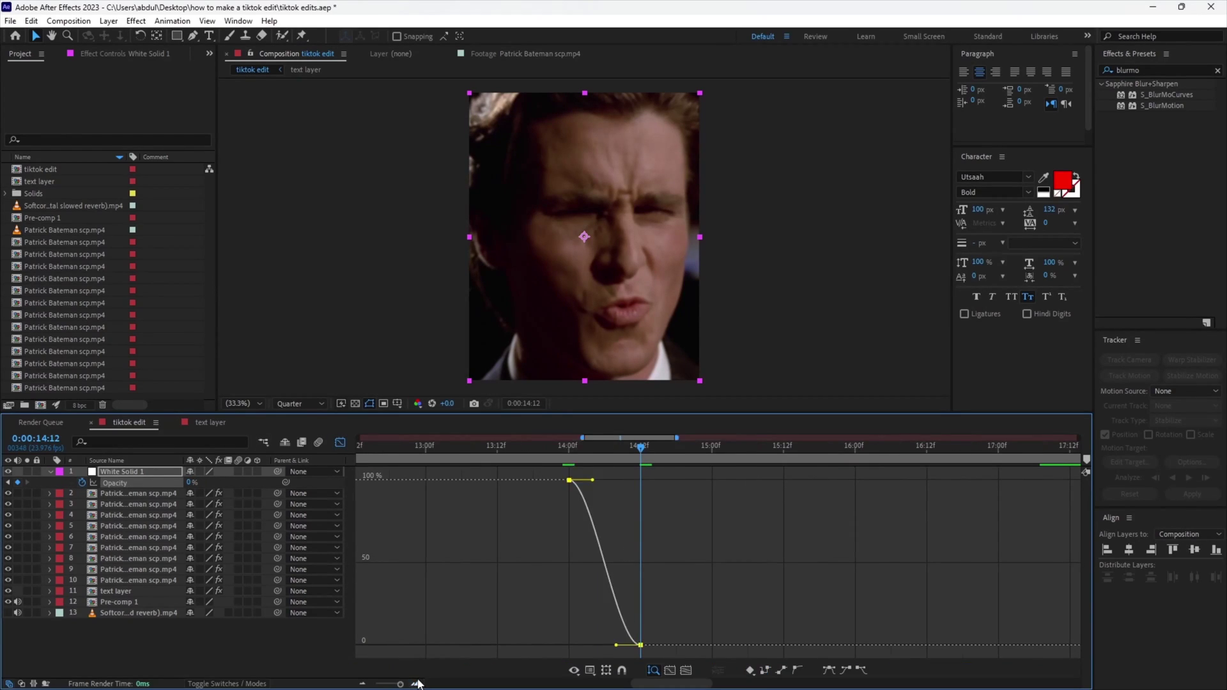
{"action": "left_click_drag", "start_coordinate": [590, 644], "coordinate": [531, 645]}
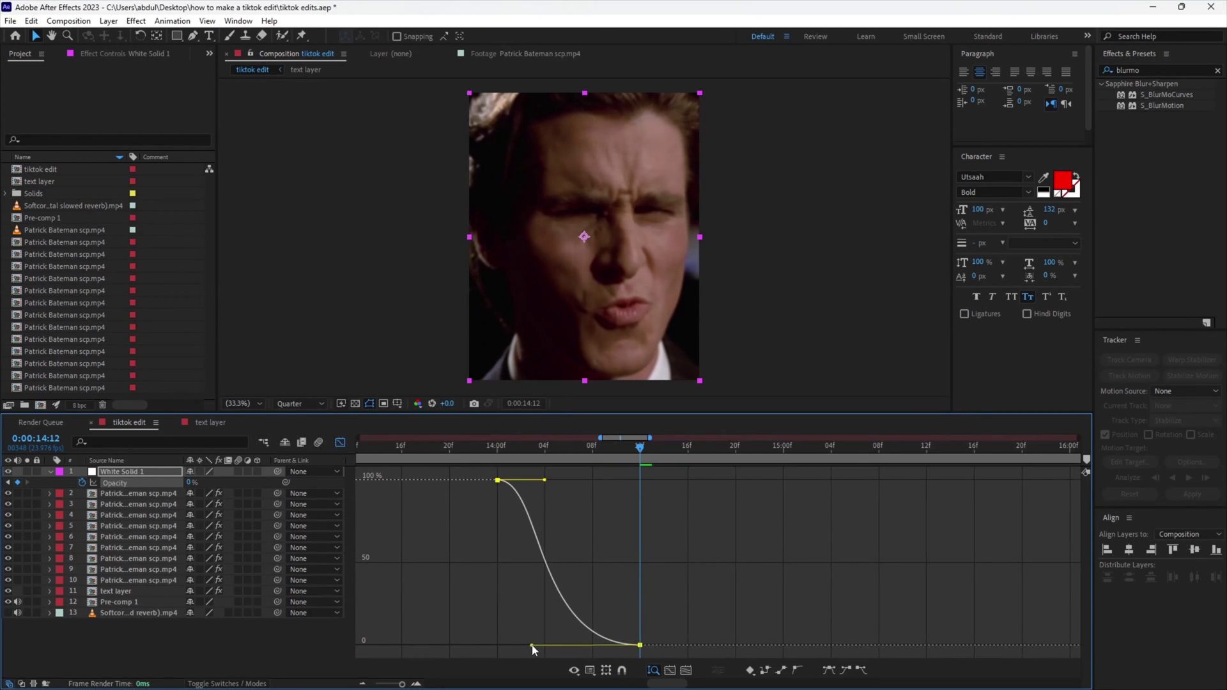
{"action": "left_click_drag", "start_coordinate": [547, 480], "coordinate": [557, 622]}
Bring the outro Comp 2 from the project list into the timeline.
{"action": "left_click", "coordinate": [529, 647]}
{"action": "left_click", "coordinate": [340, 442]}
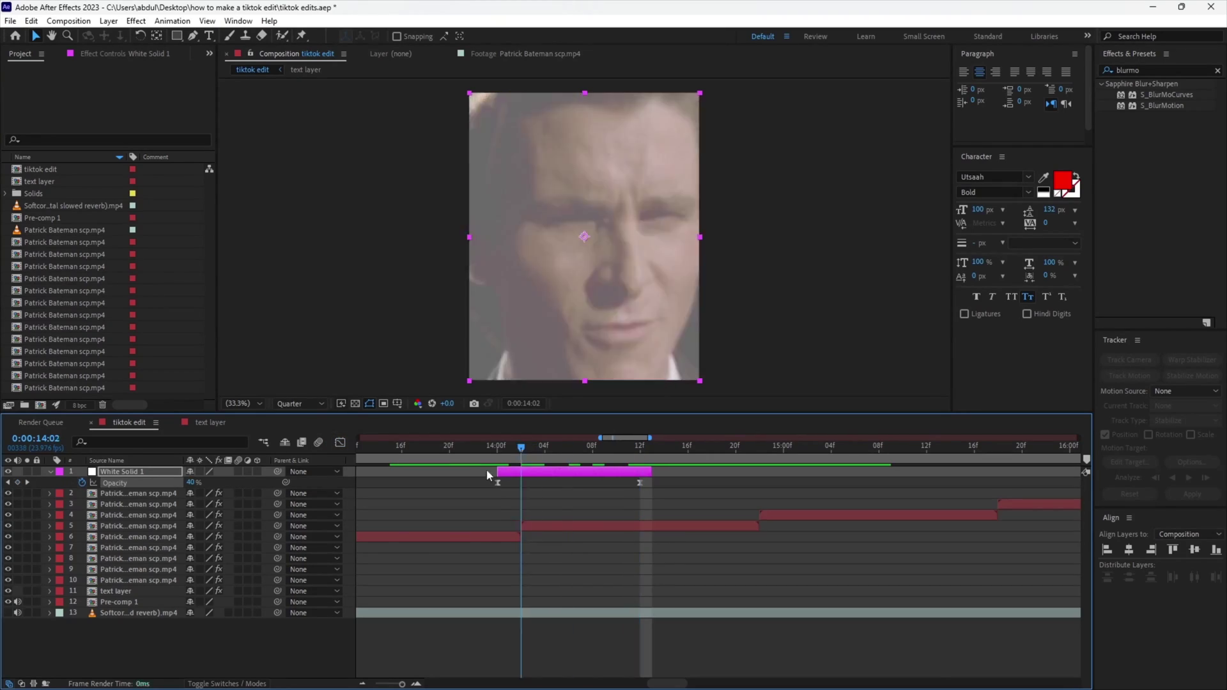
{"action": "left_click_drag", "start_coordinate": [64, 375], "coordinate": [601, 482]}
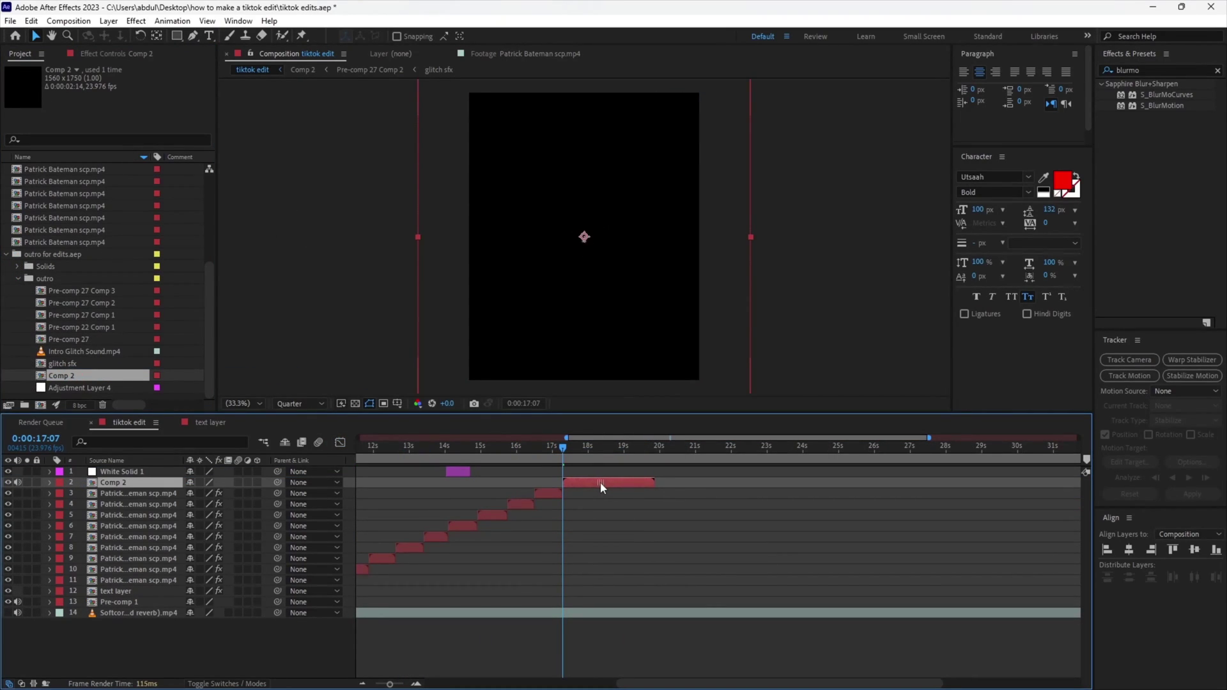
Start the Comp 2 outro at 17:07 and check its Scale.
{"action": "key", "text": "space"}
{"action": "key", "text": "semicolon"}
{"action": "key", "text": "s"}
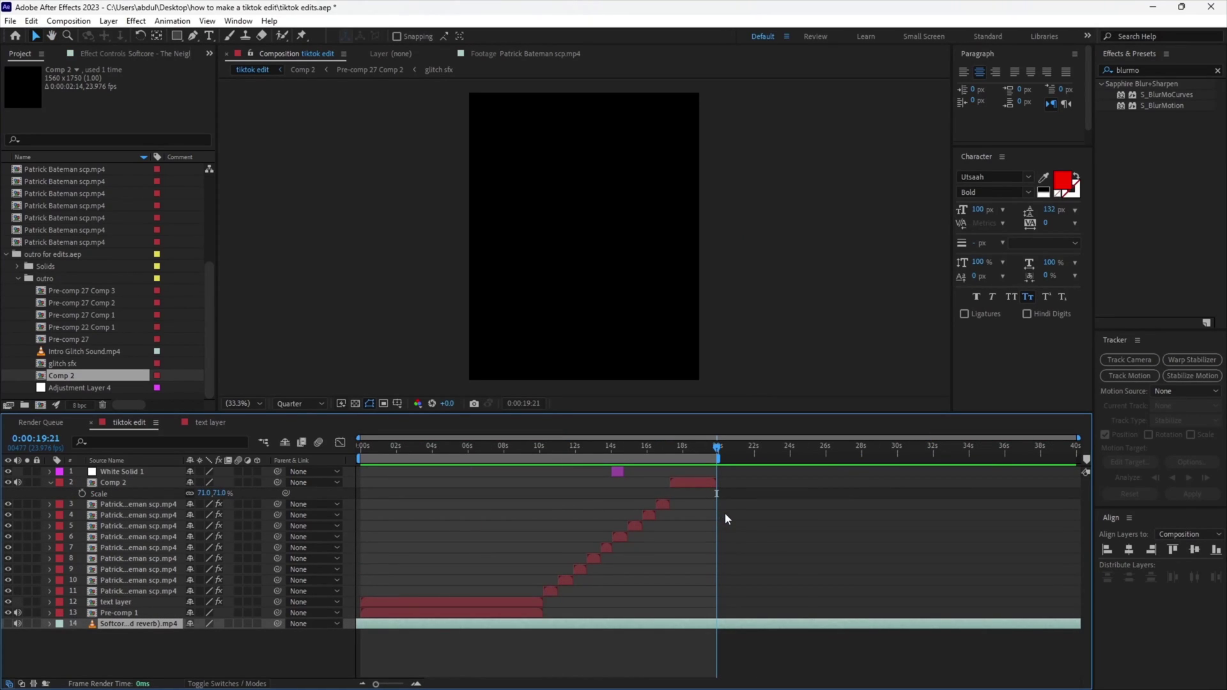
{"action": "key", "text": "equal"}
Pre-compose the song layer with Move all attributes into the new composition.
{"action": "left_click", "coordinate": [566, 623]}
{"action": "key", "text": "l"}
{"action": "key", "text": "ctrl+shift+c"}
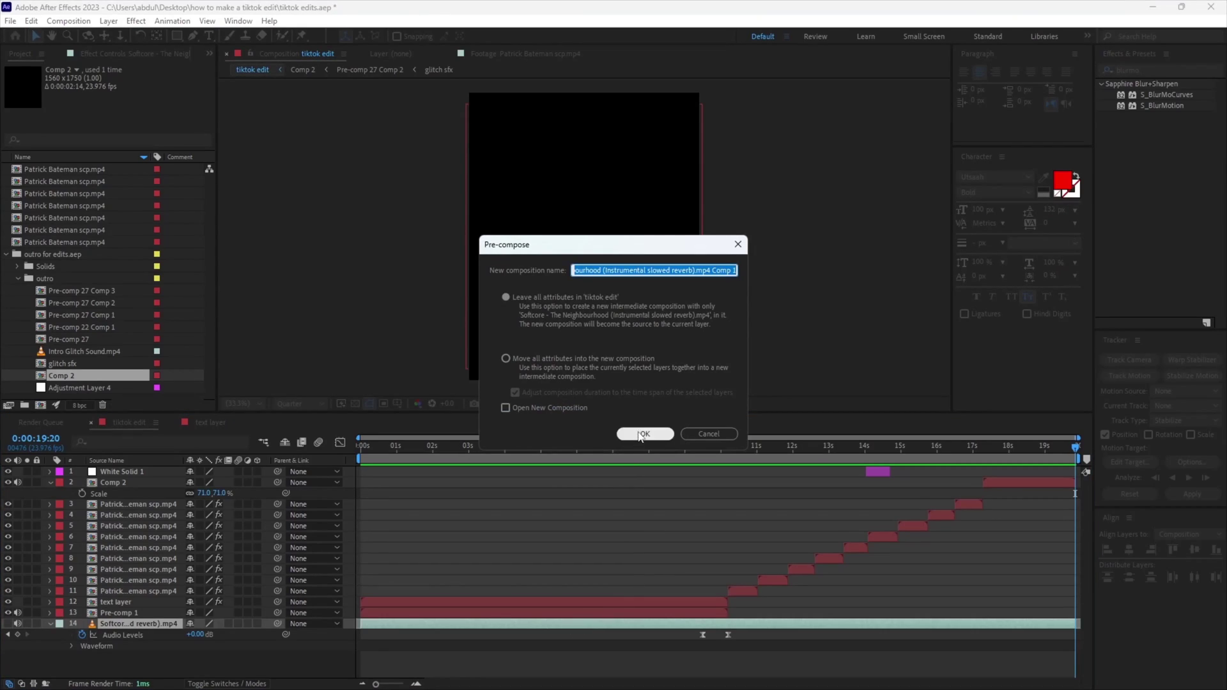
{"action": "left_click", "coordinate": [570, 357]}
{"action": "left_click", "coordinate": [666, 435]}
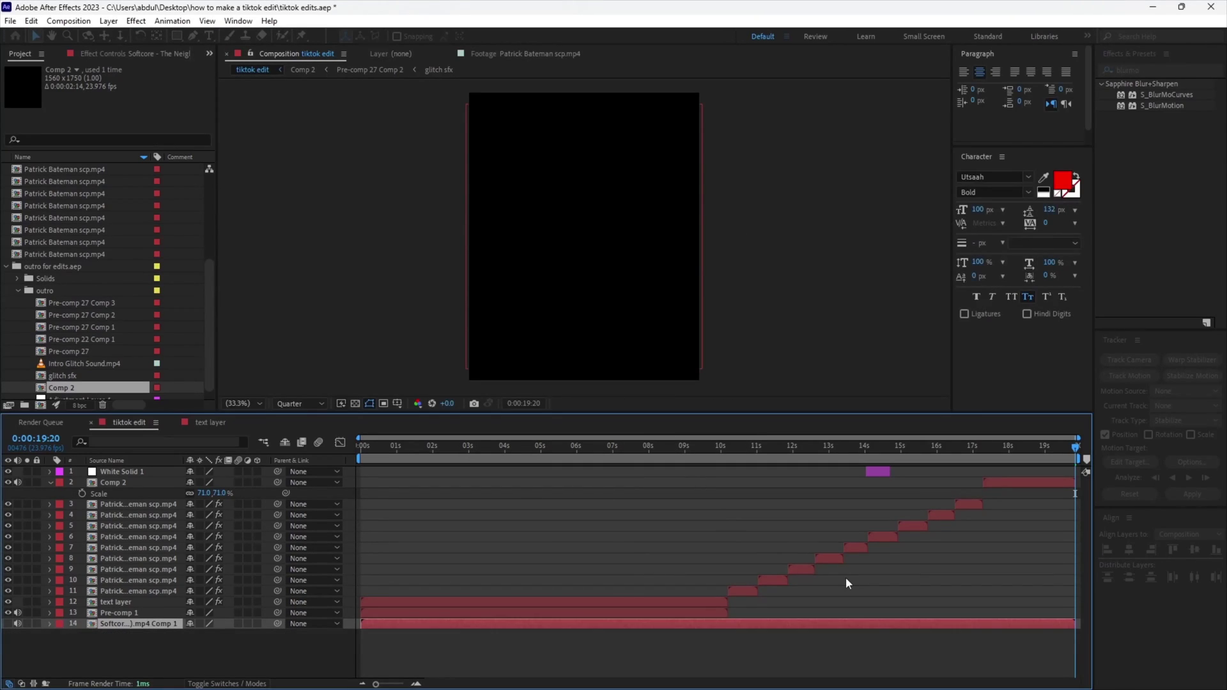
{"action": "key", "text": "l"}
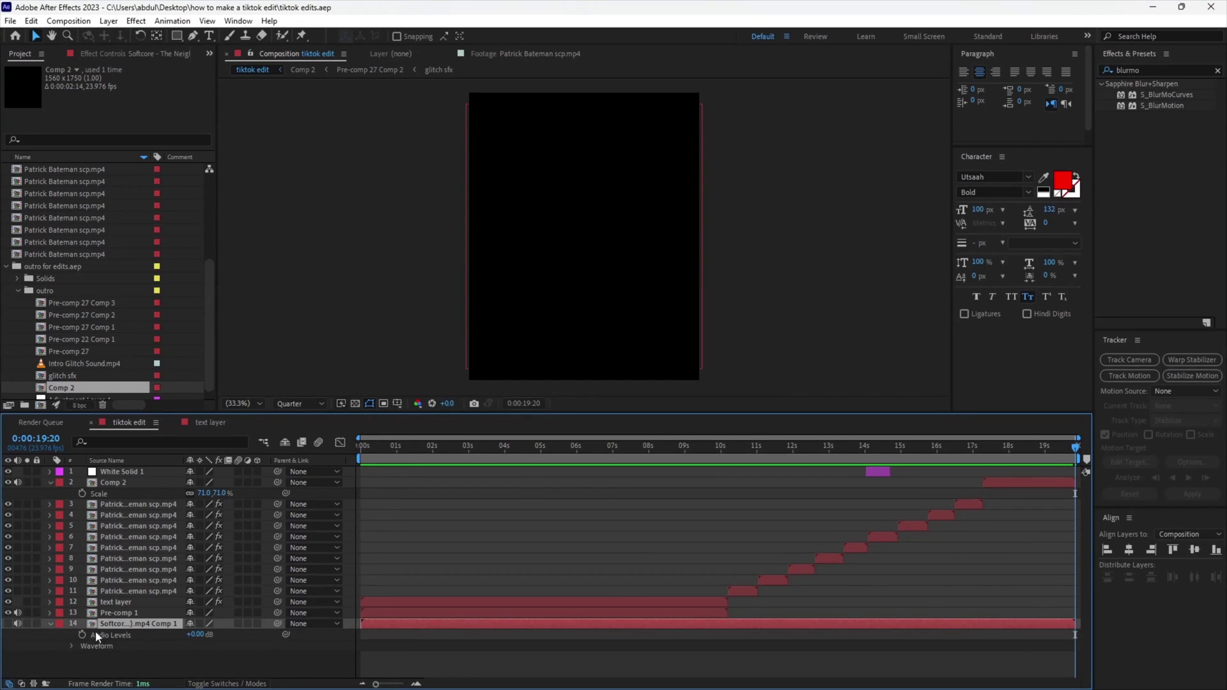
Keyframe the song comp's Audio Levels at 0 dB at 17:07 and -32 dB at the end.
{"action": "left_click", "coordinate": [82, 634]}
{"action": "mouse_move", "coordinate": [1076, 447]}
{"action": "left_mouse_down"}
{"action": "mouse_move", "coordinate": [986, 450]}
{"action": "mouse_move", "coordinate": [980, 465]}
{"action": "left_mouse_up"}
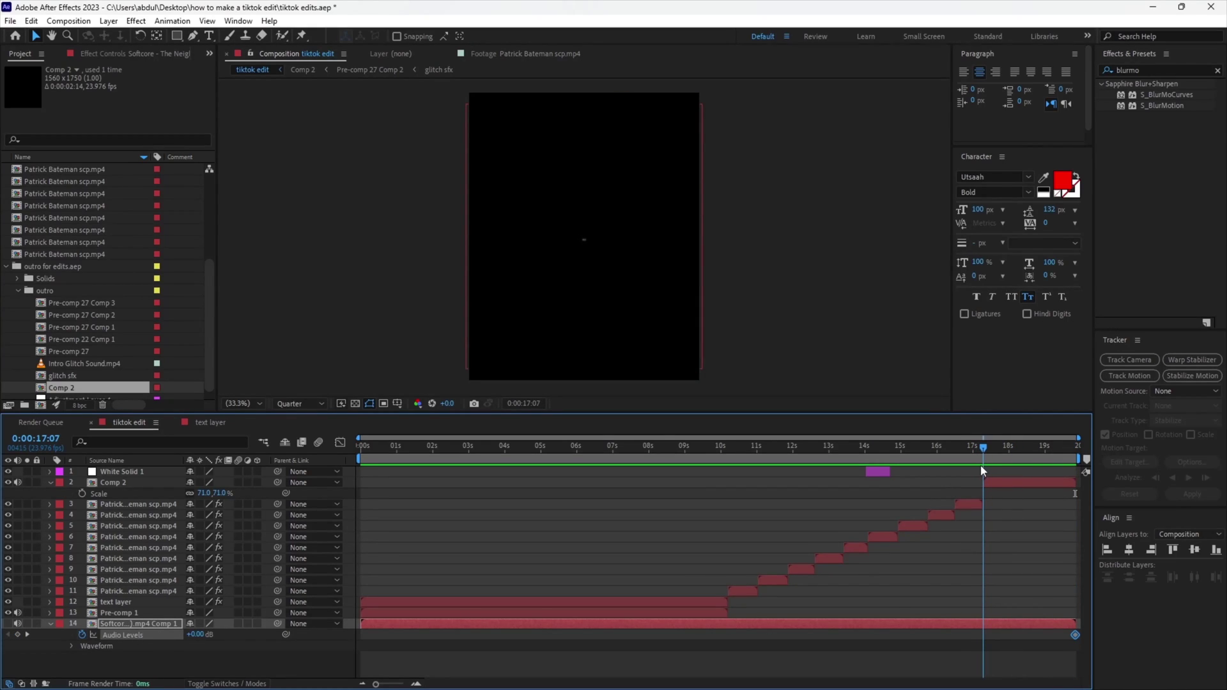
{"action": "left_click", "coordinate": [17, 635]}
{"action": "left_click", "coordinate": [27, 634]}
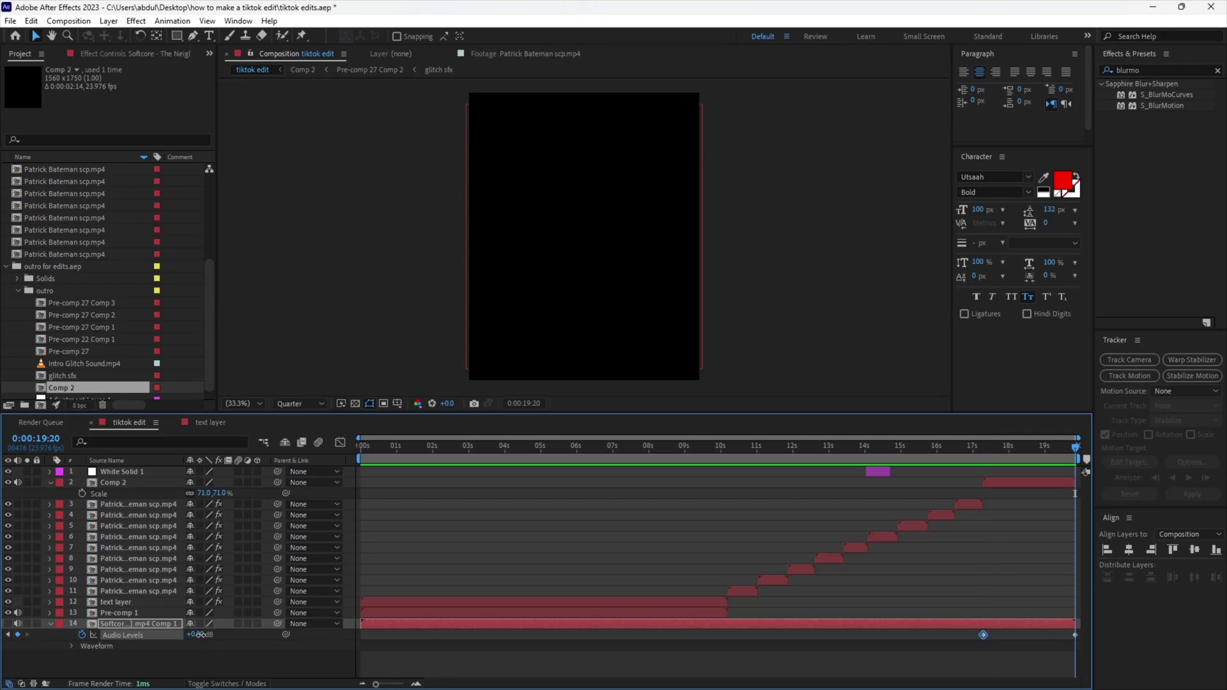
{"action": "left_click", "coordinate": [198, 635]}
{"action": "type", "text": "32"}
{"action": "key", "text": "Return"}
Shape the audio fade into an eased S-curve in the Graph Editor.
{"action": "left_click", "coordinate": [154, 635]}
{"action": "left_click", "coordinate": [340, 442]}
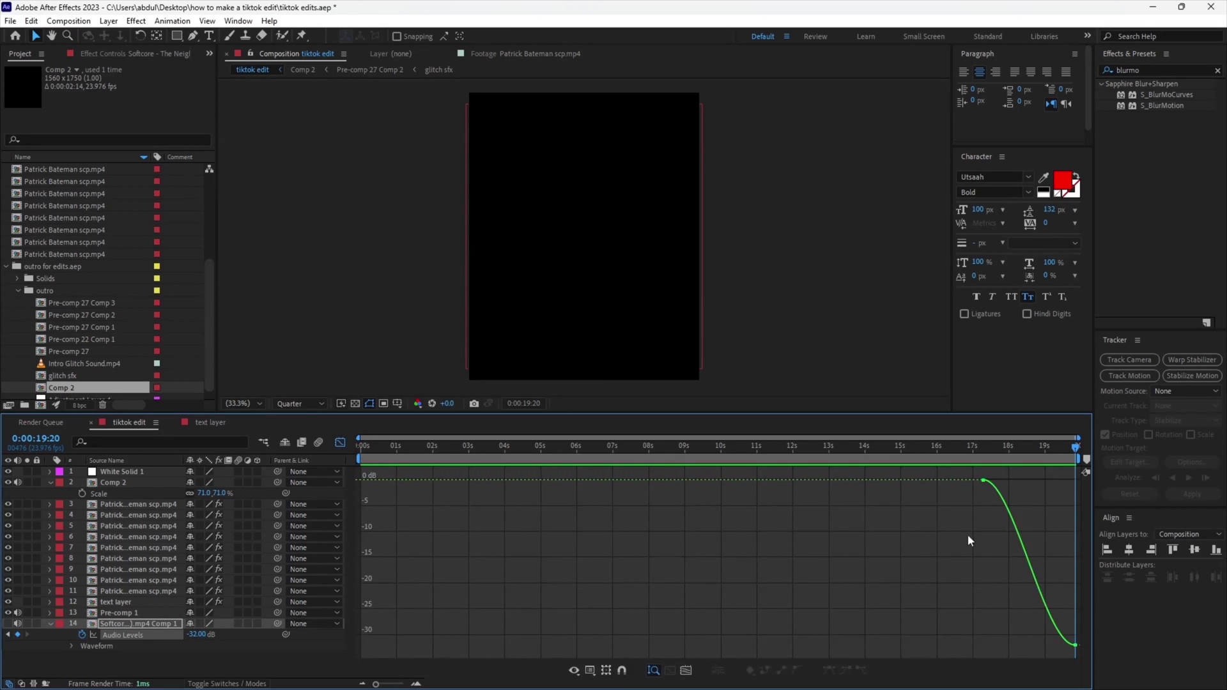
{"action": "key", "text": "equal"}
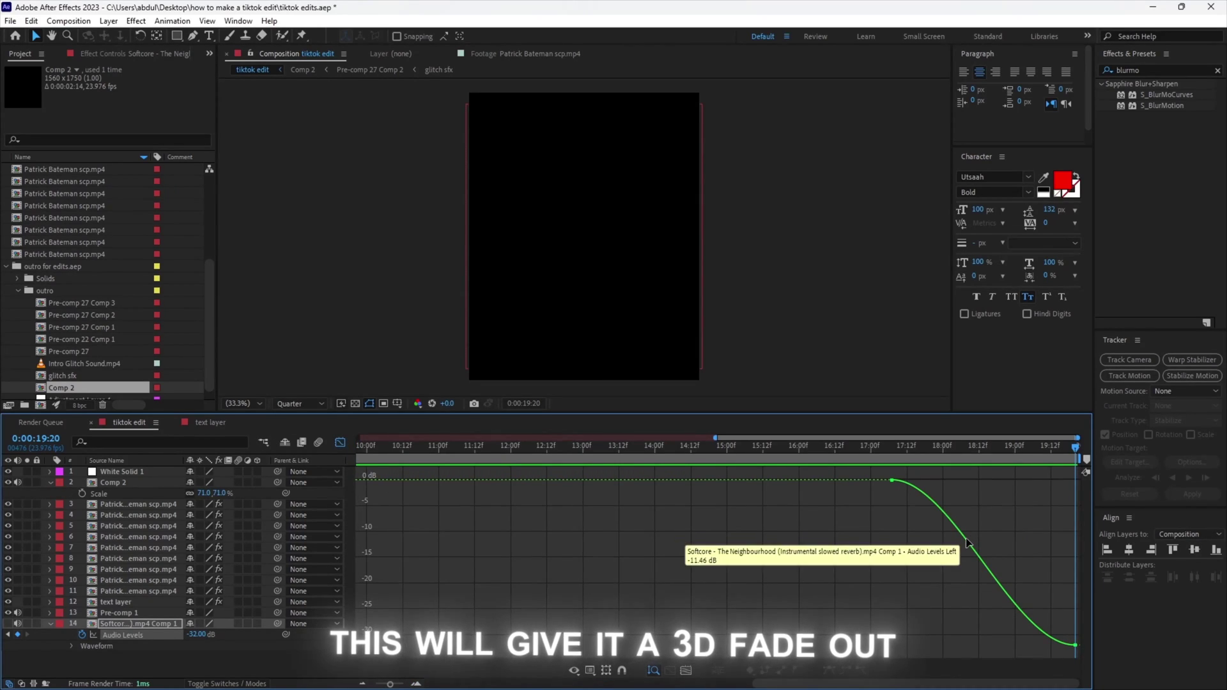
{"action": "left_click", "coordinate": [956, 528]}
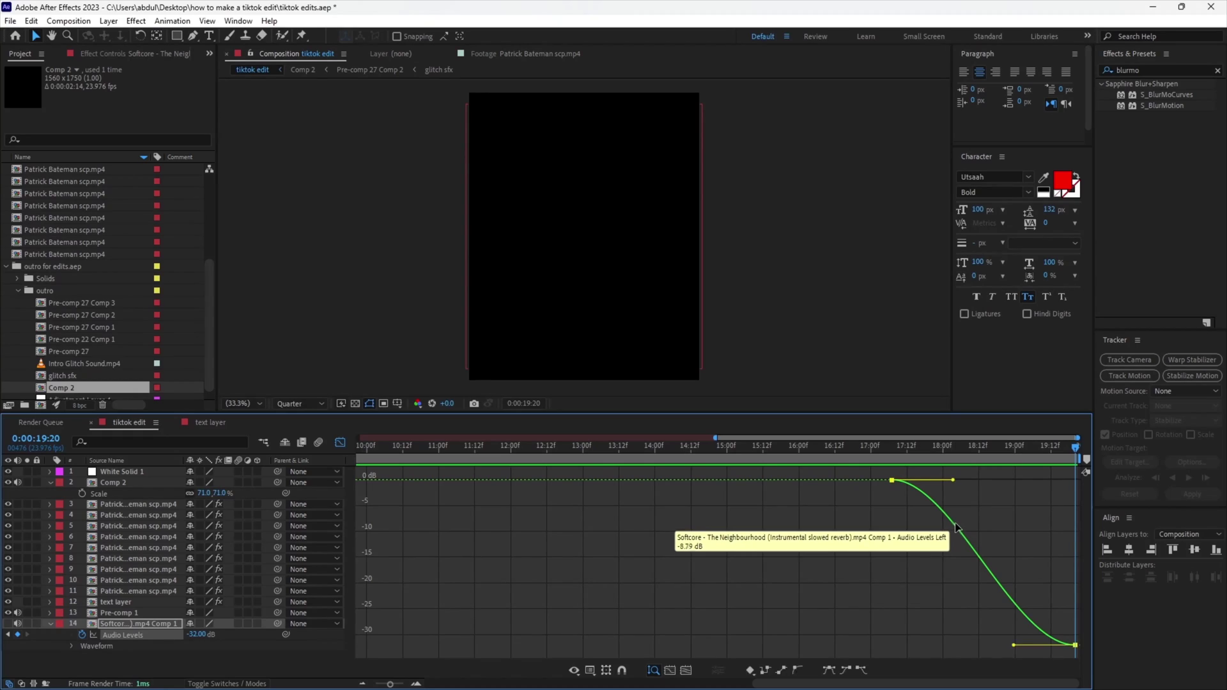
{"action": "left_click_drag", "start_coordinate": [946, 489], "coordinate": [893, 562]}
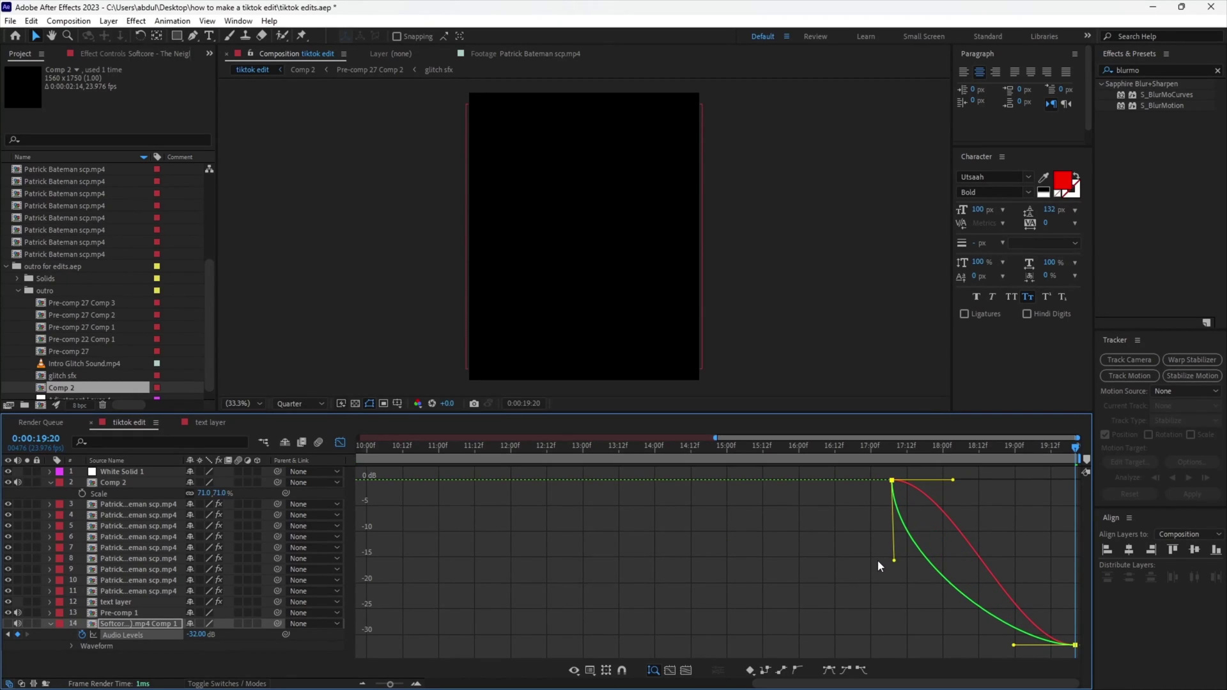
{"action": "left_click_drag", "start_coordinate": [1075, 645], "coordinate": [1072, 560]}
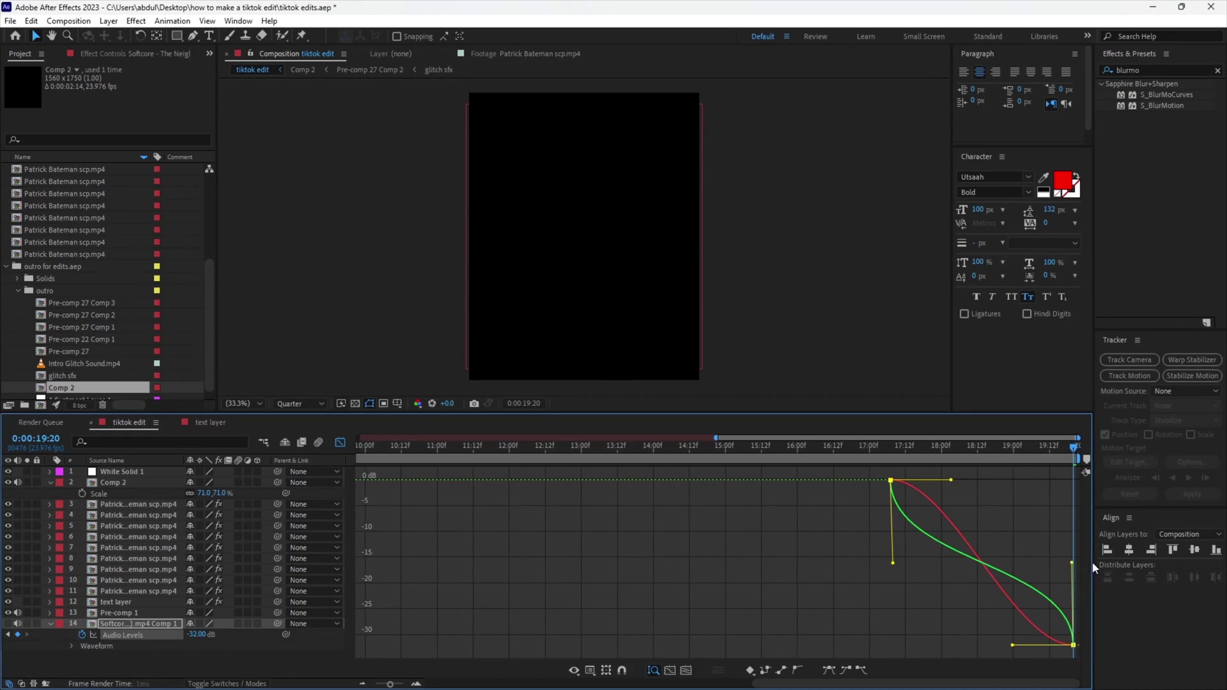
Add an Audio Levels keyframe at the start of the song comp.
{"action": "key", "text": "shift+F3"}
{"action": "left_click", "coordinate": [396, 446]}
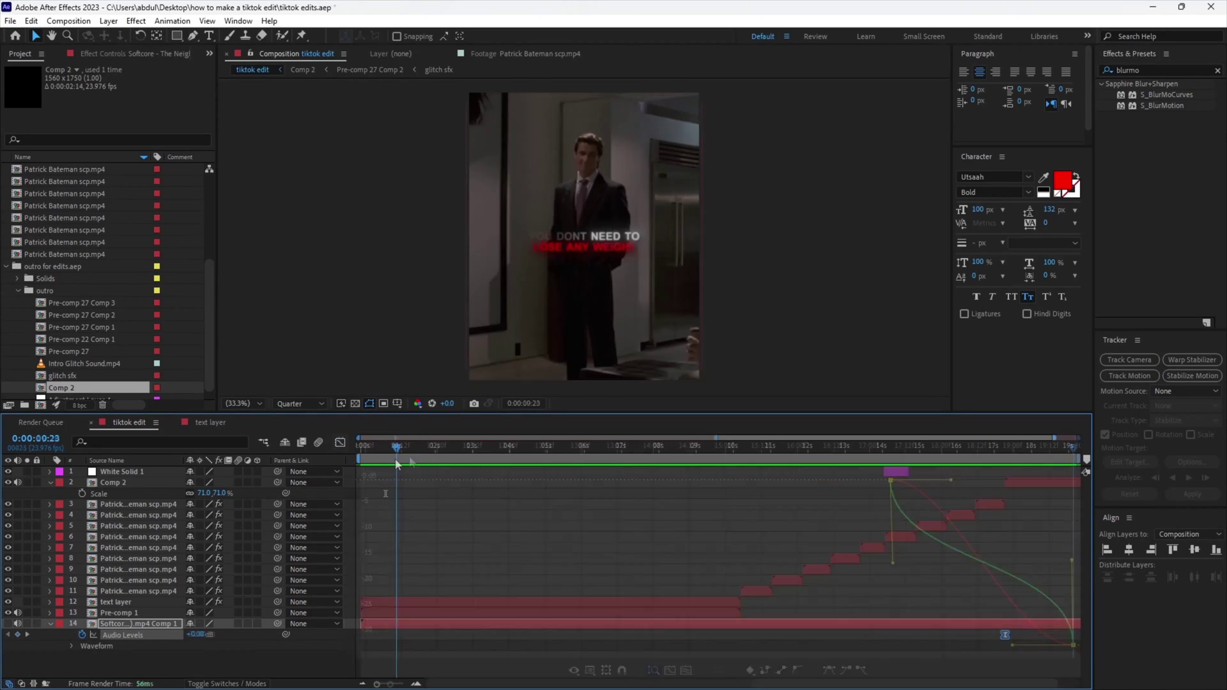
{"action": "left_click", "coordinate": [431, 647]}
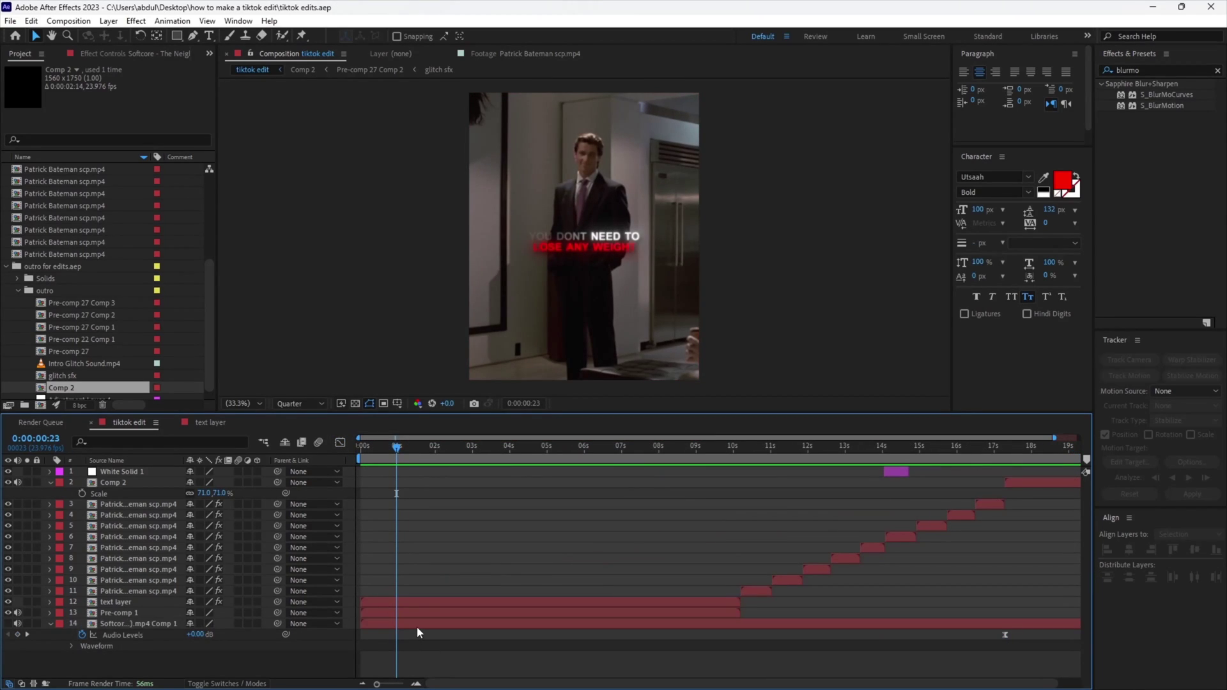
{"action": "left_click", "coordinate": [416, 627]}
{"action": "left_click", "coordinate": [17, 634]}
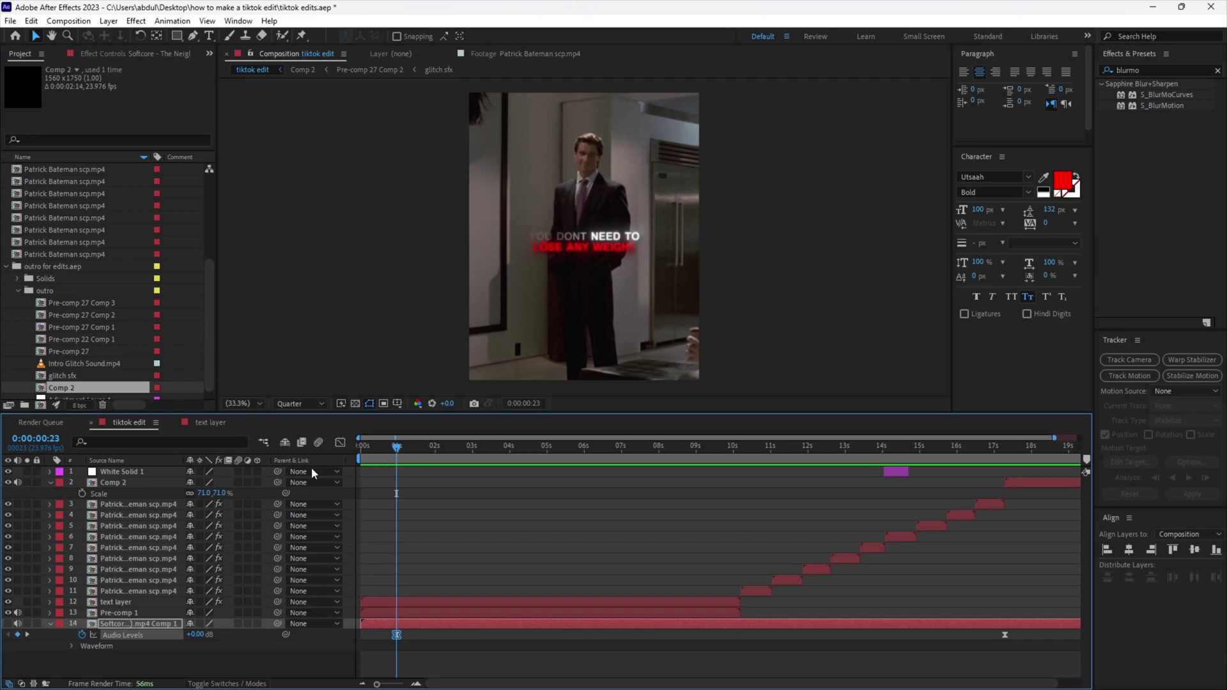
{"action": "key", "text": "Home"}
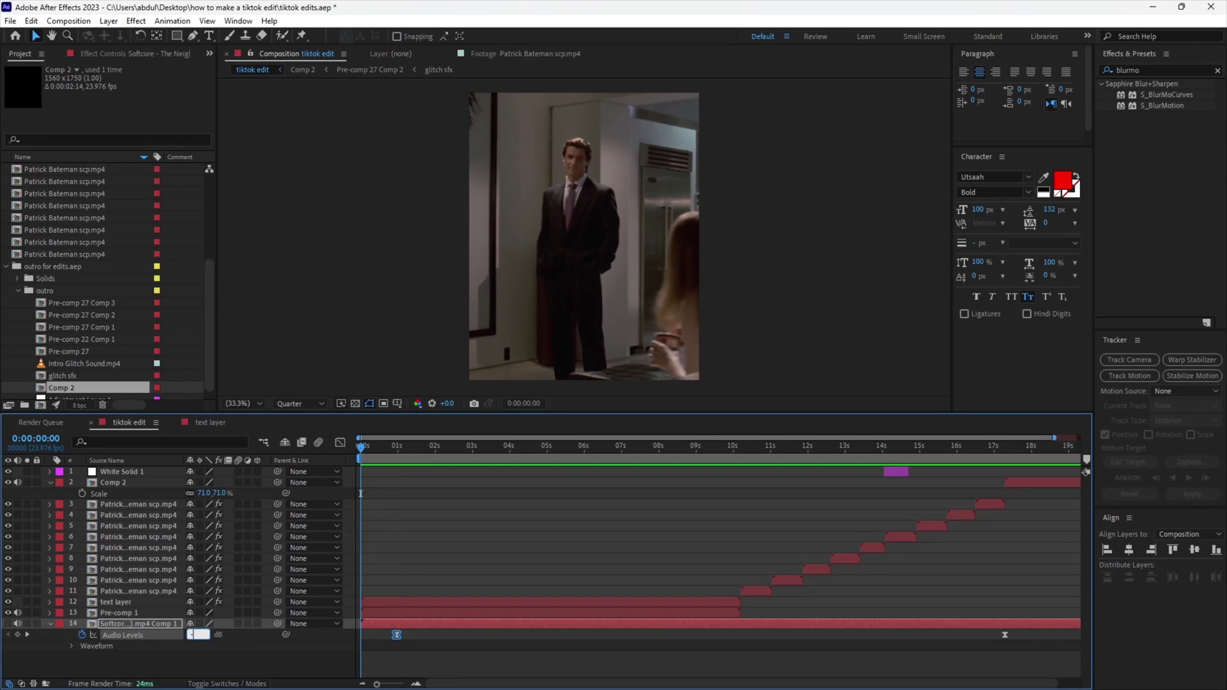
{"action": "key", "text": "Return"}
Nest the nine movie clips into Pre-comp 28 and save the project.
{"action": "left_click", "coordinate": [758, 592]}
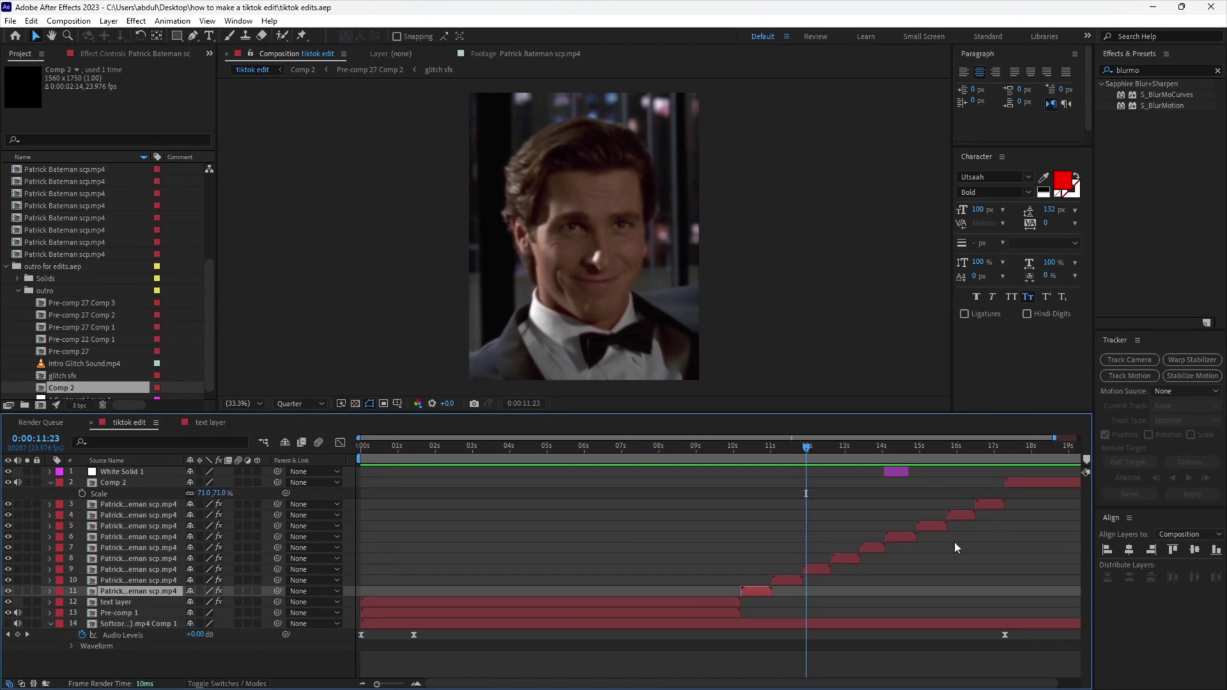
{"action": "left_click", "coordinate": [988, 505], "text": "shift"}
{"action": "key", "text": "ctrl+shift+c"}
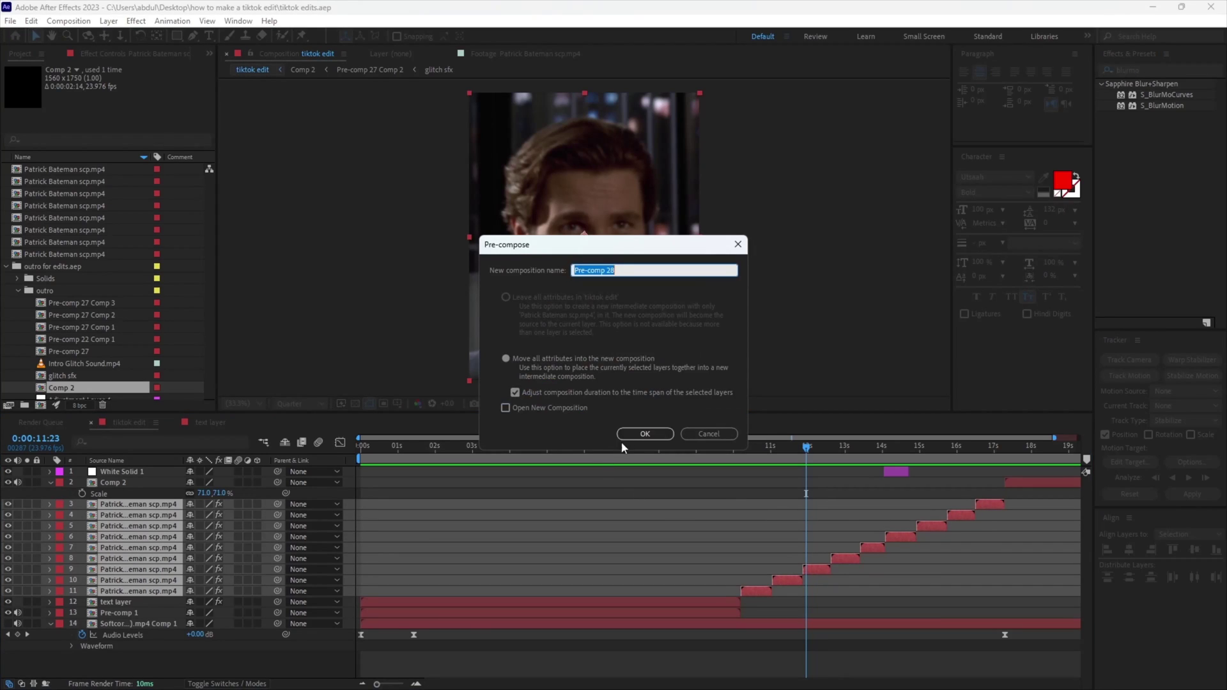
{"action": "left_click", "coordinate": [646, 432]}
{"action": "key", "text": "ctrl+s"}
Add an adjustment layer above the clips in Pre-comp 28, then open Pre-comp 1.
{"action": "double_click", "coordinate": [764, 511]}
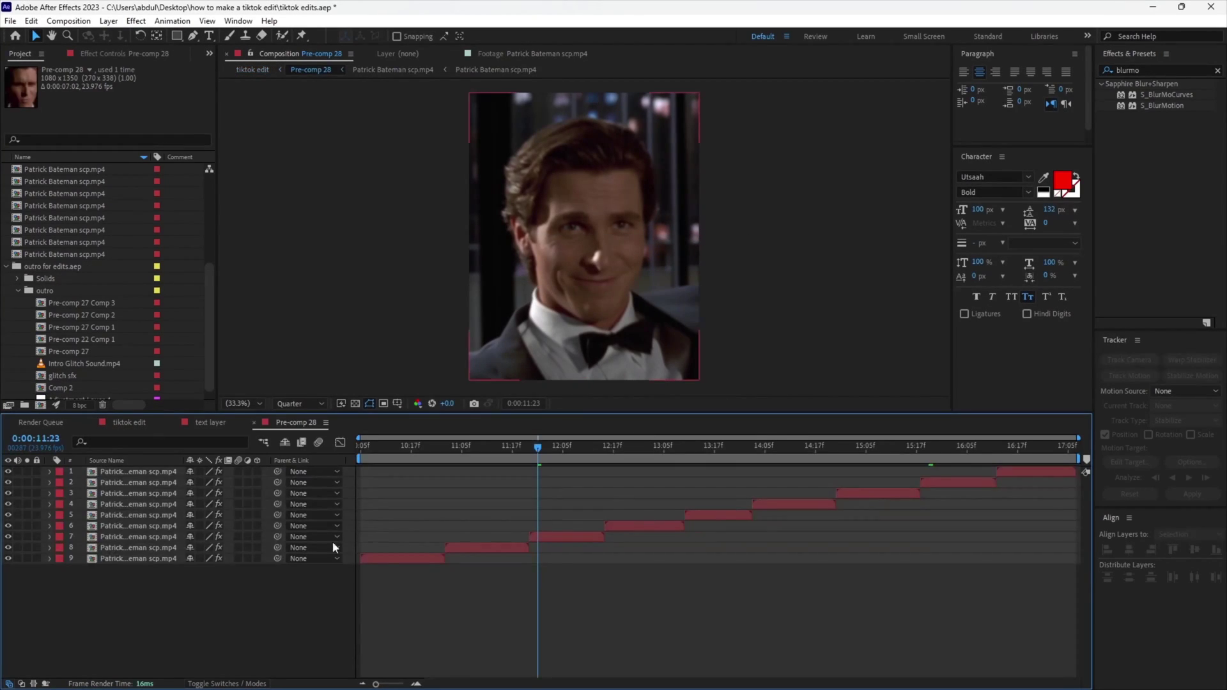
{"action": "right_click", "coordinate": [228, 450]}
{"action": "mouse_move", "coordinate": [289, 458]}
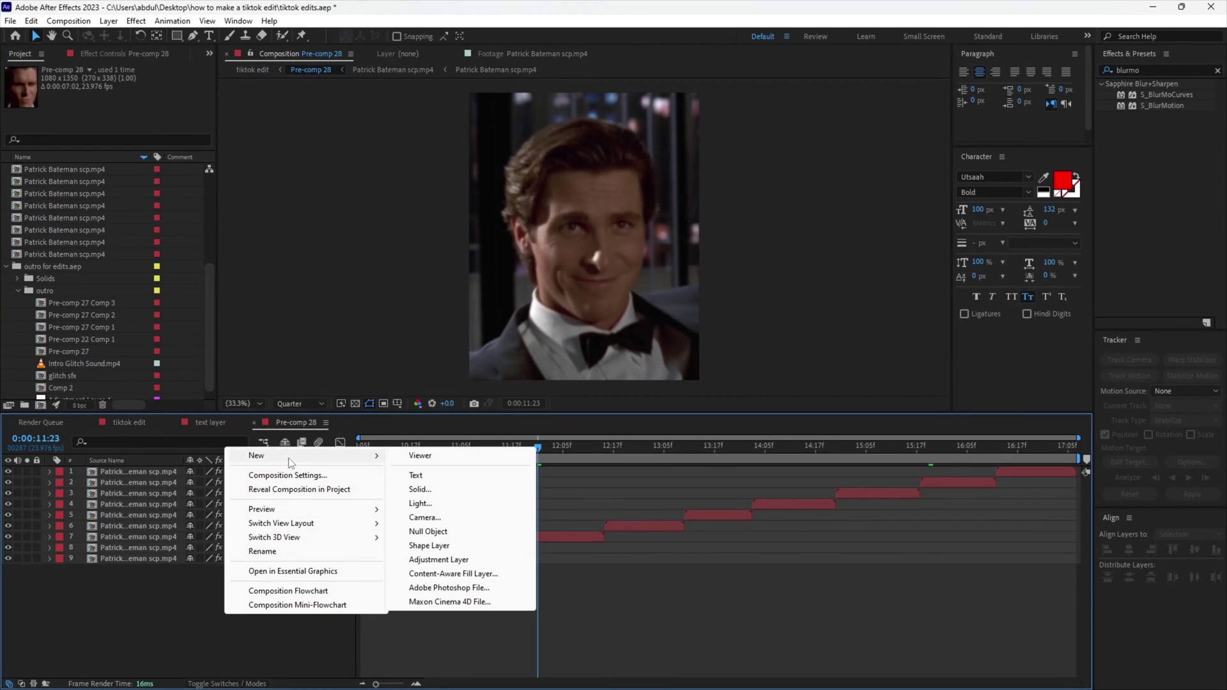
{"action": "left_click", "coordinate": [458, 559]}
{"action": "left_click", "coordinate": [367, 446]}
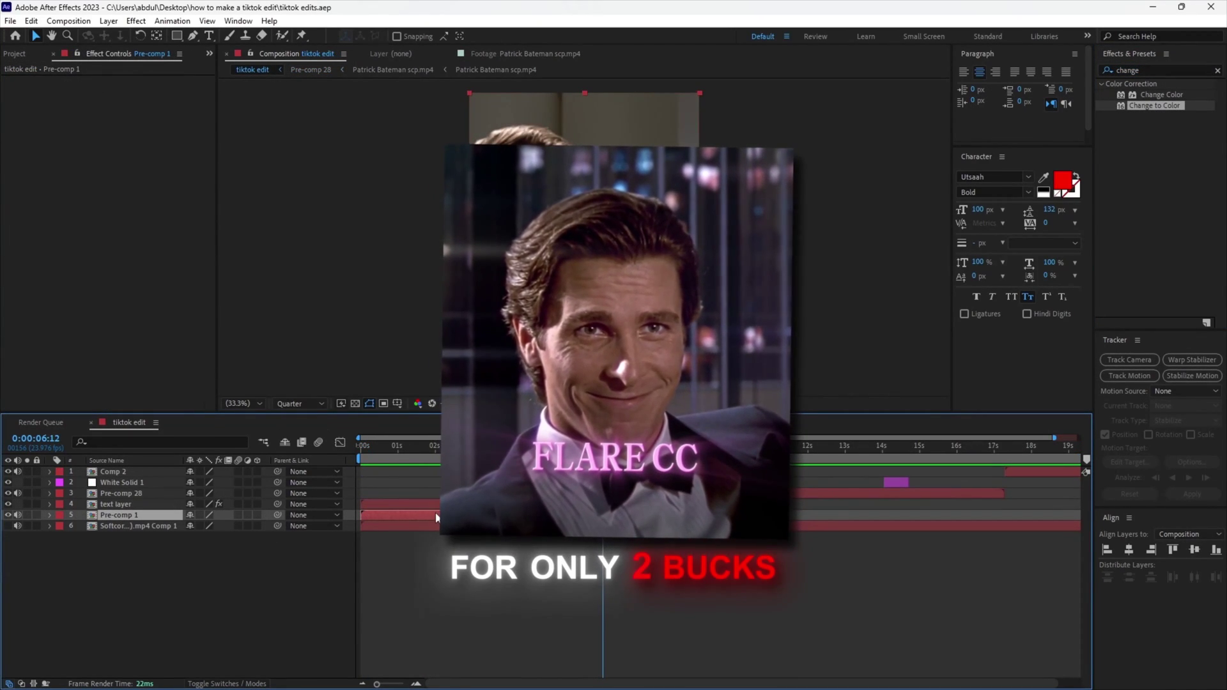
{"action": "double_click", "coordinate": [364, 515]}
Apply Twixtor to the third clip in Pre-comp 1.
{"action": "left_click", "coordinate": [383, 494]}
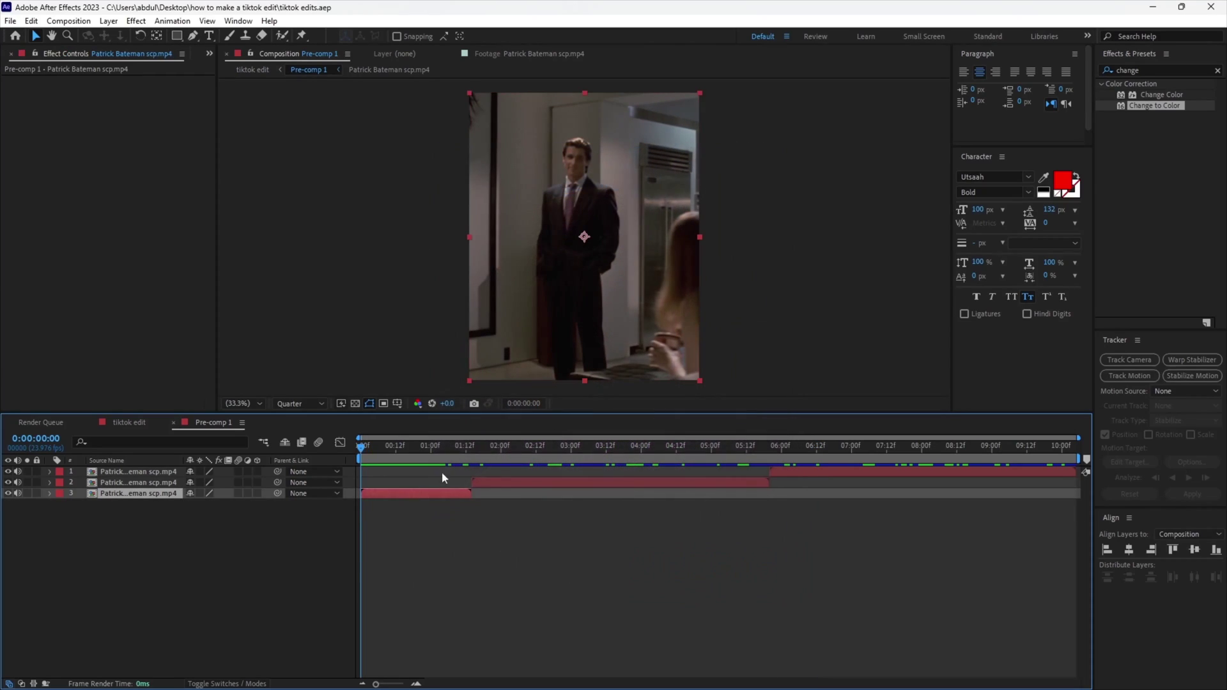
{"action": "left_click", "coordinate": [1144, 69]}
{"action": "type", "text": "twixtor"}
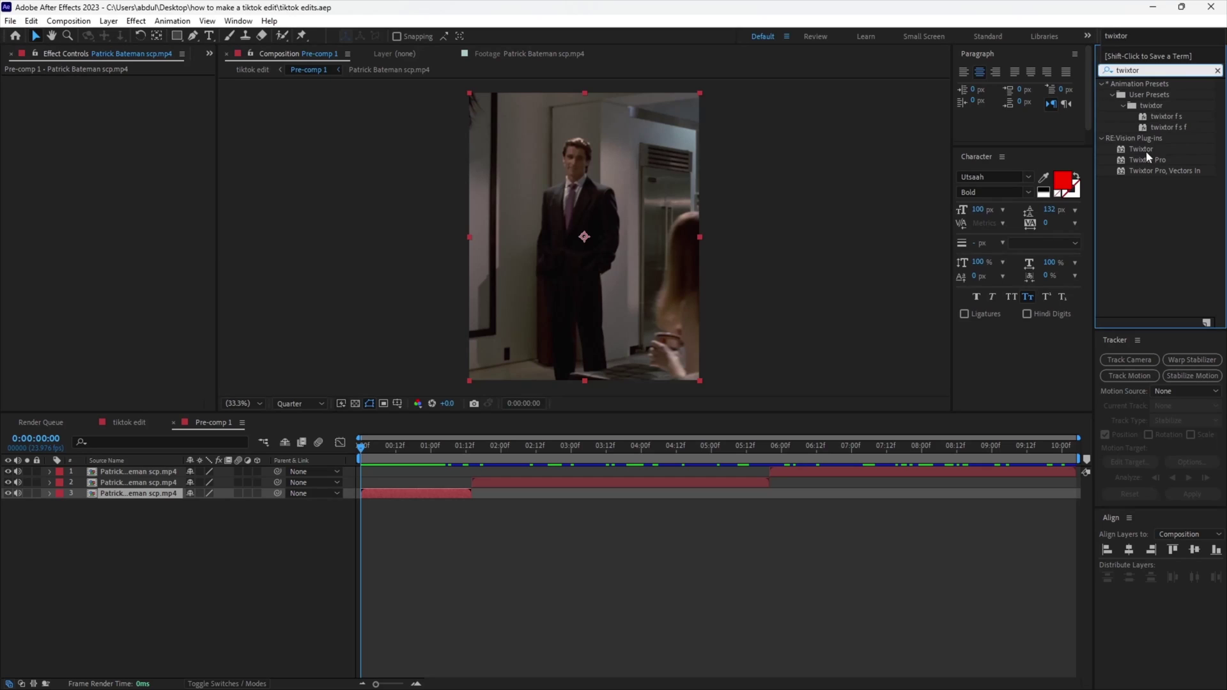
{"action": "left_click_drag", "start_coordinate": [1142, 149], "coordinate": [405, 497]}
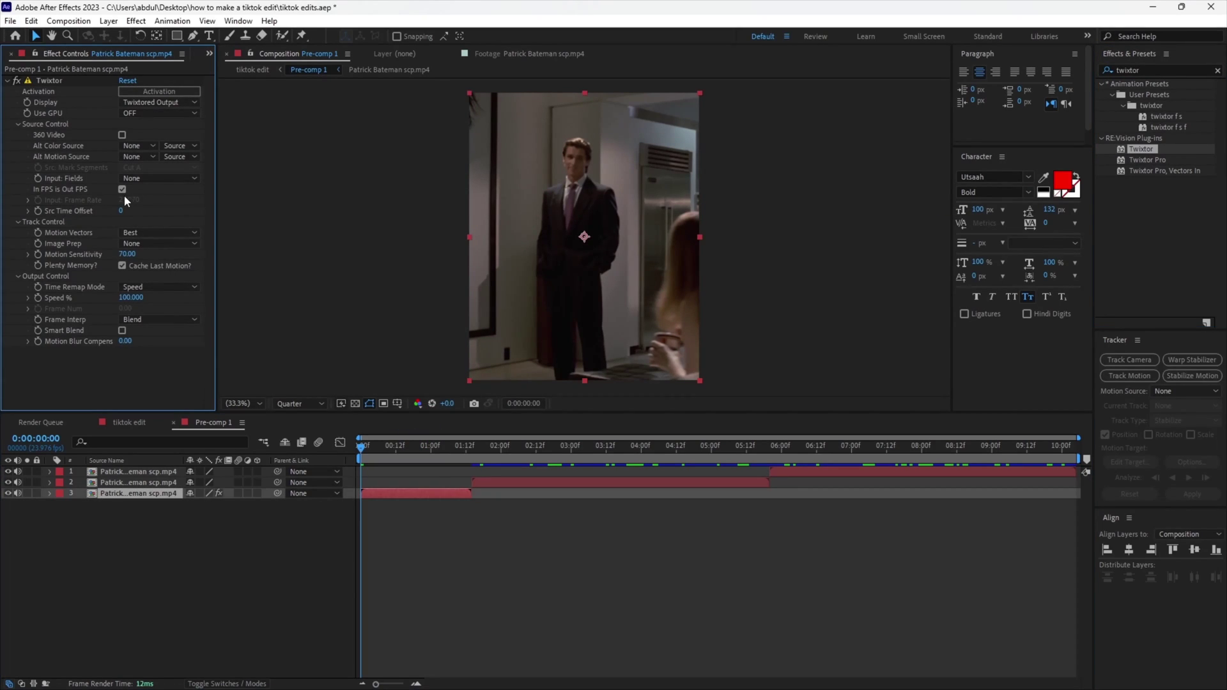
Set Twixtor to its own input FPS, Motion Sensitivity 100, Contrast/Edge Enhance, Smart Blend, Motion Weighted Blend.
{"action": "left_click", "coordinate": [123, 190]}
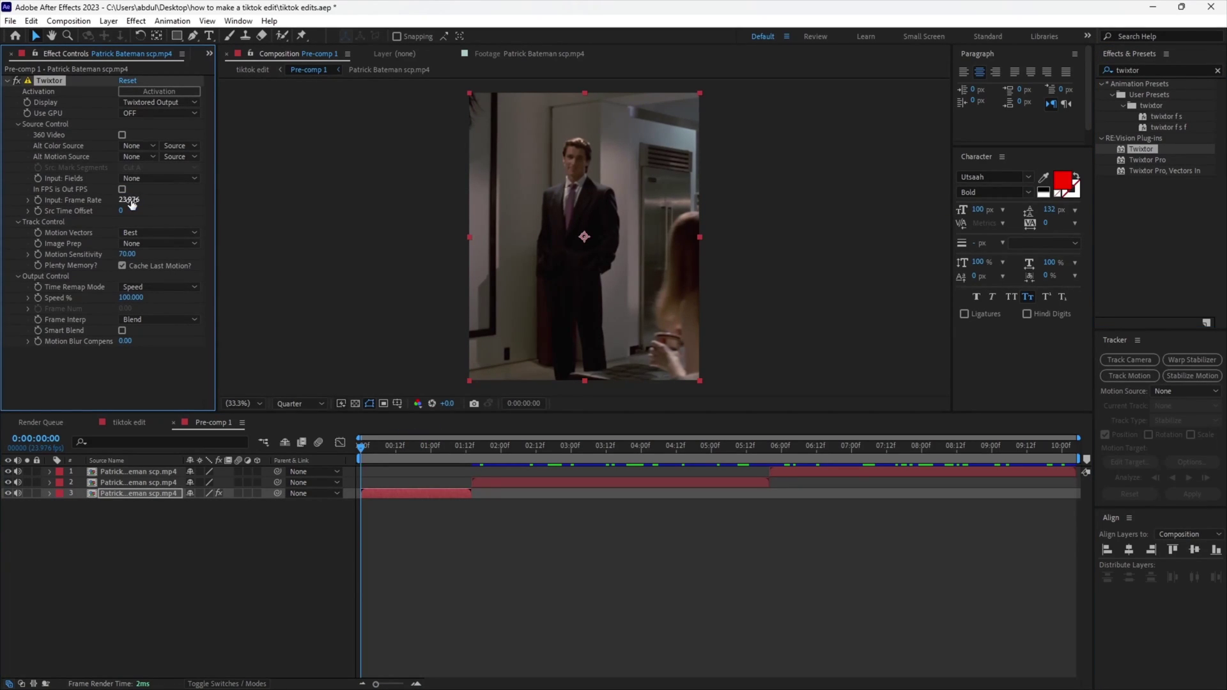
{"action": "left_click_drag", "start_coordinate": [127, 253], "coordinate": [143, 254]}
{"action": "left_click", "coordinate": [159, 244]}
{"action": "left_click", "coordinate": [159, 272]}
{"action": "left_click", "coordinate": [122, 330]}
{"action": "left_click", "coordinate": [159, 320]}
{"action": "left_click", "coordinate": [152, 361]}
Copy the Twixtor effect and paste it onto the first and second clips.
{"action": "left_click", "coordinate": [50, 81]}
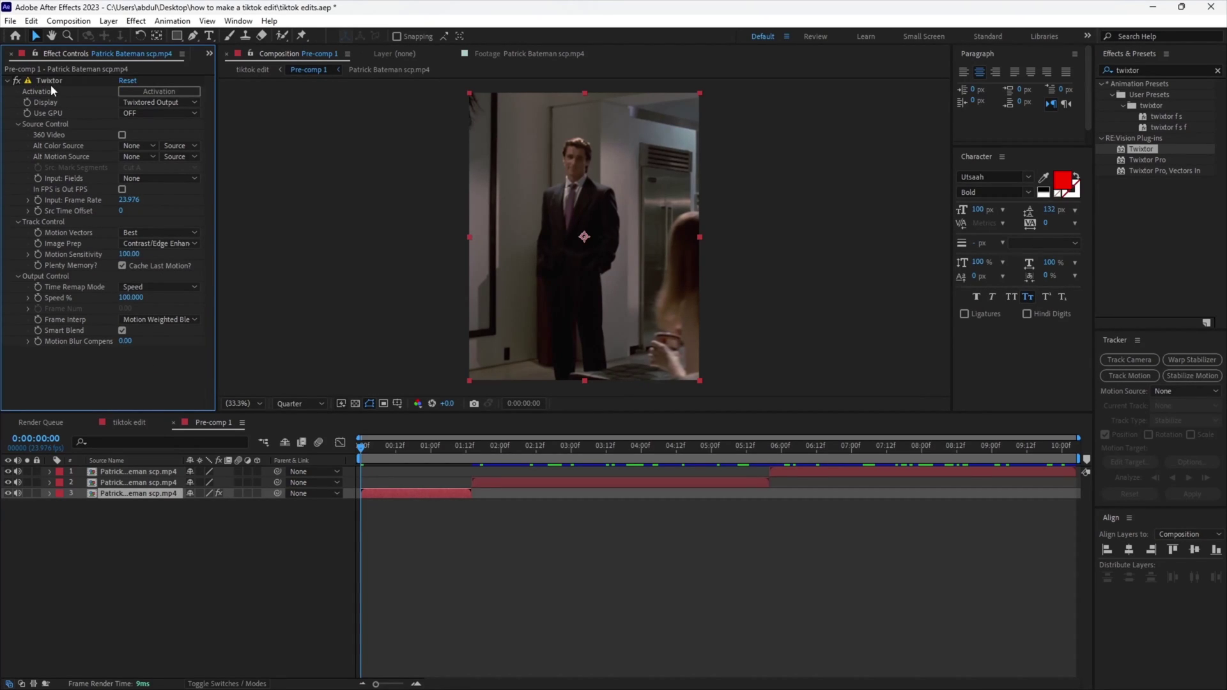
{"action": "key", "text": "ctrl+c"}
{"action": "left_click", "coordinate": [508, 483]}
{"action": "left_click", "coordinate": [818, 473]}
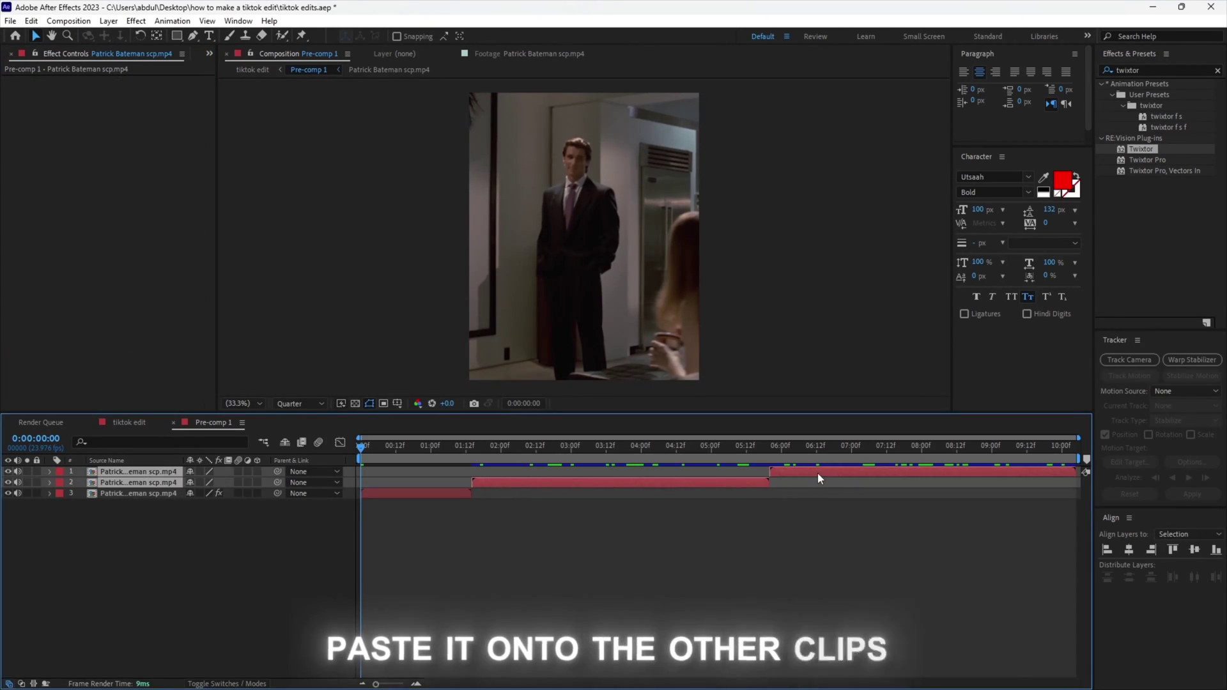
{"action": "key", "text": "ctrl+v"}
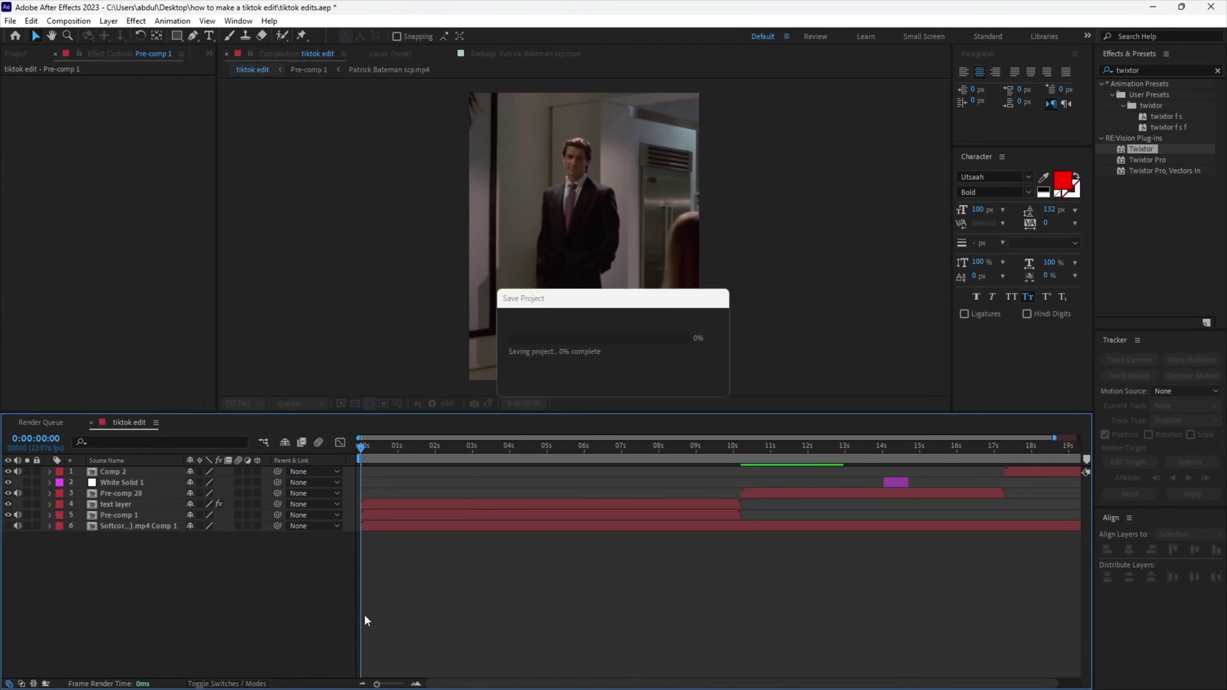
Nest all six tiktok edit layers into Pre-comp 29.
{"action": "key", "text": "ctrl+a"}
{"action": "key", "text": "ctrl+shift+c"}
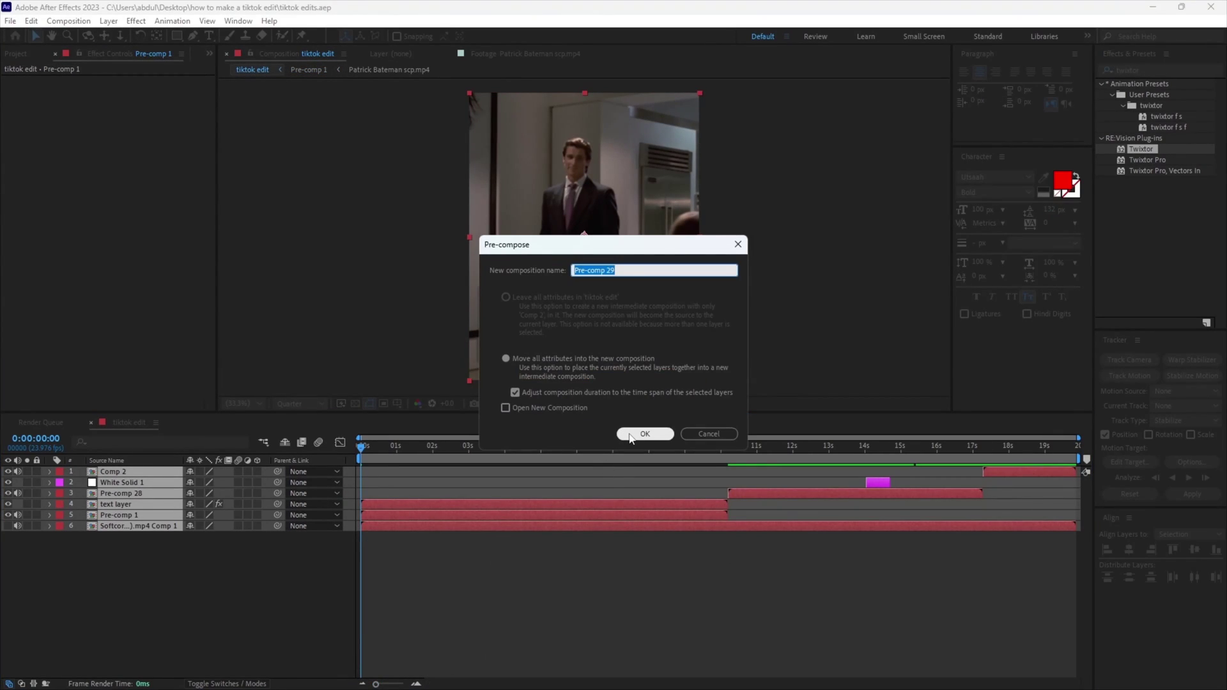
{"action": "left_click", "coordinate": [629, 434]}
Set the tiktok edit composition's frame rate to 60 fps.
{"action": "left_click", "coordinate": [156, 422]}
{"action": "left_click", "coordinate": [192, 195]}
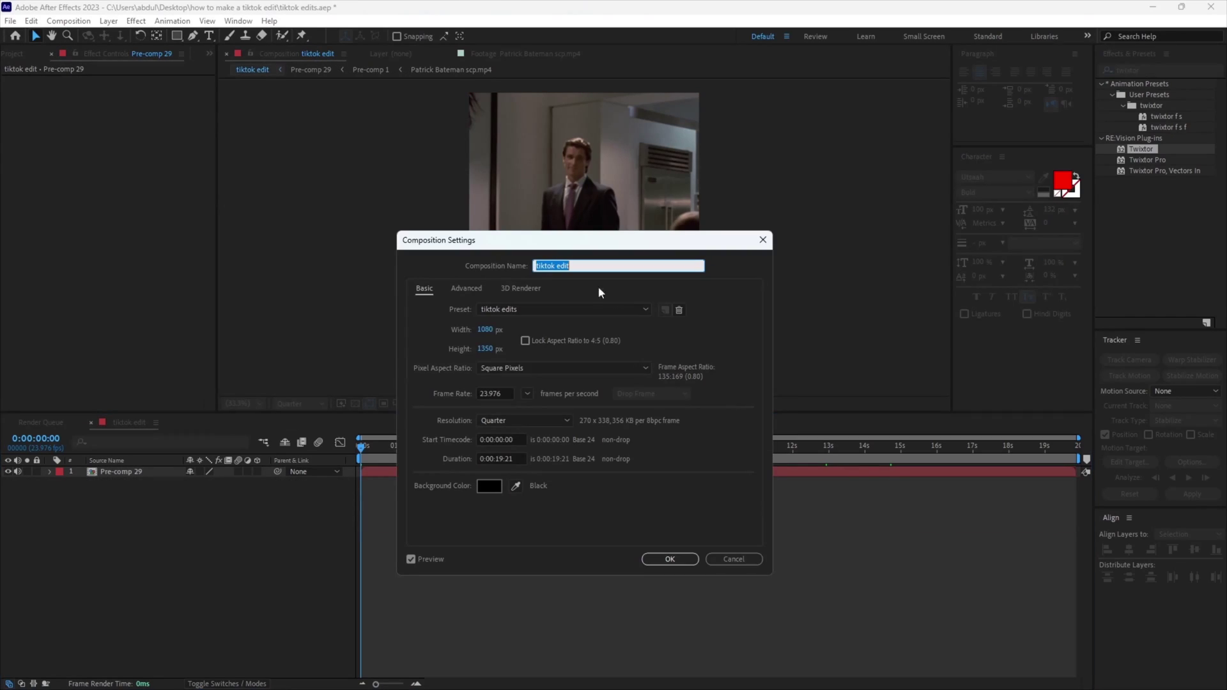
{"action": "left_click", "coordinate": [527, 393]}
{"action": "left_click", "coordinate": [545, 526]}
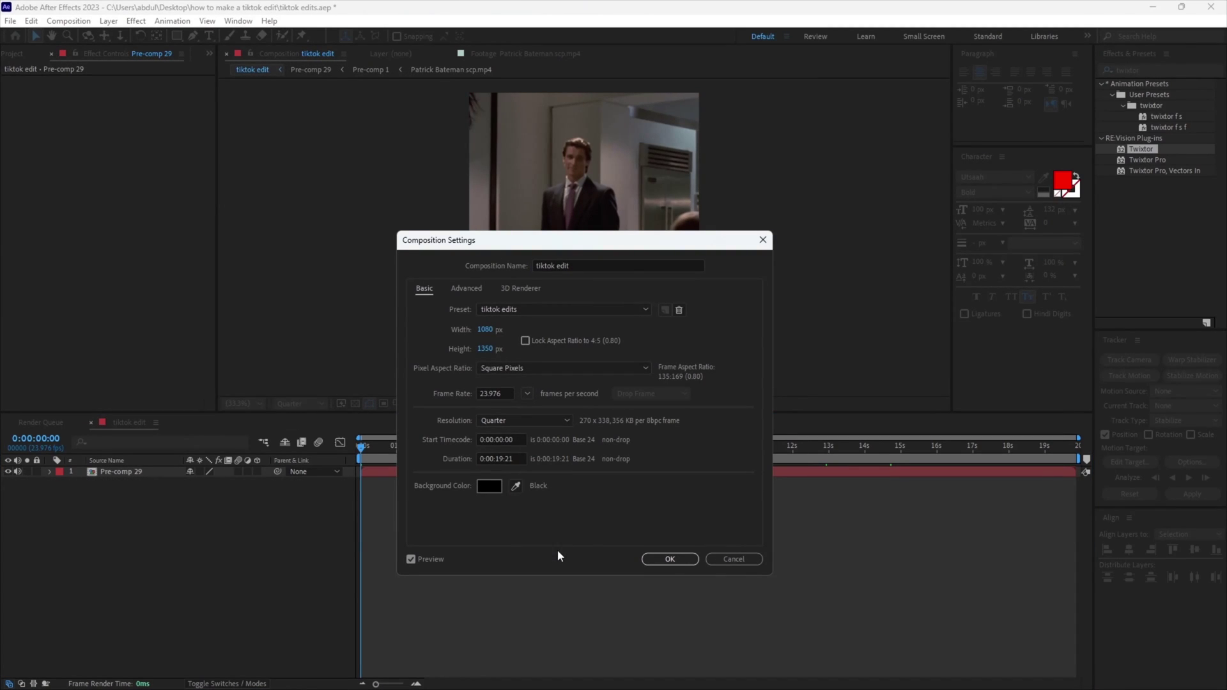